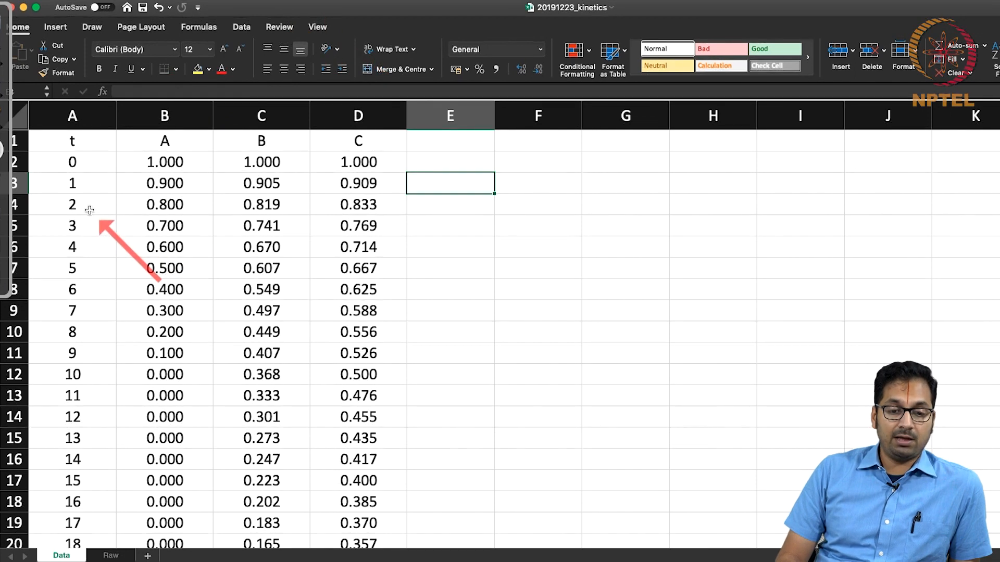
Step: Examine the time values in the t column, from the first entry downward
drag(94, 141, 74, 401)
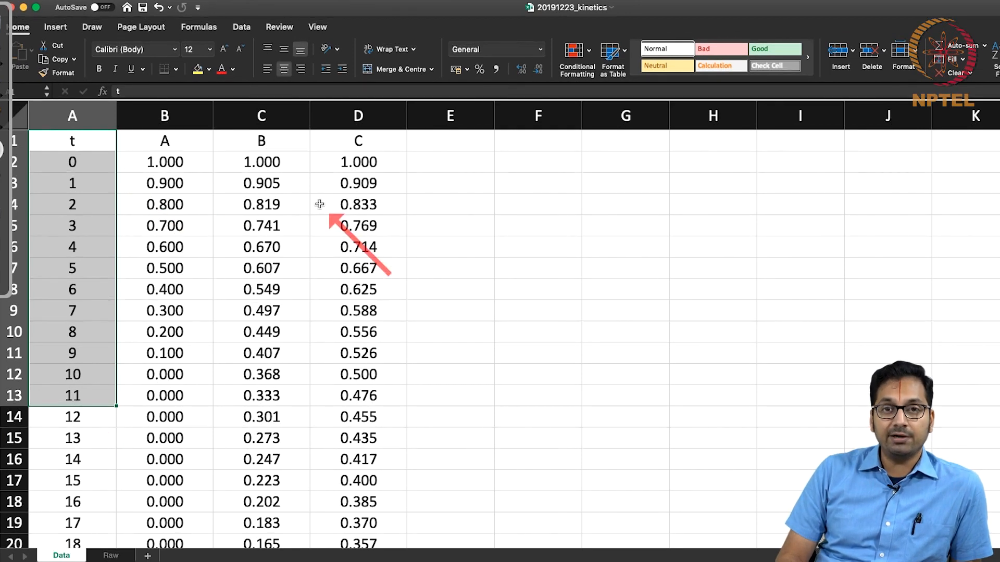
click(78, 115)
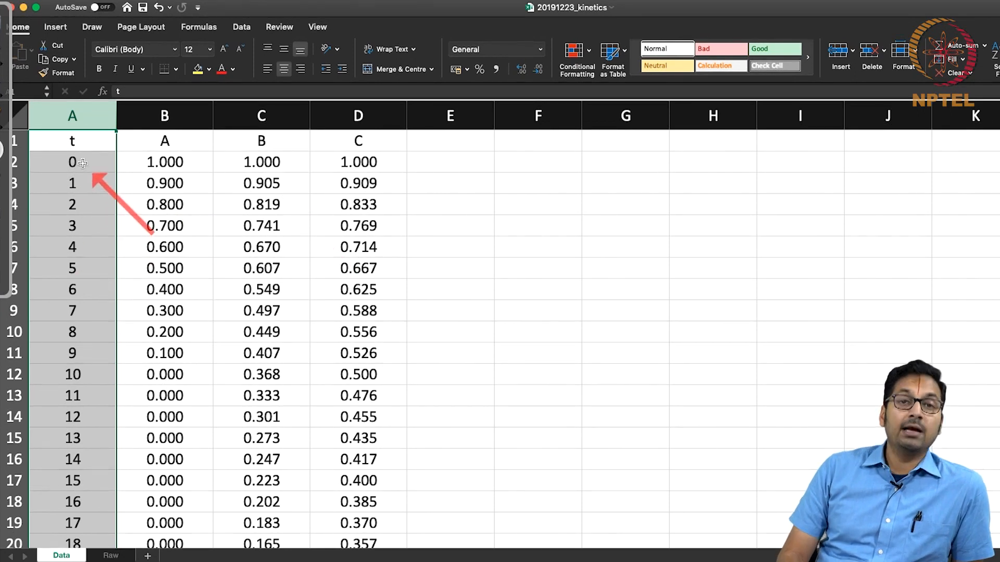
click(83, 163)
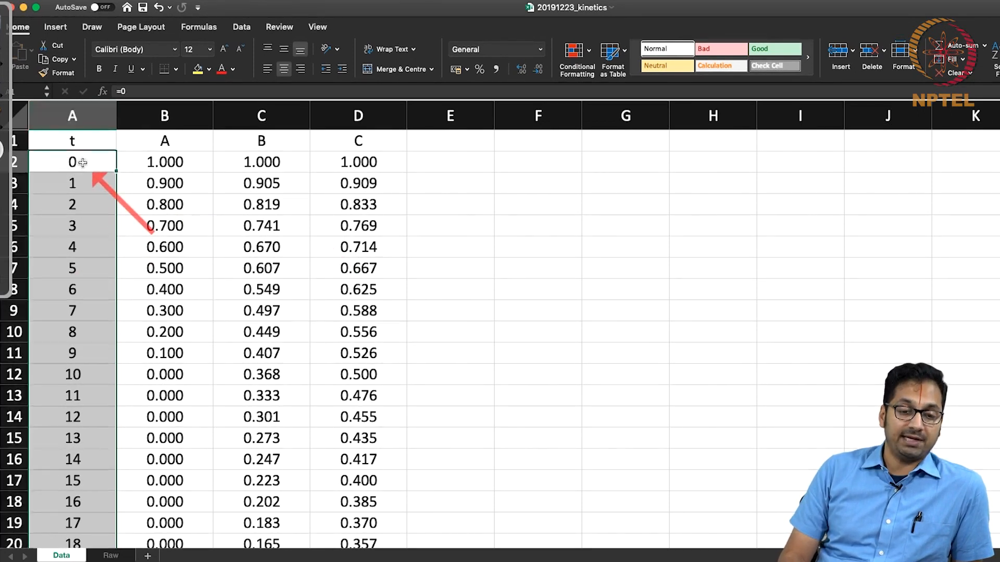
key(Down)
key(Down)
key(Down)
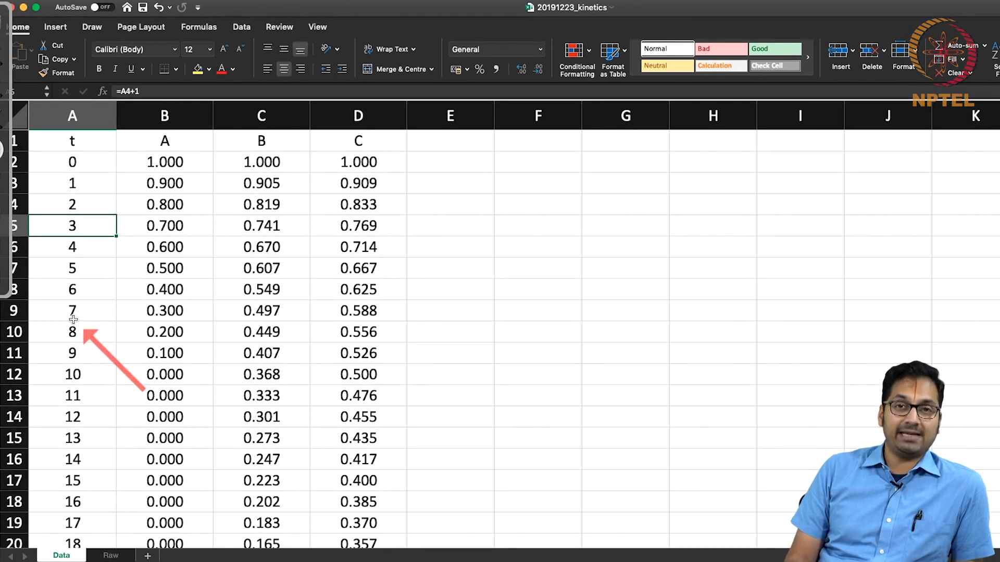
Step: Review the A, B and C concentration columns alongside the time values
click(177, 127)
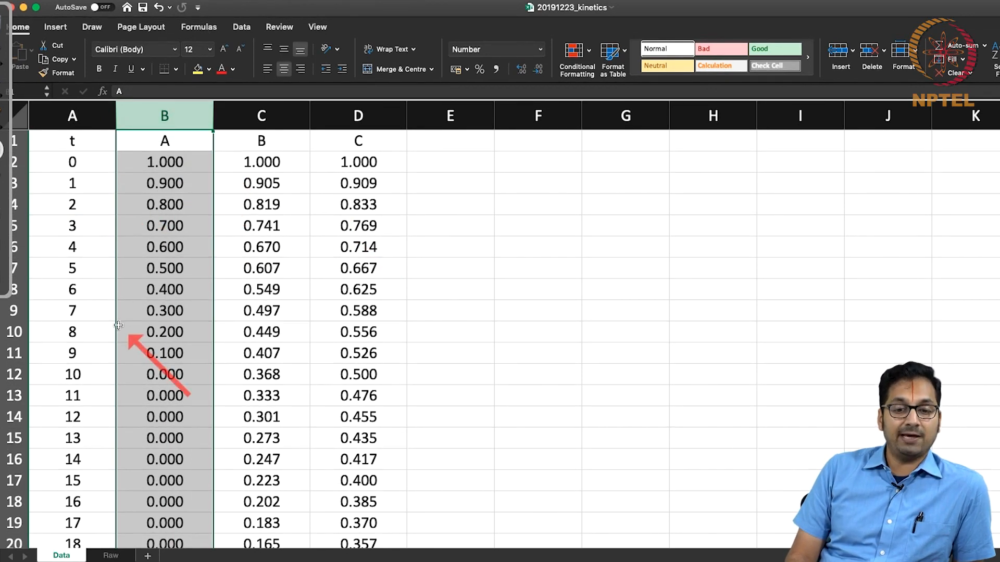
click(261, 149)
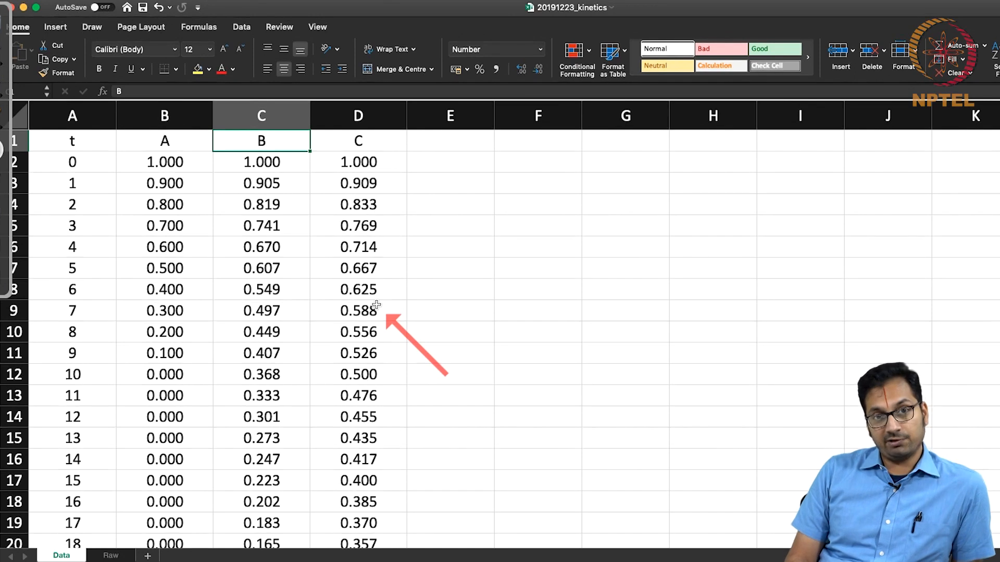
click(185, 109)
click(247, 106)
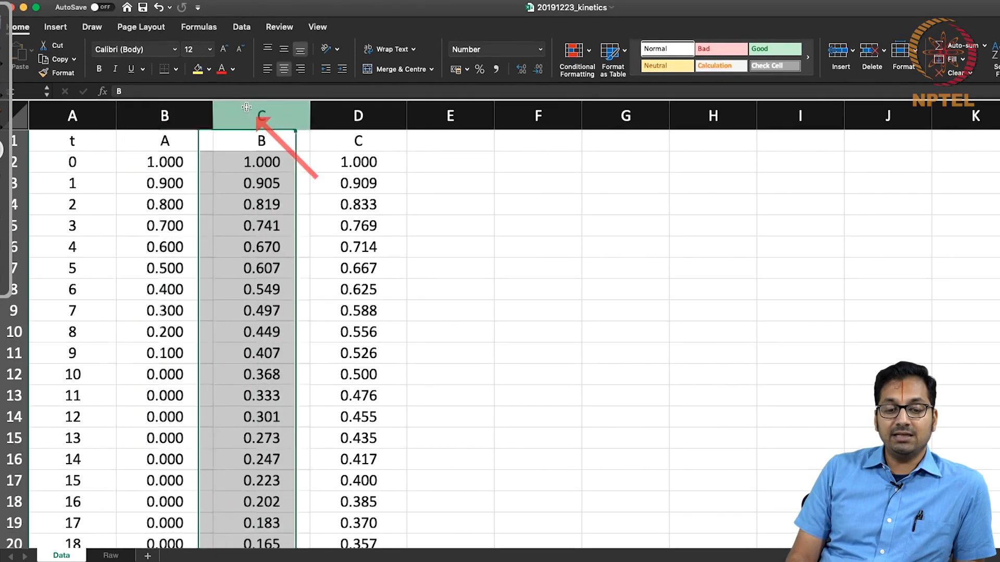
click(368, 111)
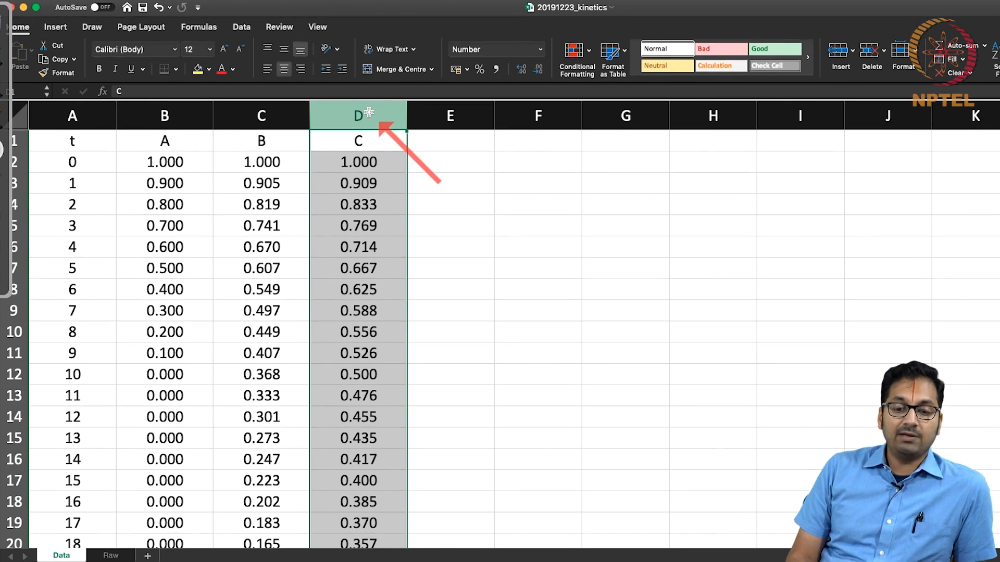
click(198, 145)
click(276, 140)
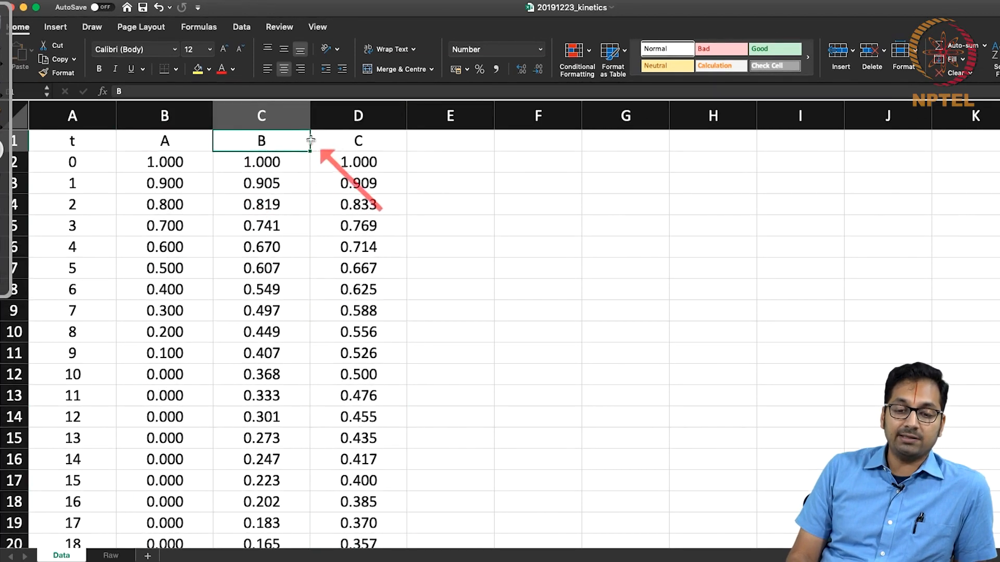
click(321, 140)
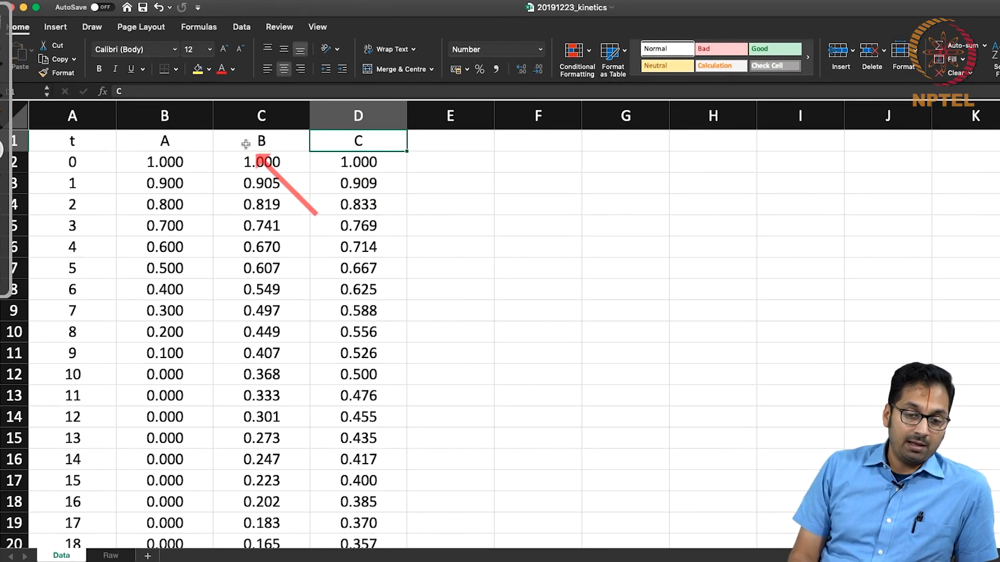
click(414, 197)
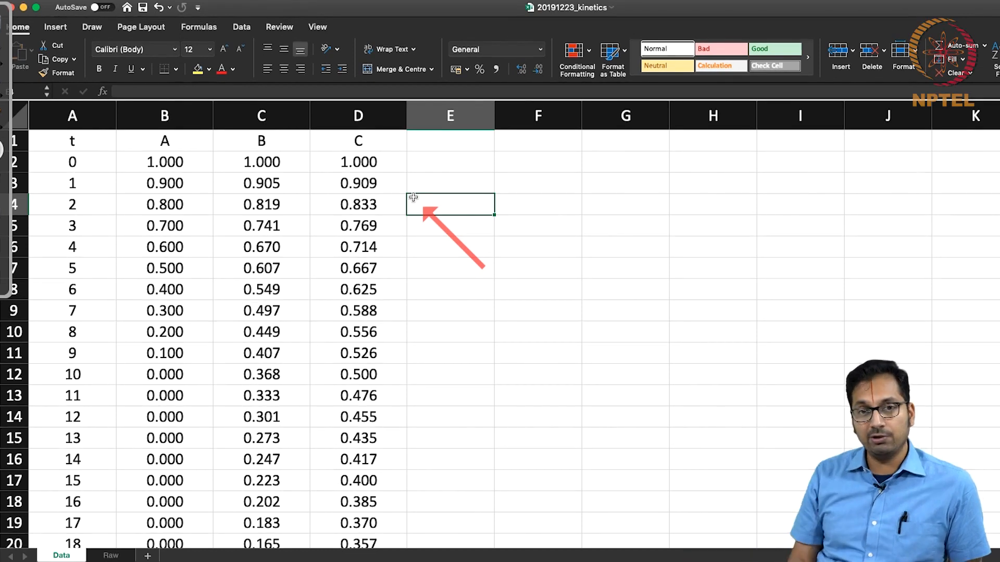
click(158, 140)
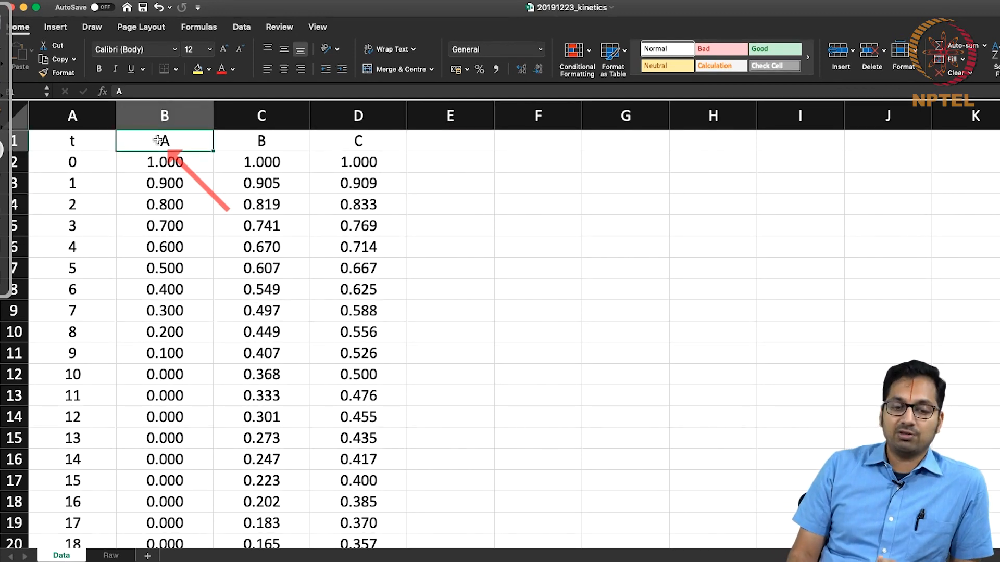
drag(79, 141, 331, 383)
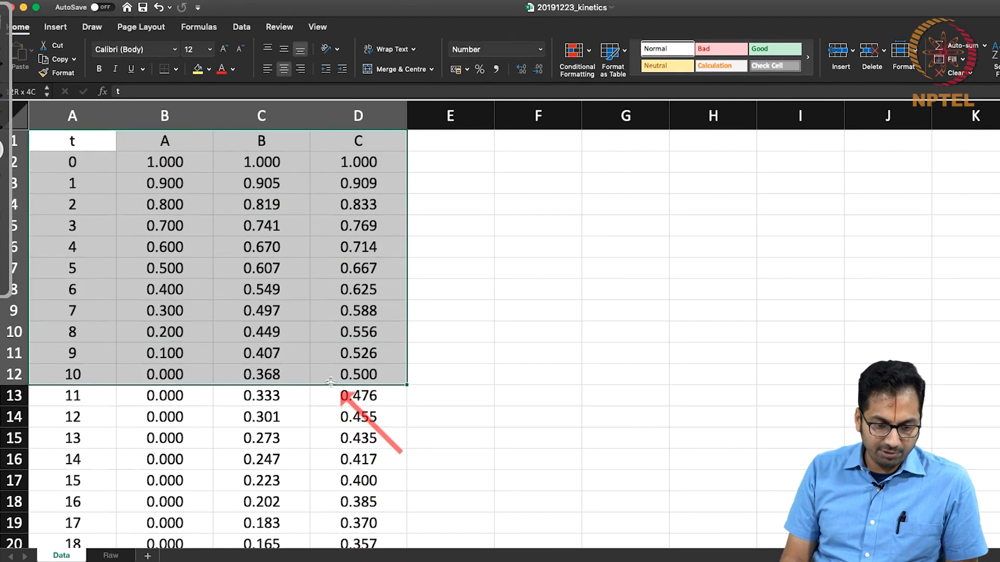
Step: Clear the repeated zeros of series A from cell B13 down to the end of the data
click(89, 373)
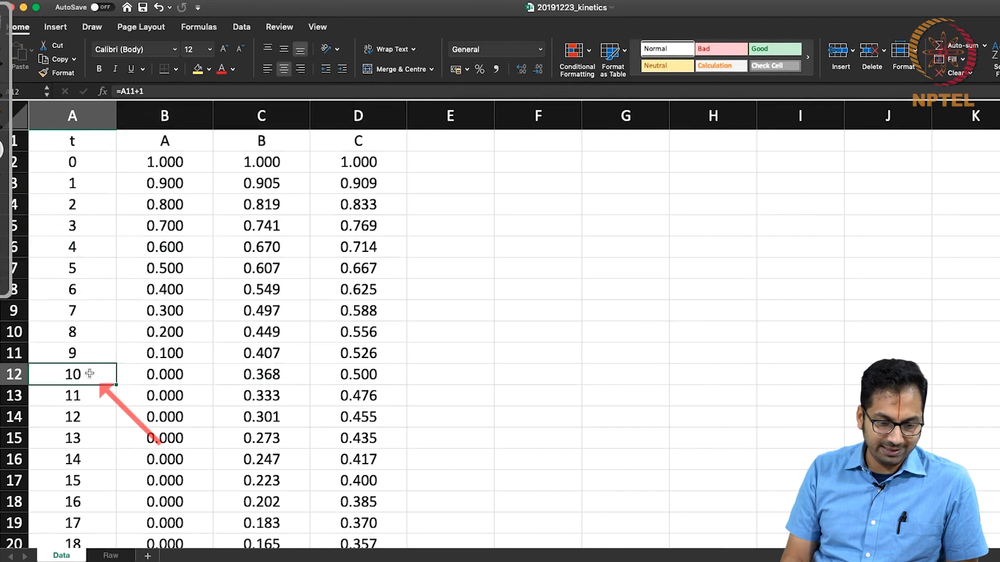
click(209, 380)
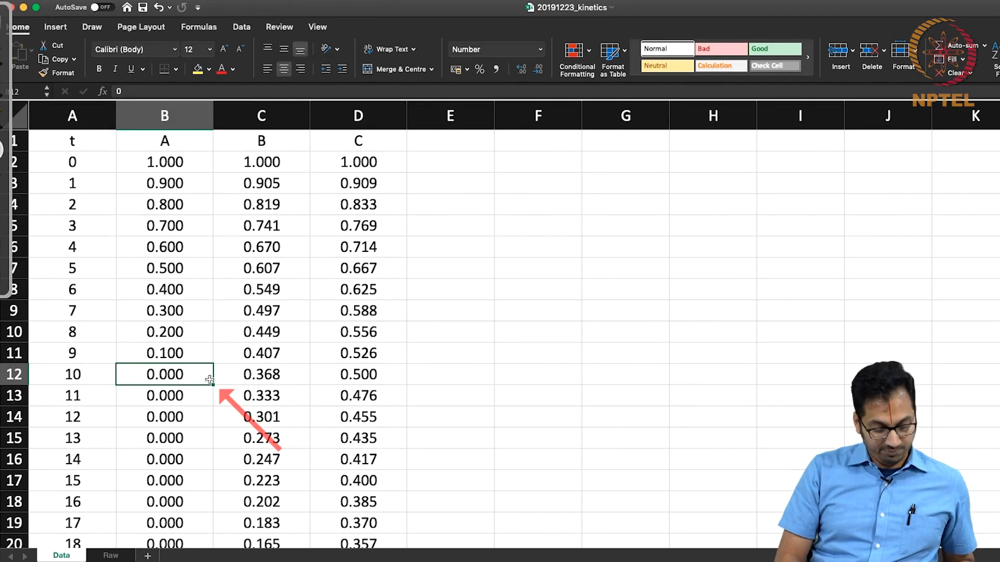
key(Down)
key(shift+Page_Down)
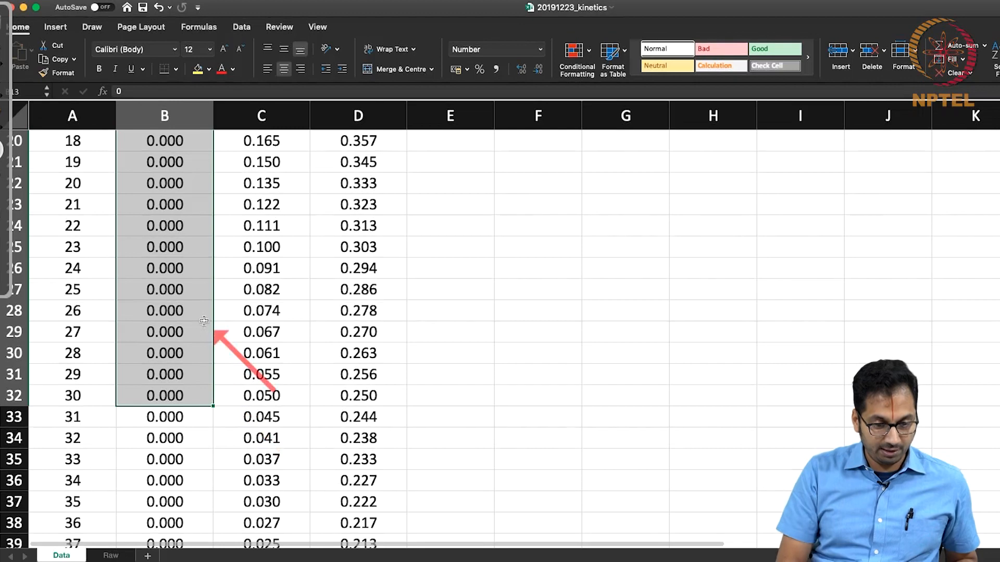
key(ctrl+shift+Down)
key(Delete)
scroll(178, 103, up, 15)
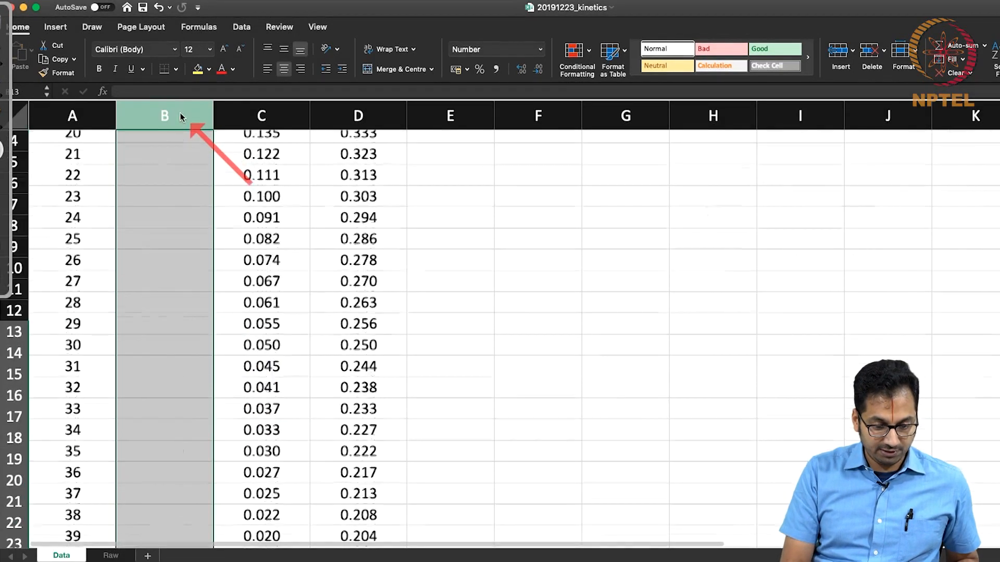
scroll(263, 179, down, 10)
scroll(260, 187, up, 12)
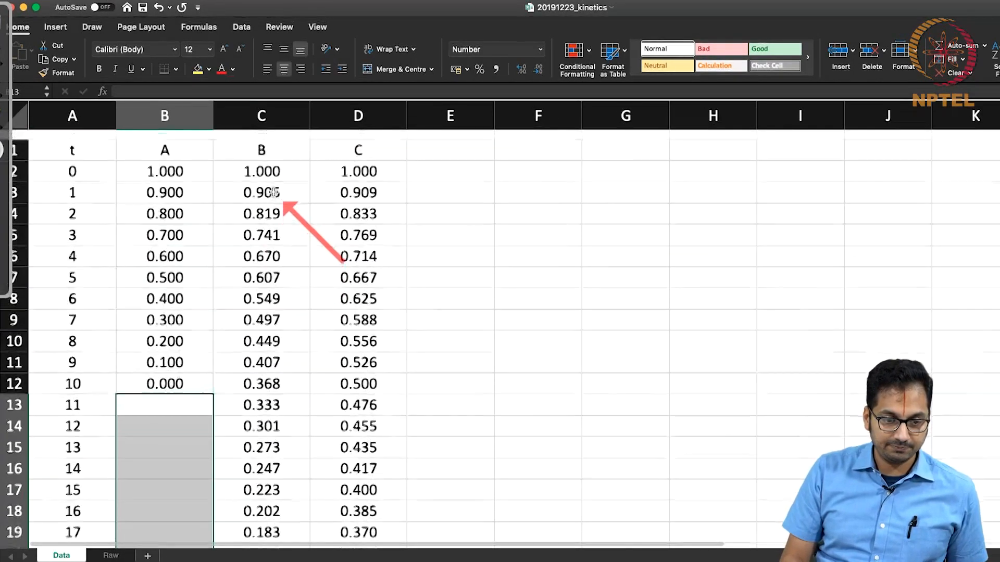
Step: Try plotting series A against t as a scatter chart, and delete that chart
click(73, 148)
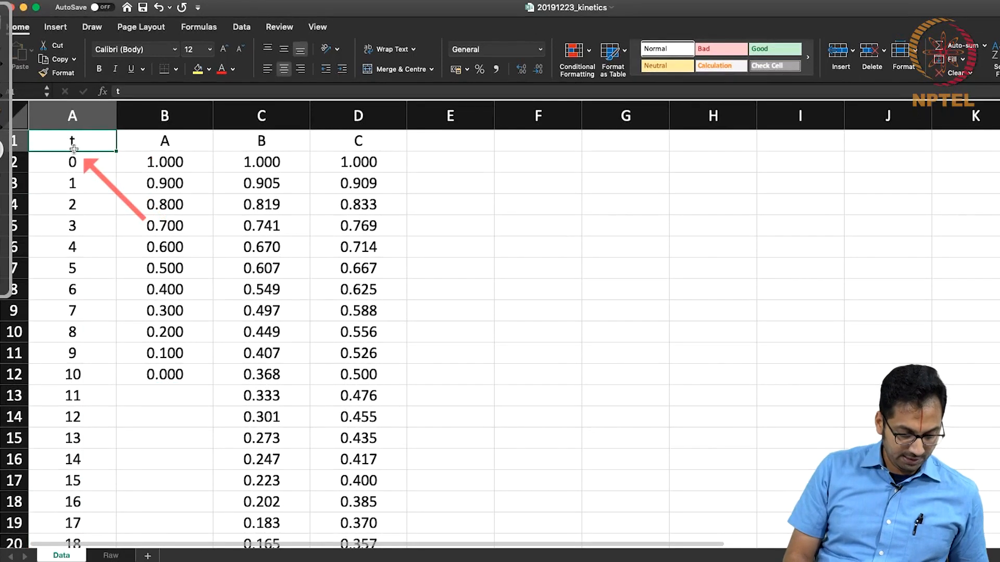
drag(72, 116, 136, 110)
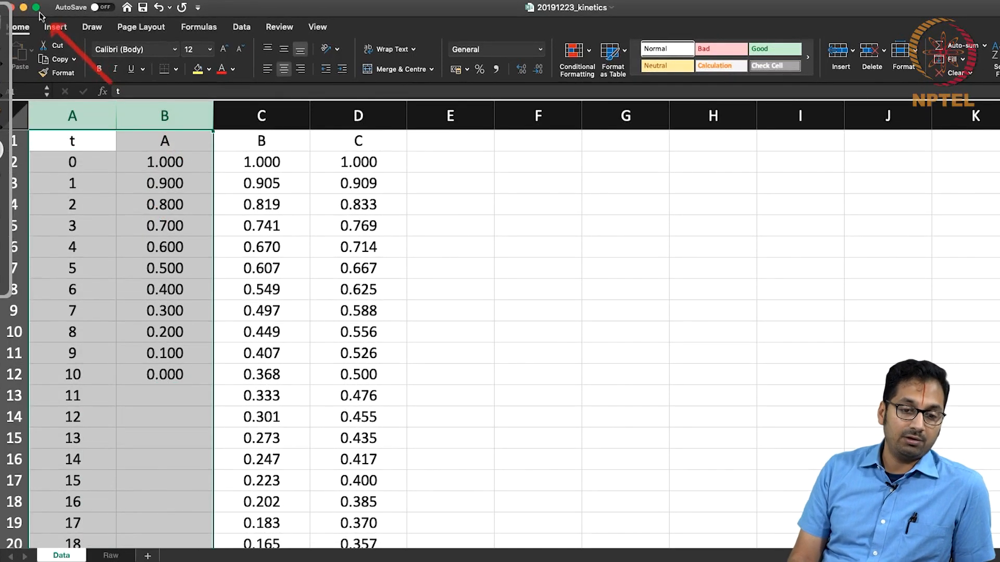
click(54, 27)
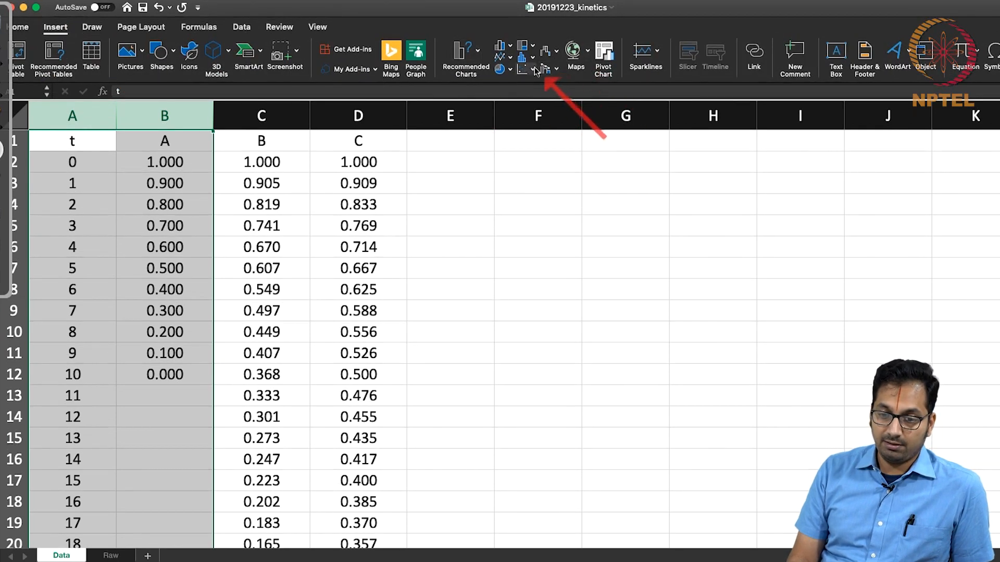
click(534, 70)
click(545, 110)
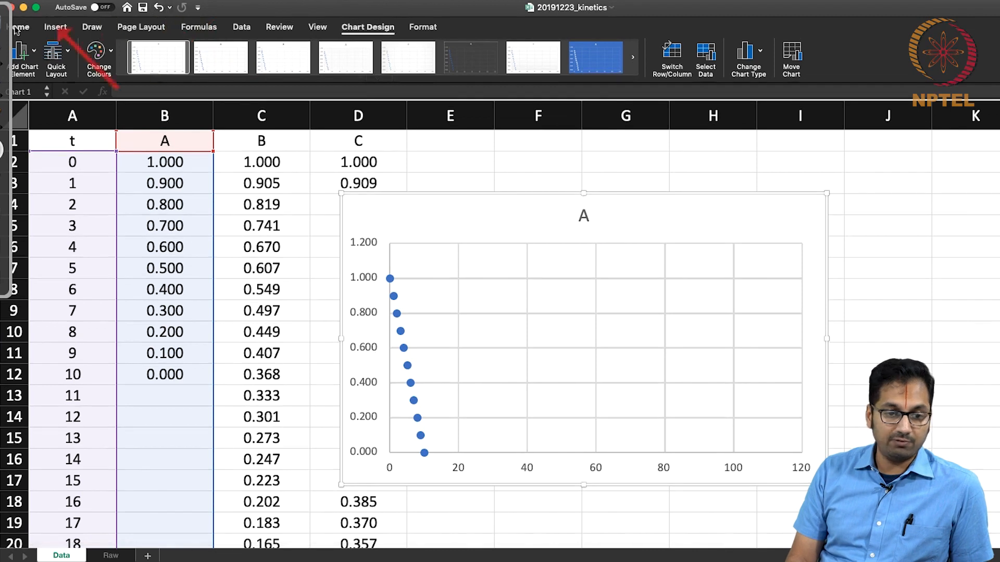
click(401, 336)
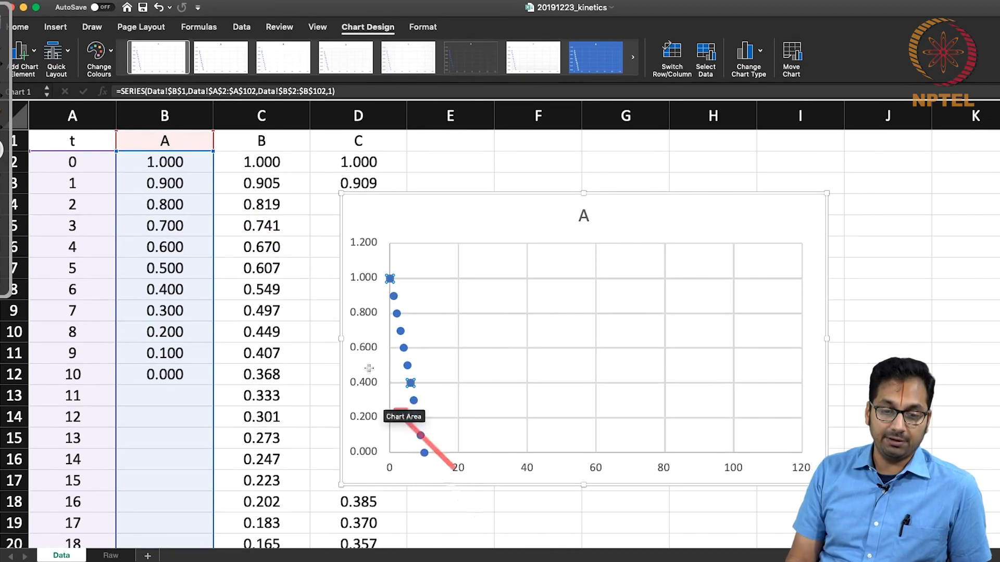
click(433, 196)
key(Delete)
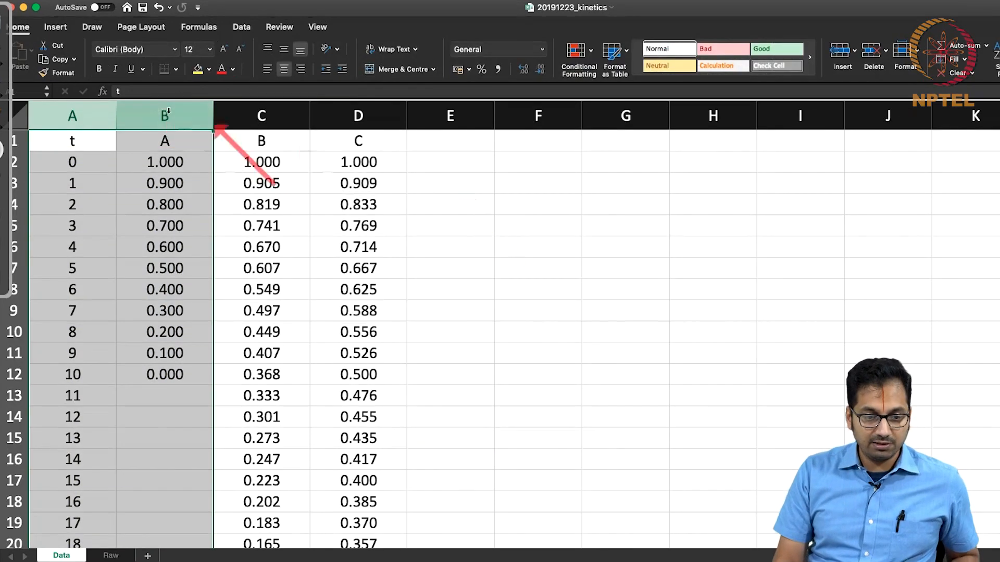
Step: Insert a scatter chart of A, B and C against t, place it beside the data from column E, and enlarge it
shift+click(337, 127)
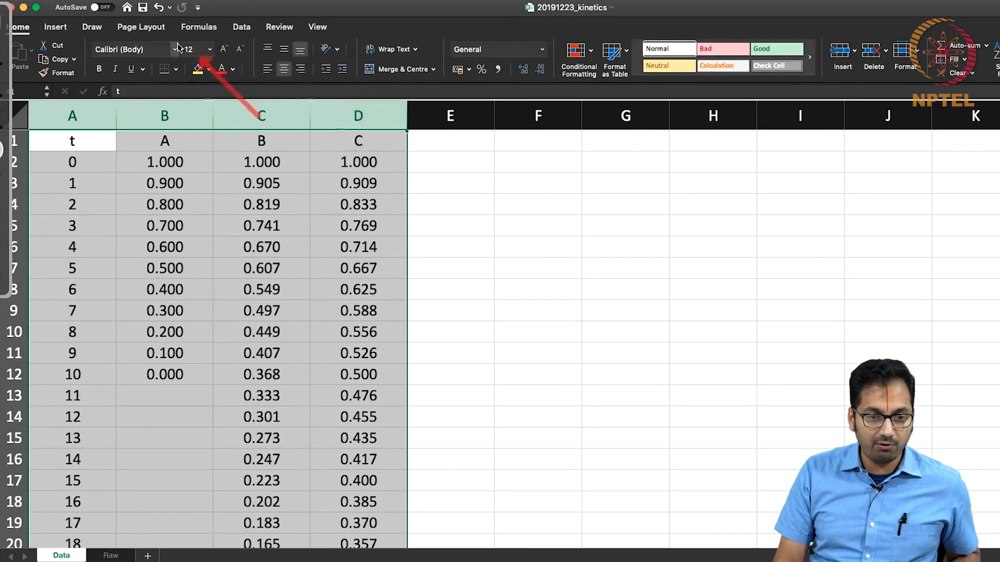
click(56, 27)
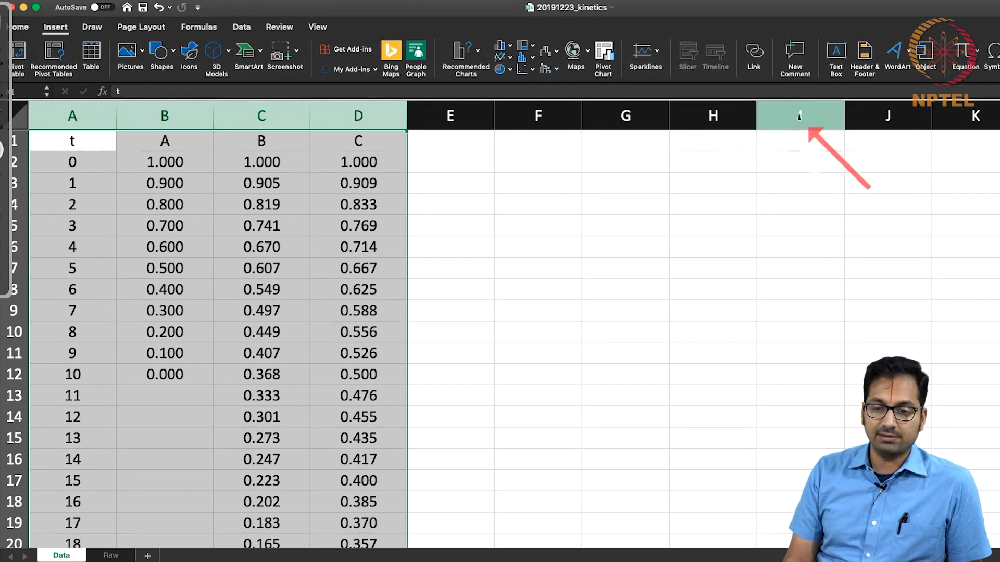
click(526, 69)
click(556, 139)
drag(729, 197, 796, 157)
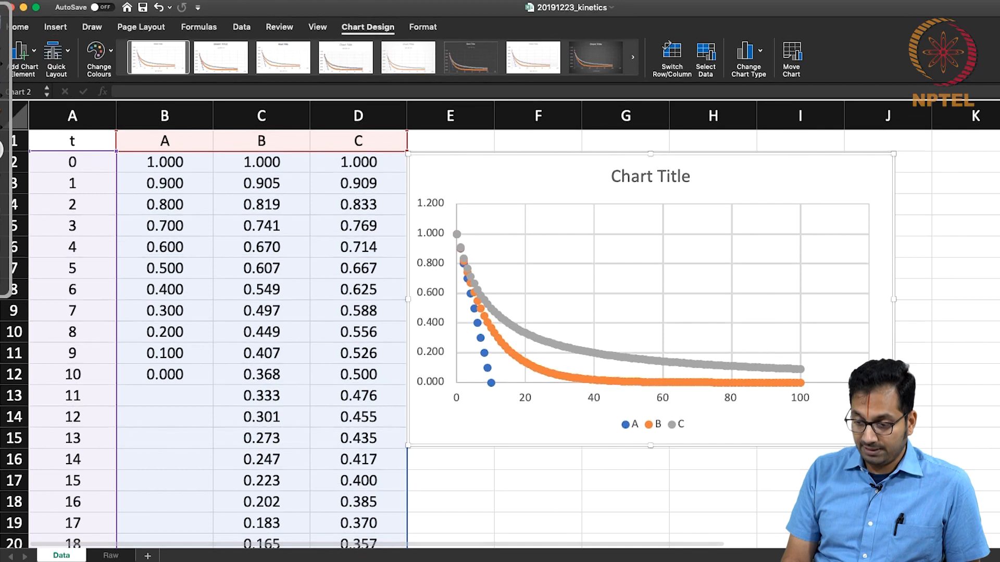
drag(893, 446, 998, 501)
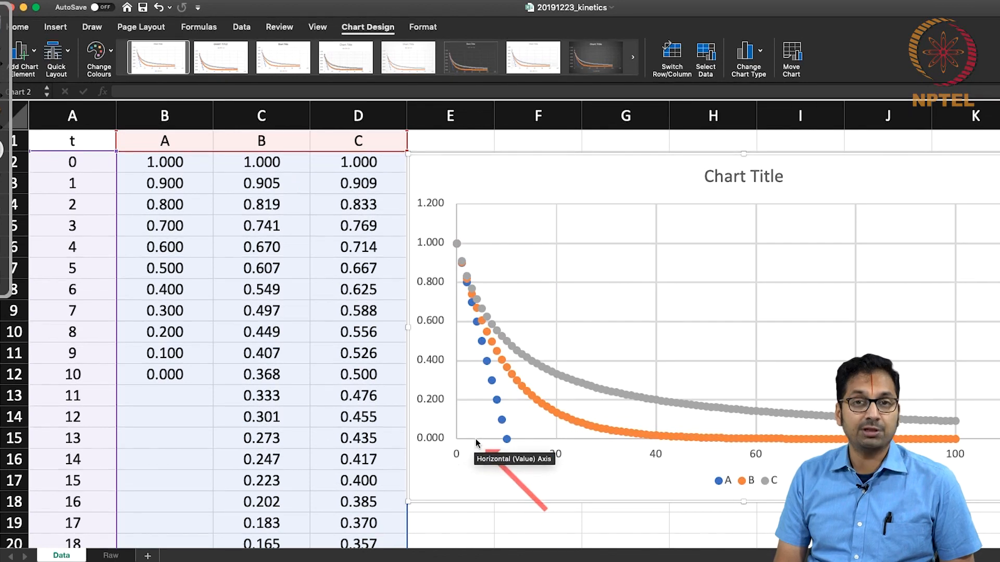
Step: Set the maximum of the chart's horizontal axis to 20
click(553, 454)
right_click(553, 454)
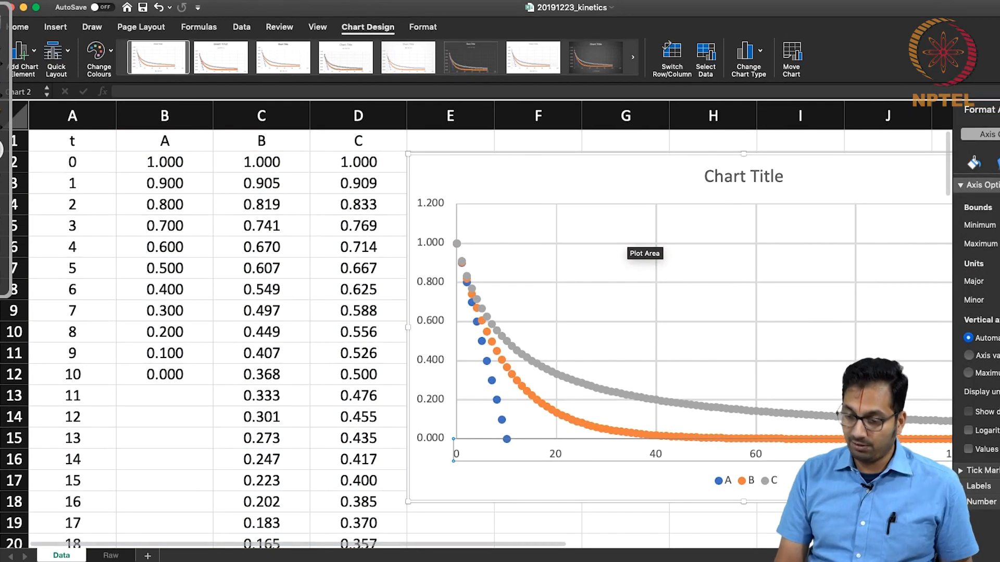
key(Return)
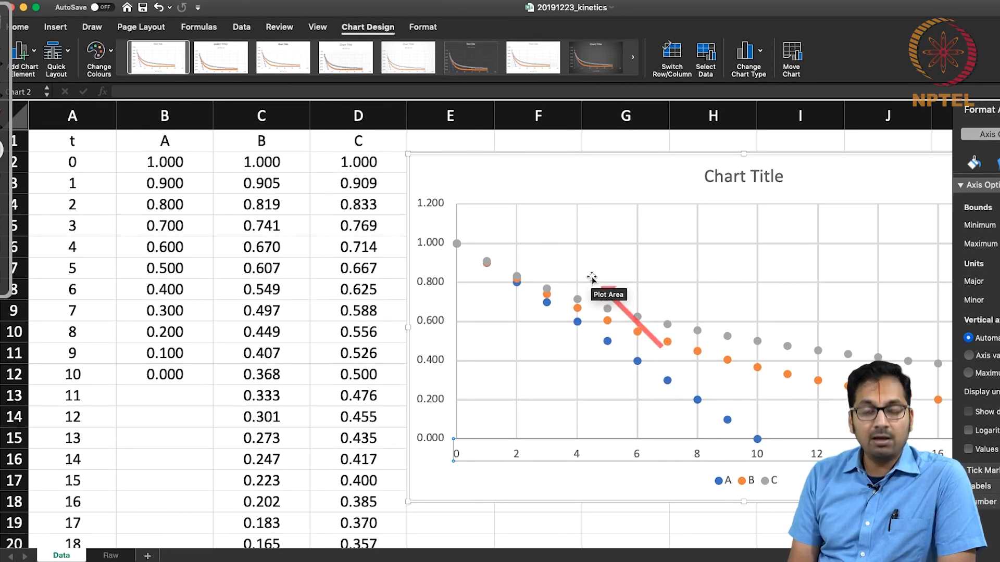
Step: Add a linear trendline to series A with its equation and R-squared value displayed on the chart
click(610, 343)
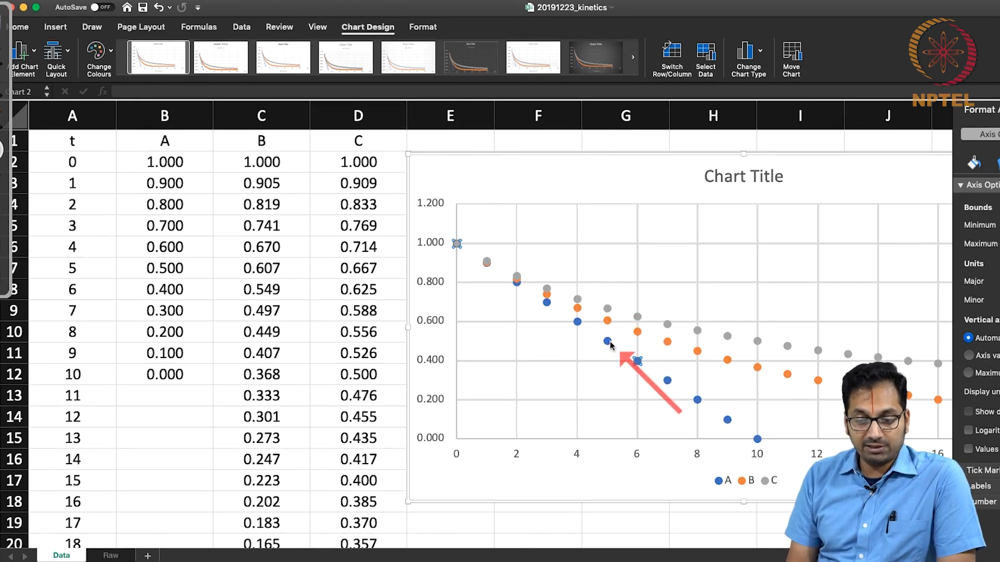
right_click(610, 344)
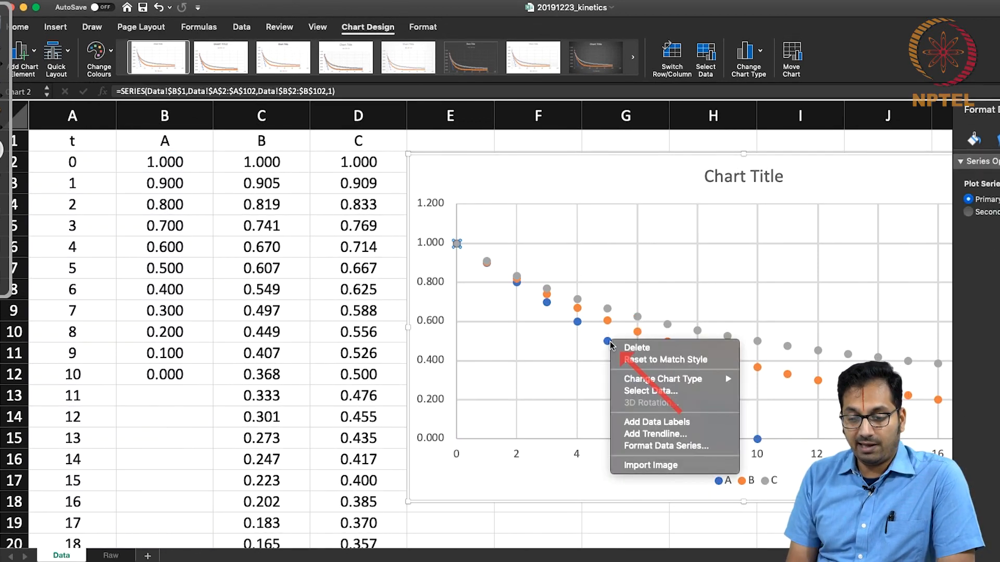
click(635, 434)
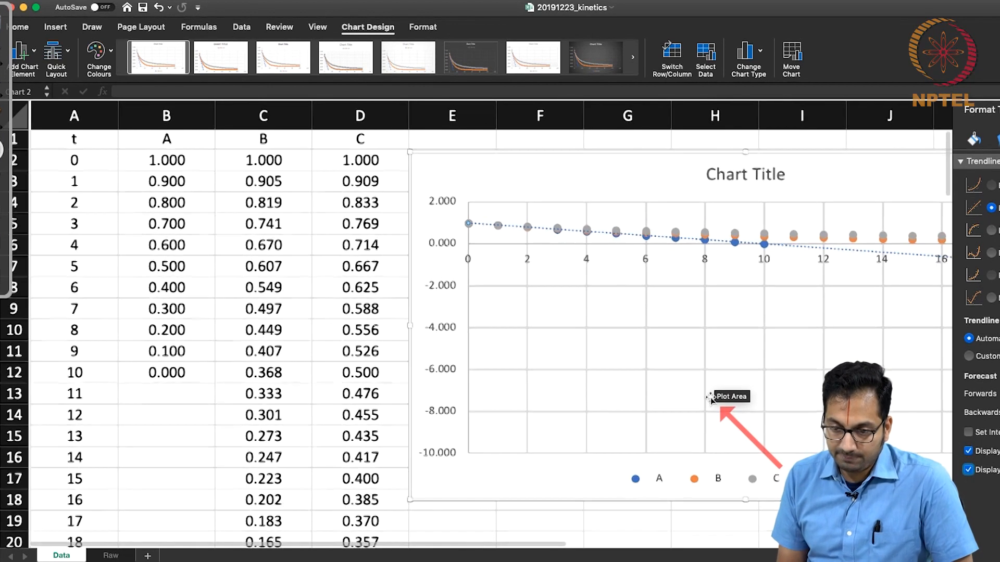
Step: Move the trendline equation label just below the horizontal axis, between about x = 2 and x = 4
scroll(634, 547, right, 4)
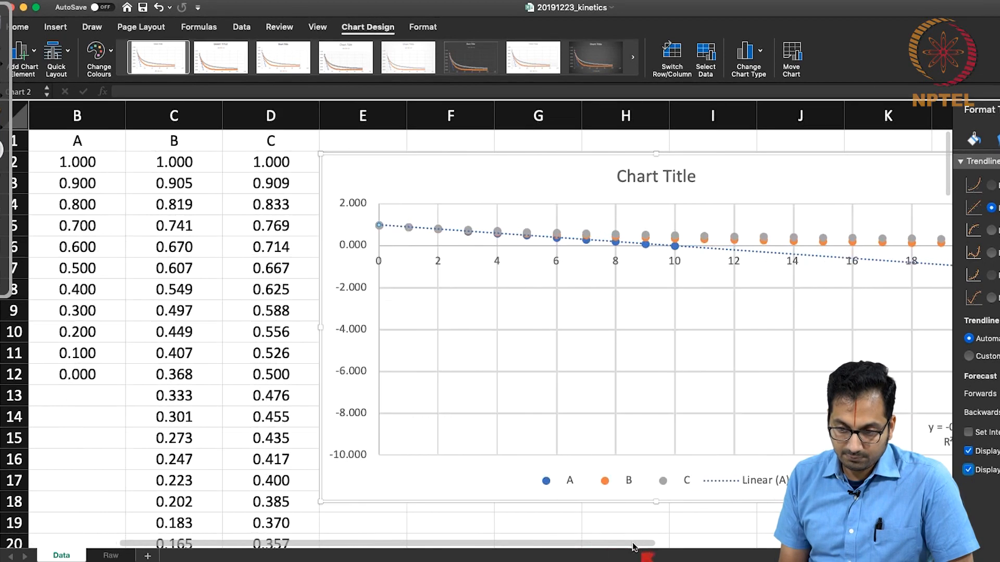
drag(838, 435, 379, 273)
click(14, 23)
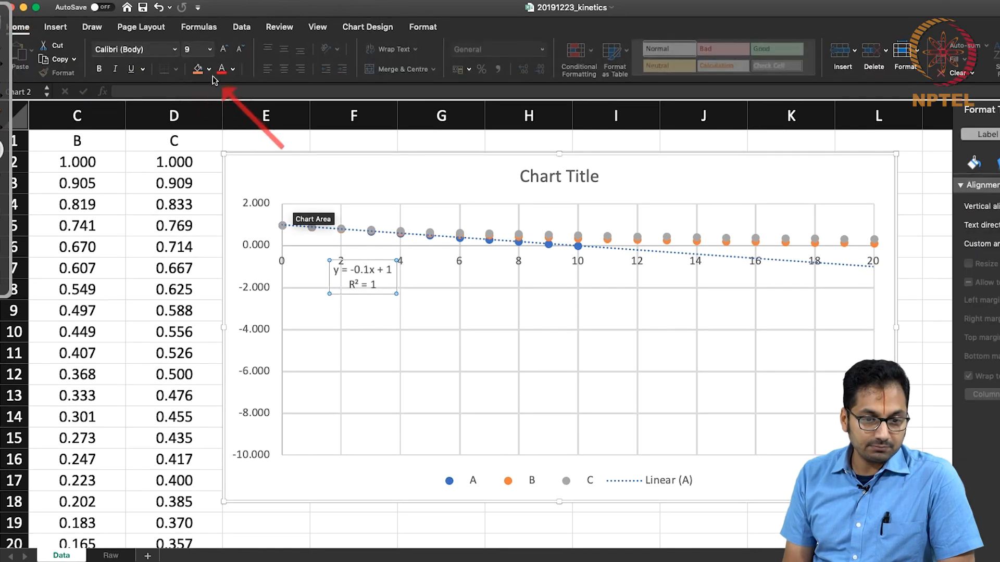
Step: Format the series A trendline equation label in 12 pt bold
click(228, 51)
click(228, 50)
click(227, 51)
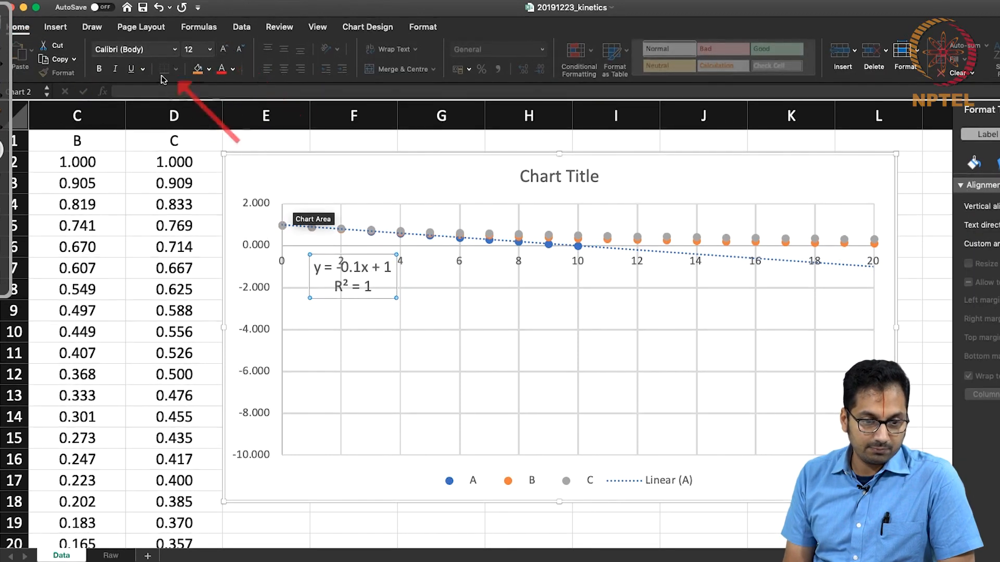
click(99, 71)
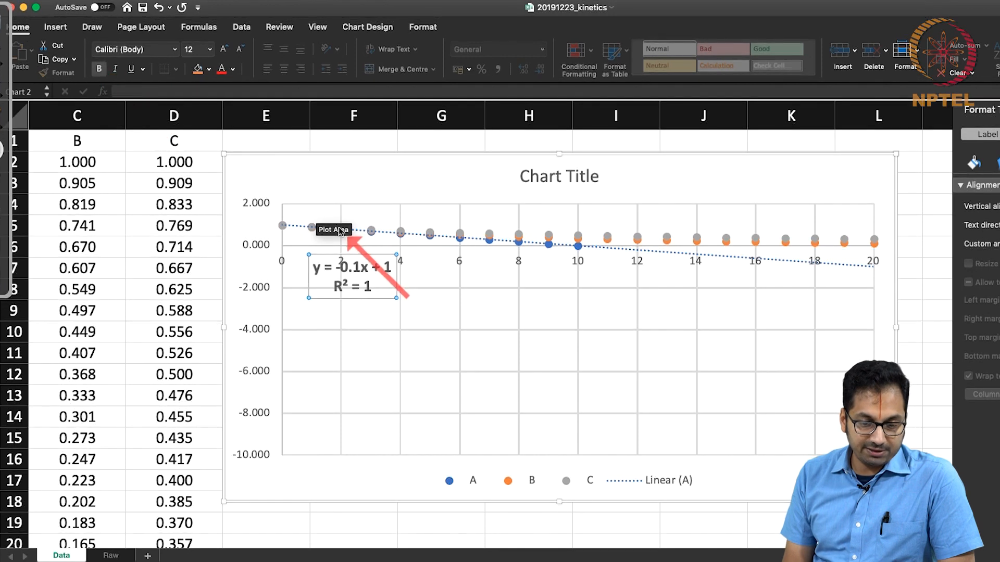
Step: Move the series A equation label below the horizontal axis numbers, between the -2.000 and -4.000 gridlines near x = 2
click(365, 251)
drag(366, 250, 366, 264)
key(super+z)
click(379, 263)
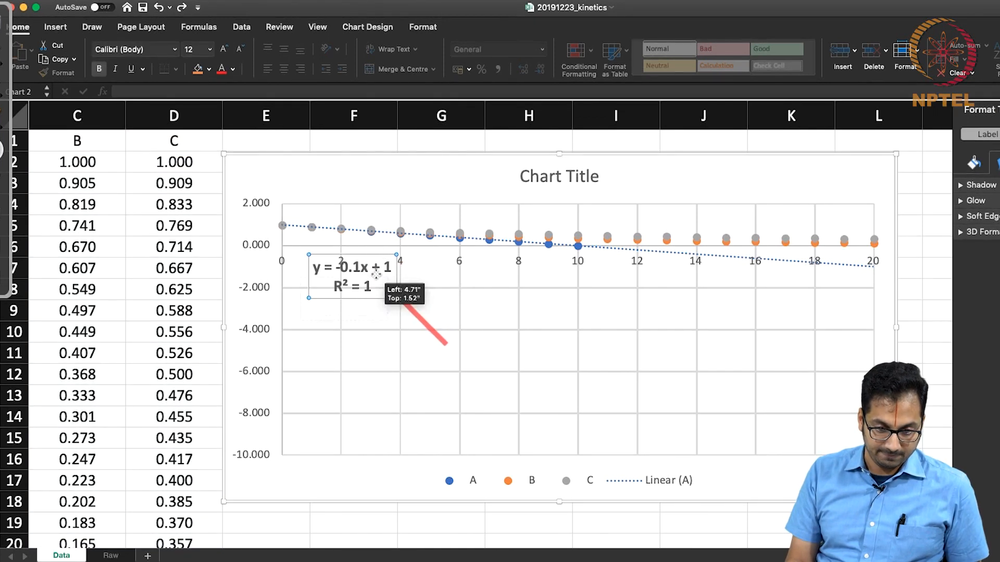
drag(378, 263, 371, 286)
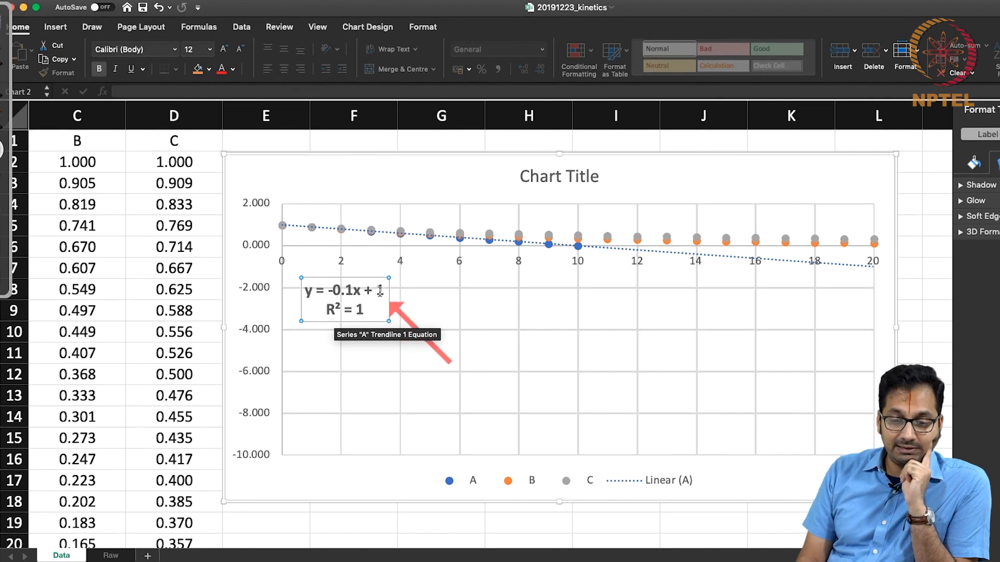
Step: Examine the concentration data of A in column B next to the fitted trendline
scroll(140, 315, left, 3)
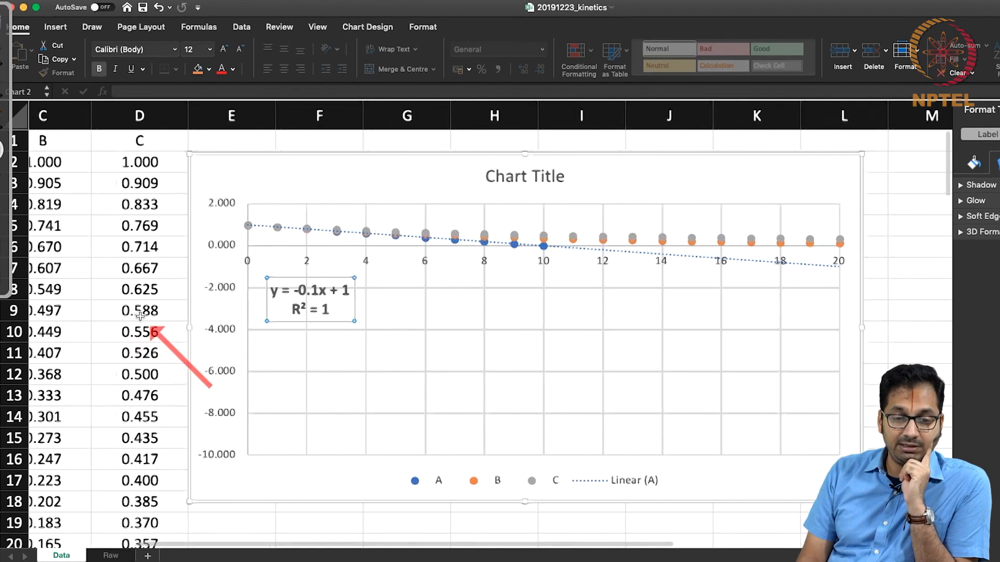
scroll(140, 316, left, 3)
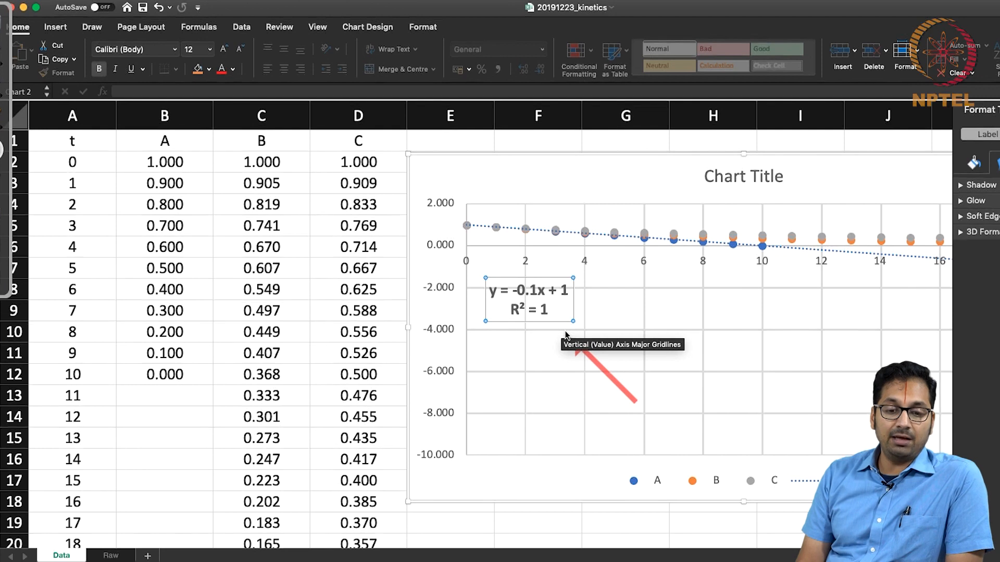
click(185, 122)
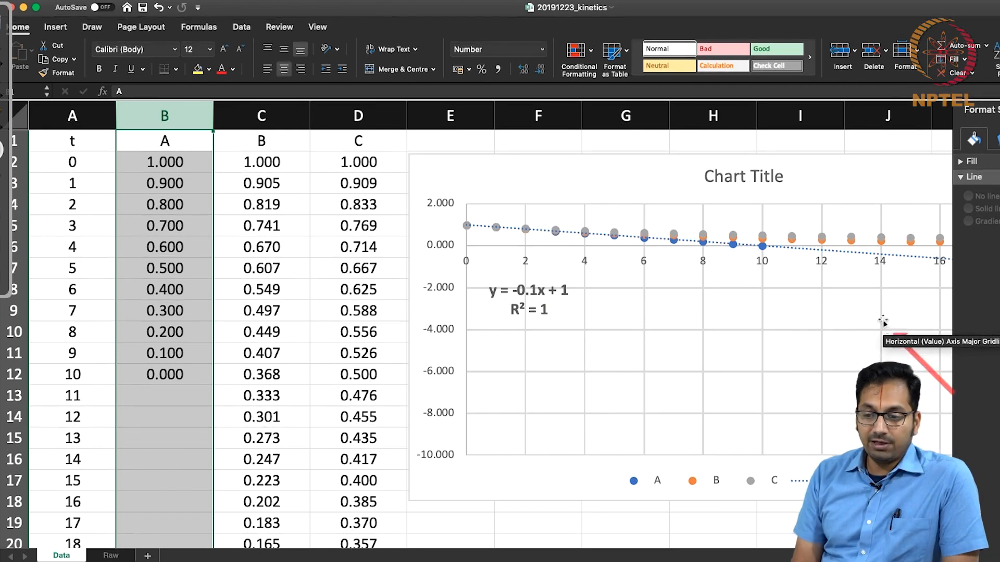
Step: Add a linear trendline to series B with its equation and R-squared value displayed on the chart
scroll(796, 373, up, 1)
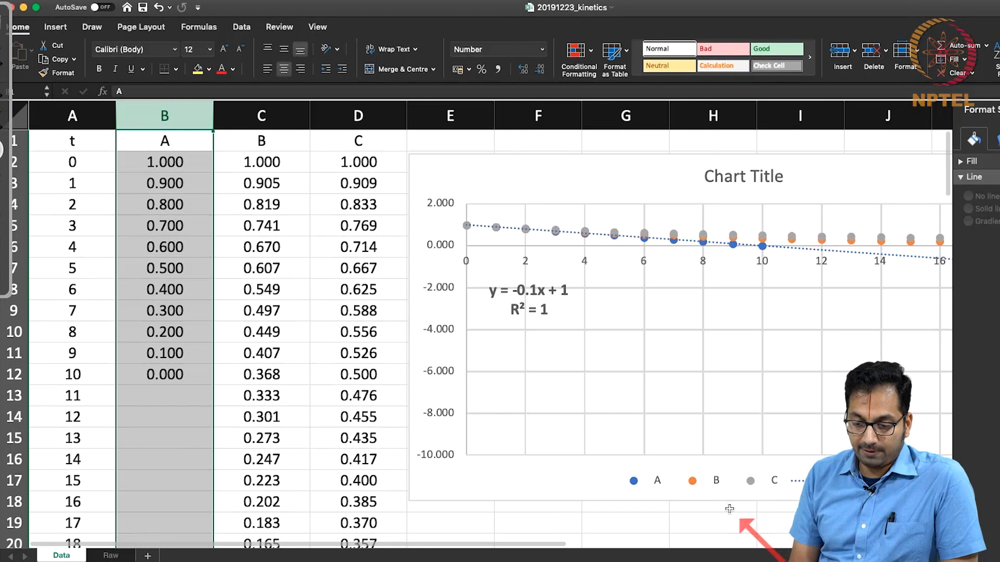
scroll(767, 520, right, 5)
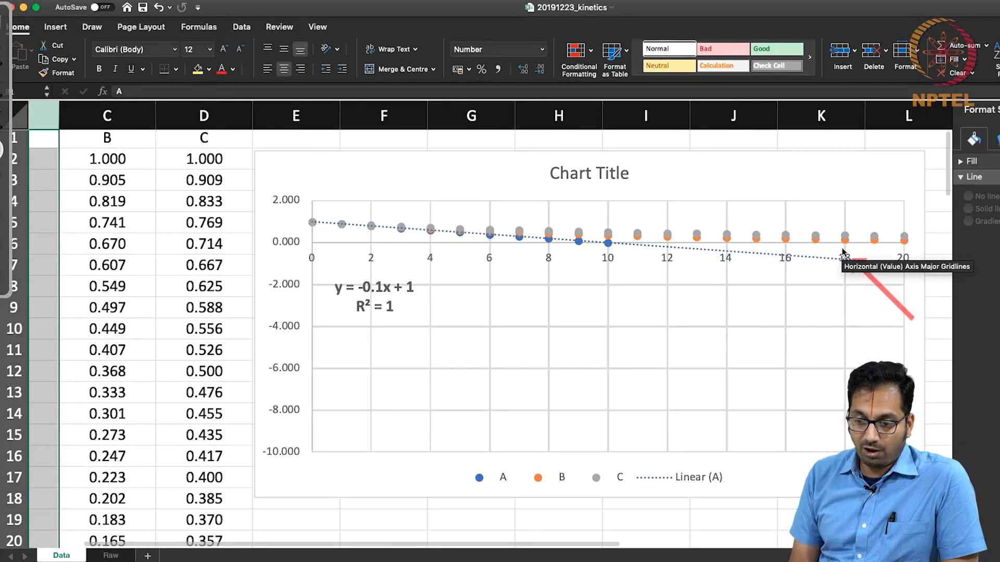
click(846, 246)
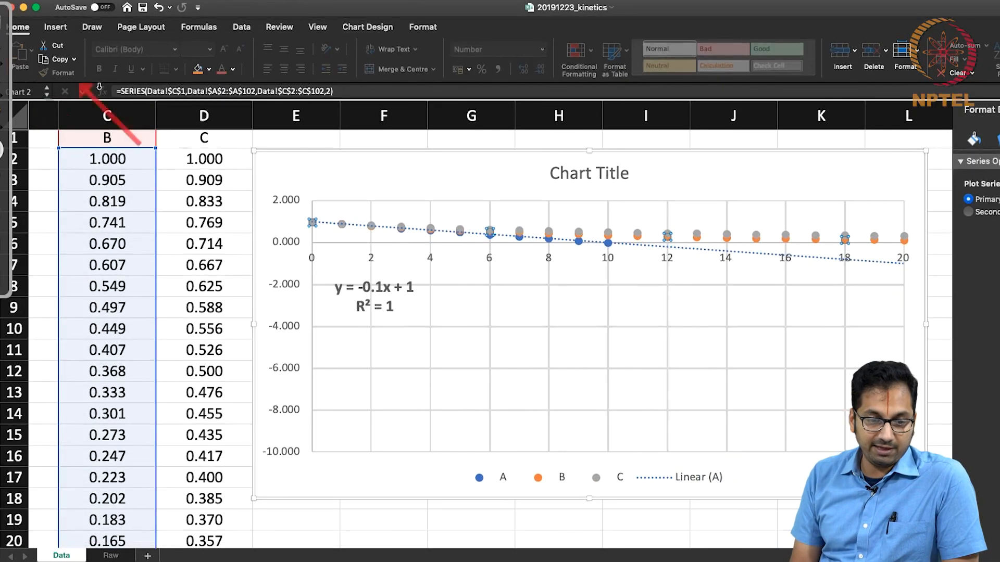
click(231, 154)
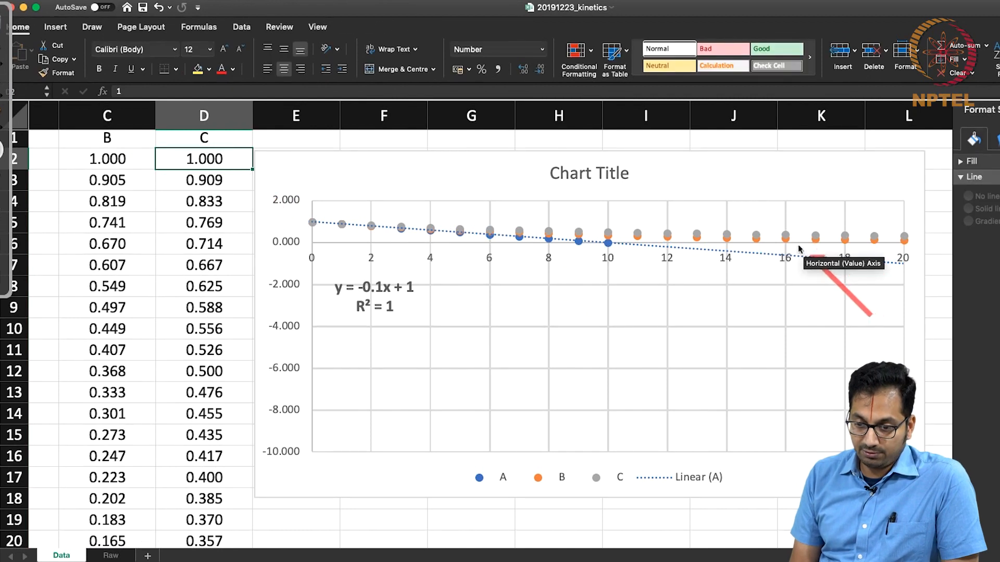
click(787, 239)
click(756, 237)
click(756, 240)
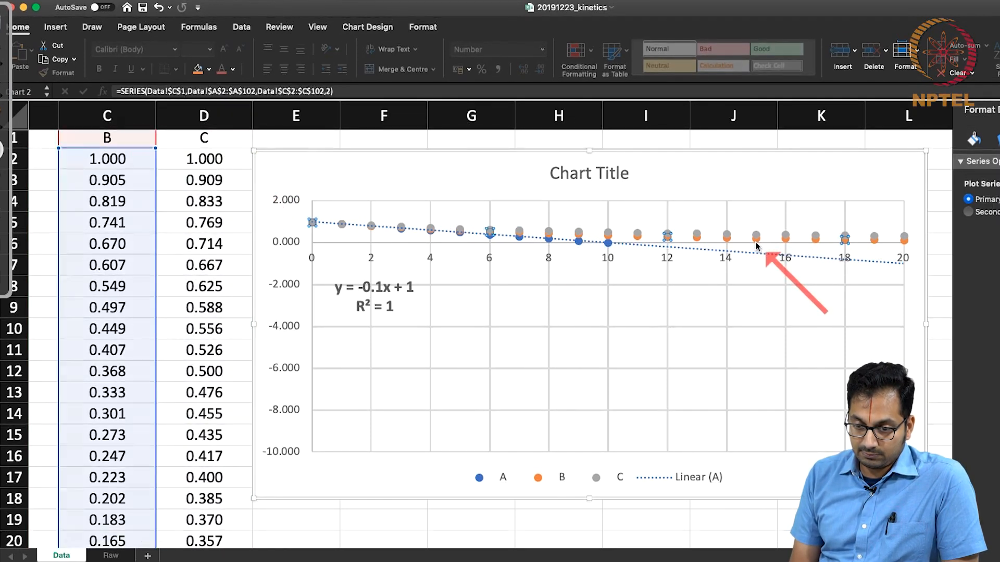
mouse_move(667, 237)
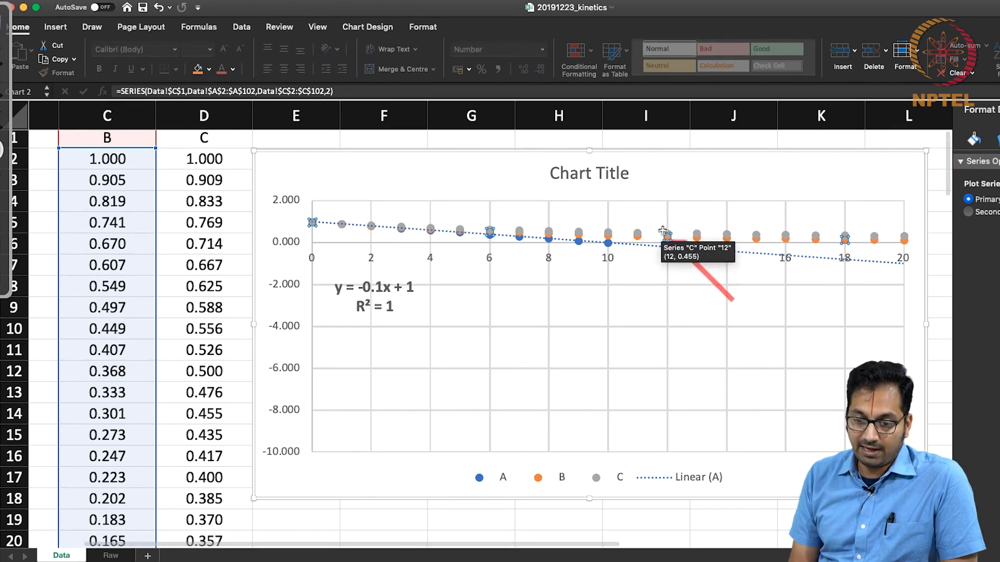
click(667, 236)
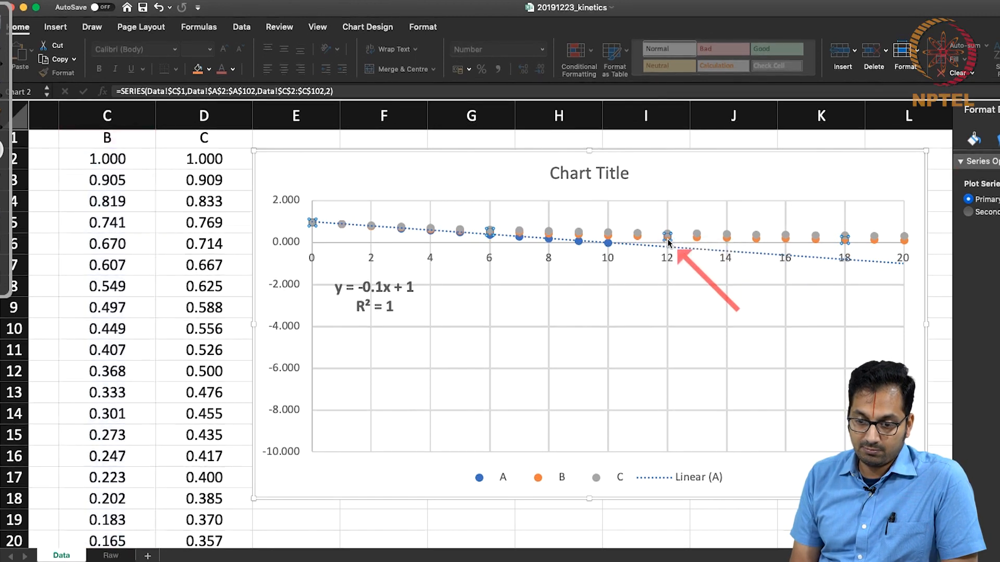
right_click(695, 244)
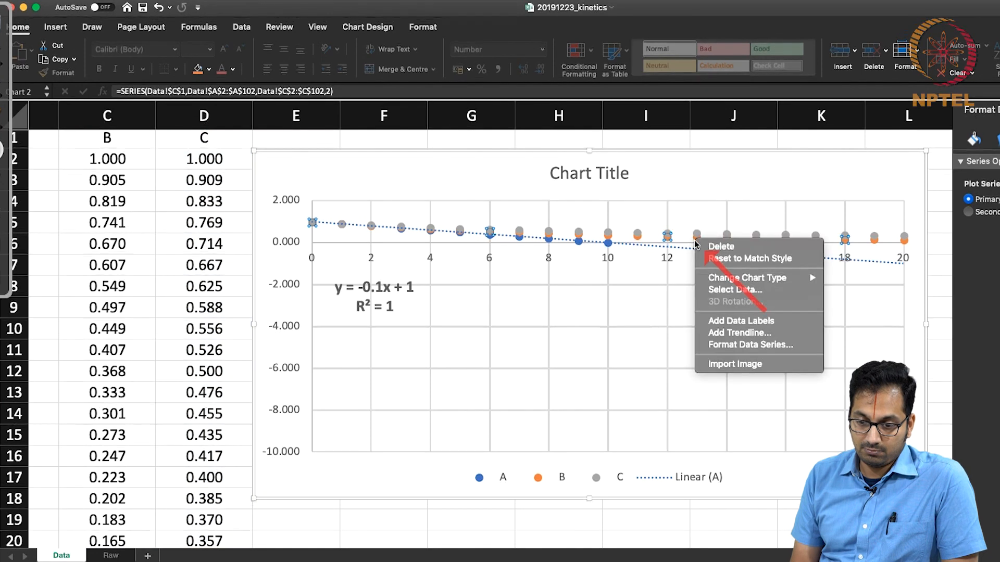
click(761, 333)
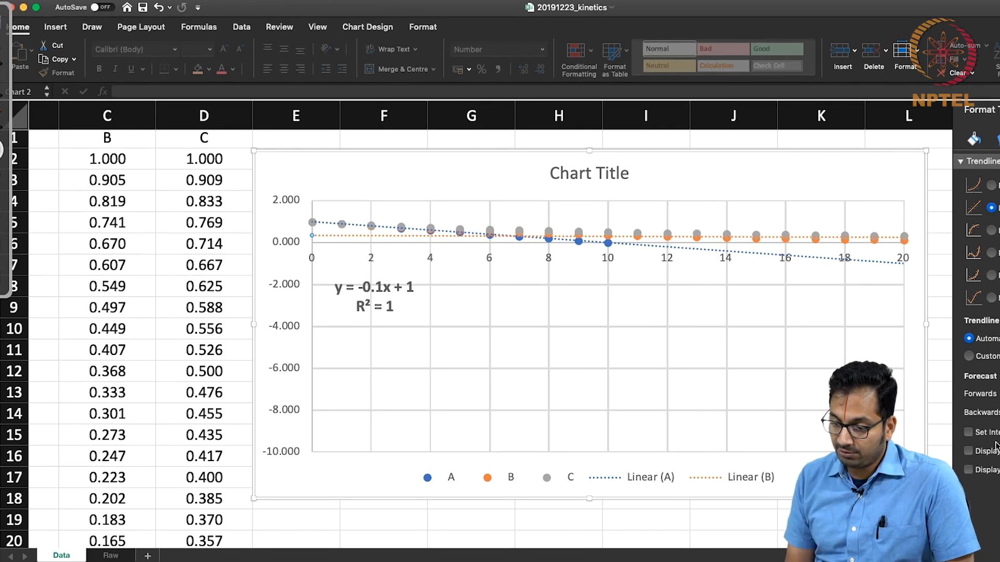
click(992, 472)
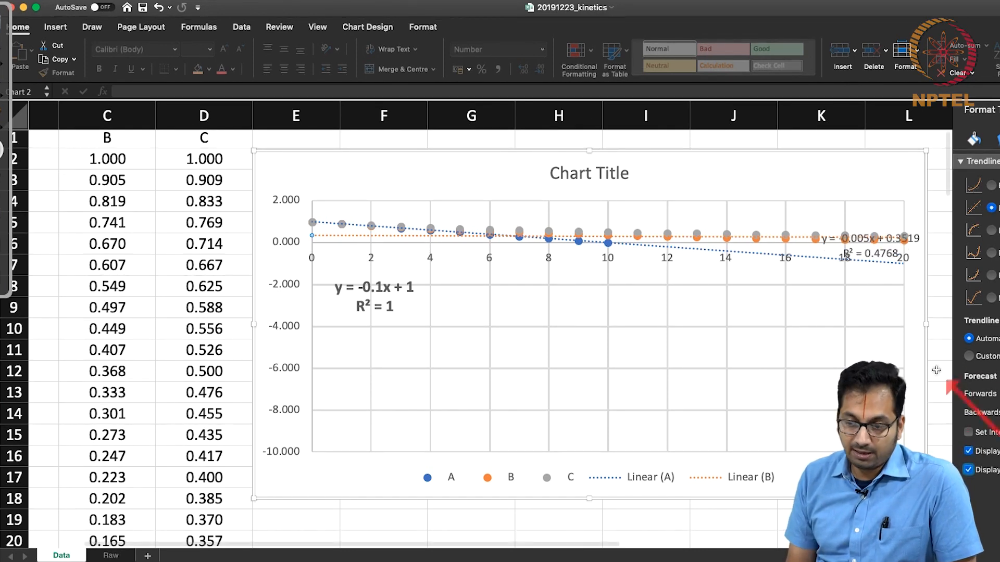
Step: Place the series B equation label below the horizontal axis between about x = 7 and x = 10, in 10.5 pt bold
drag(909, 238, 602, 298)
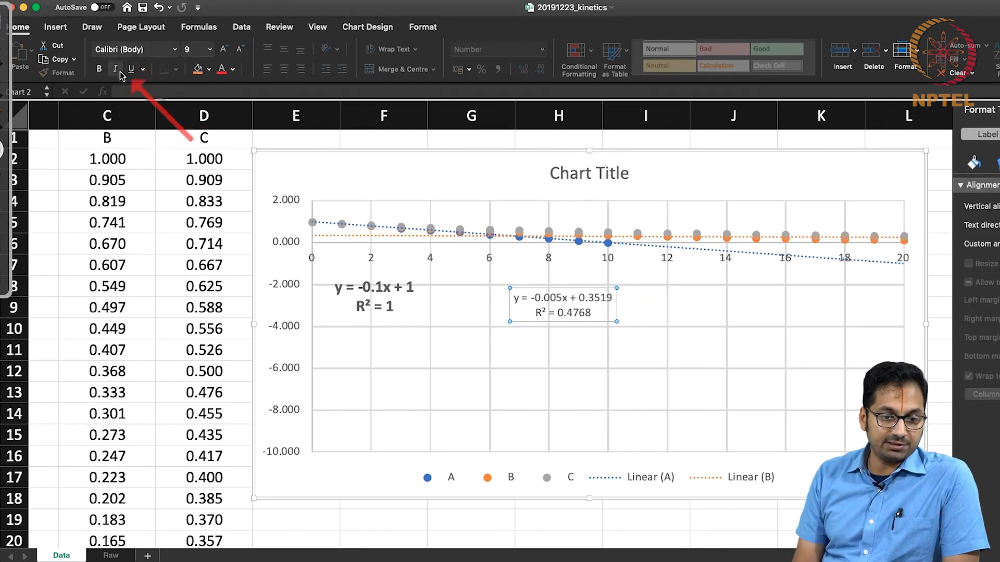
click(99, 69)
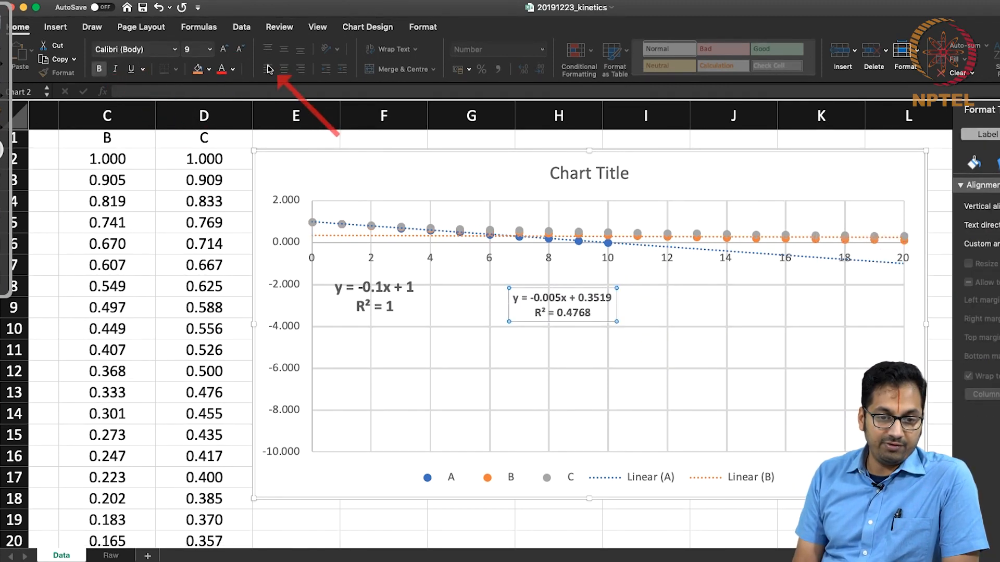
click(224, 49)
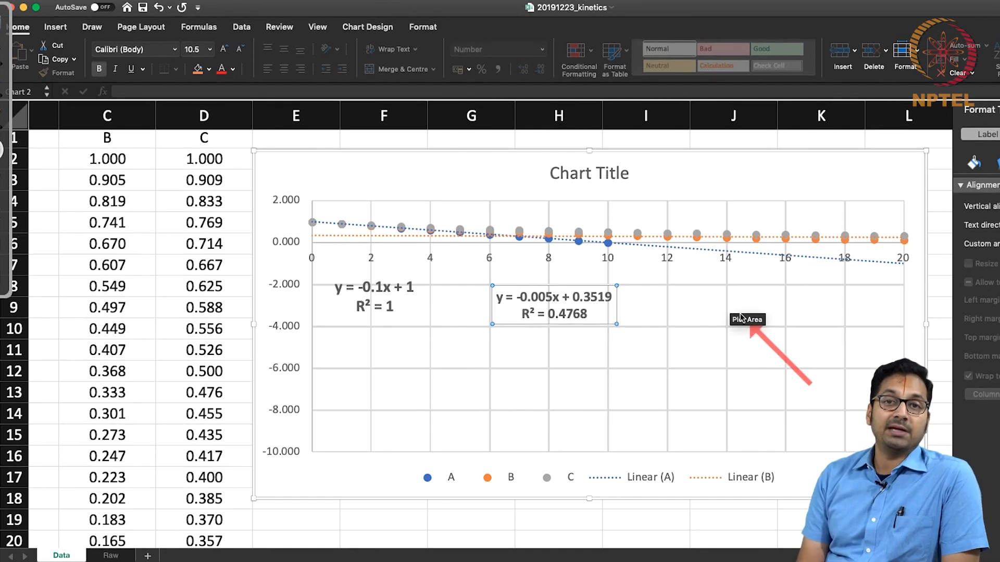
Step: Remove series C from the scatter chart
click(383, 313)
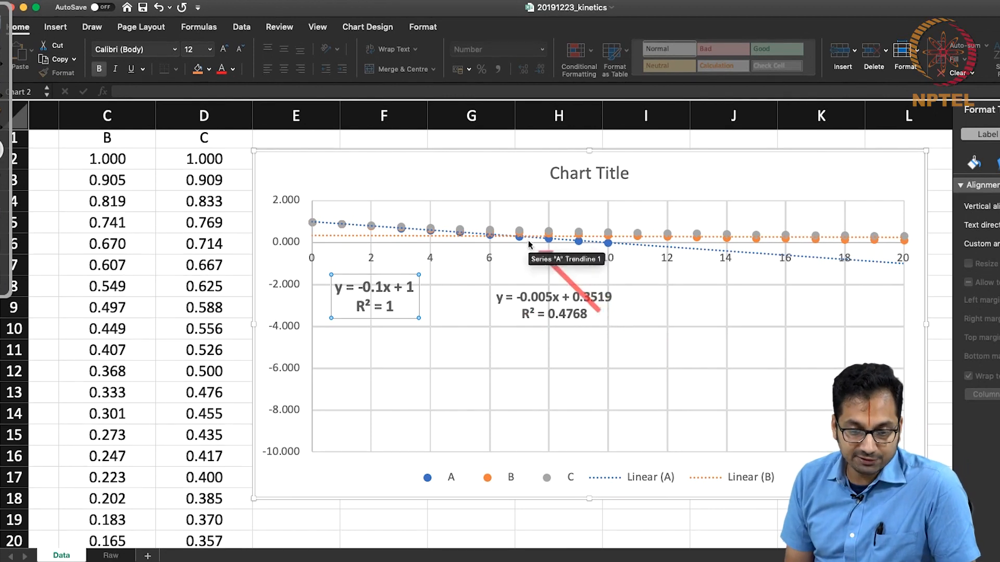
click(607, 234)
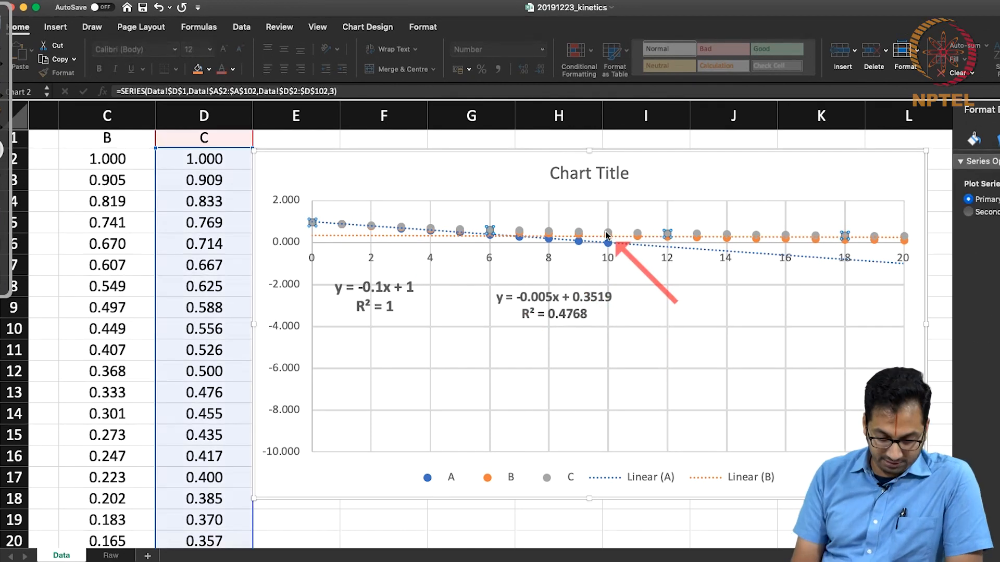
key(Delete)
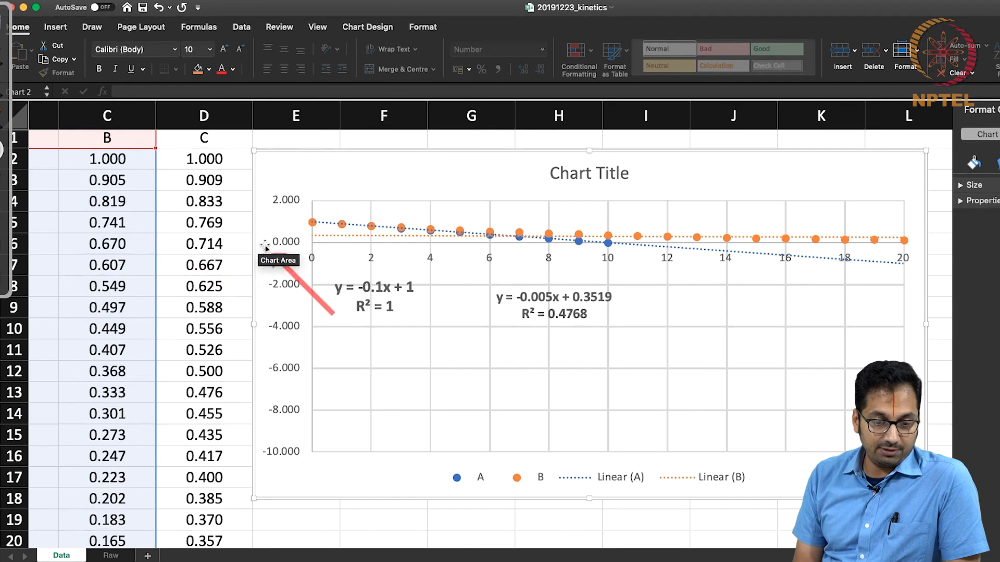
Step: Set the minimum of the chart's vertical axis to 0
click(281, 250)
right_click(281, 250)
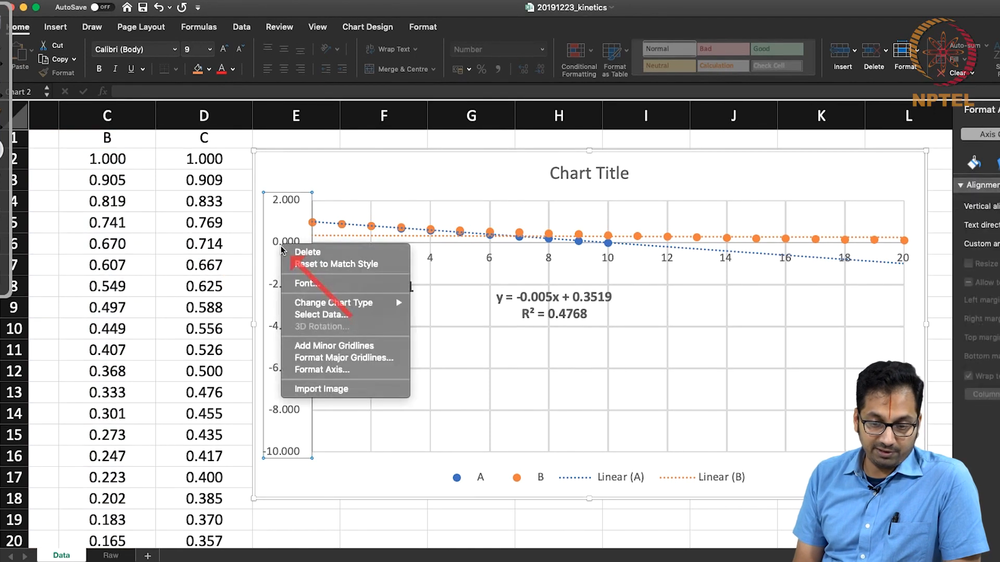
click(310, 370)
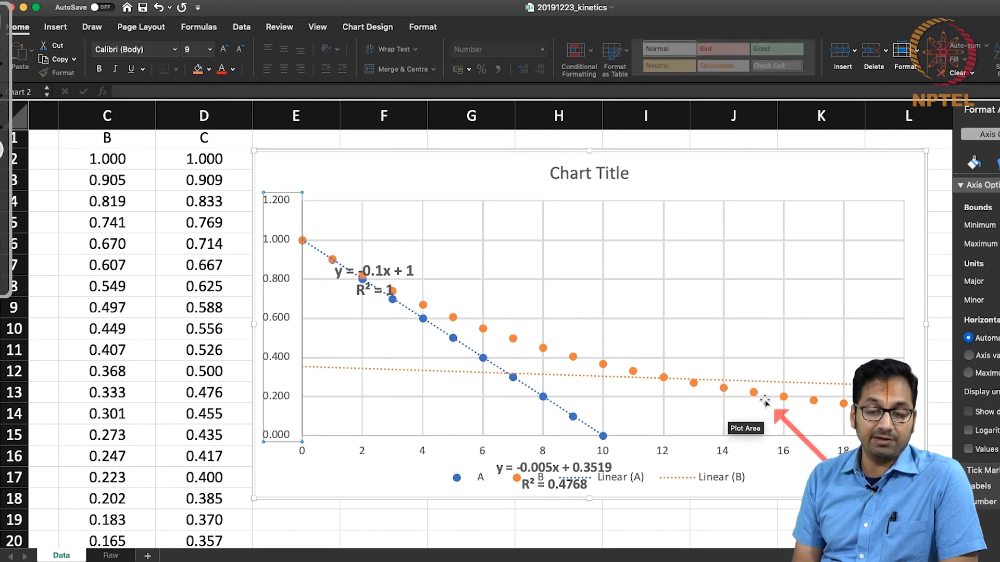
Step: Move the series B equation label above the right end of its trendline and the series A label below the start of its line
mouse_move(528, 475)
mouse_down()
mouse_move(526, 422)
mouse_move(503, 459)
mouse_move(523, 474)
mouse_up()
drag(582, 462, 861, 354)
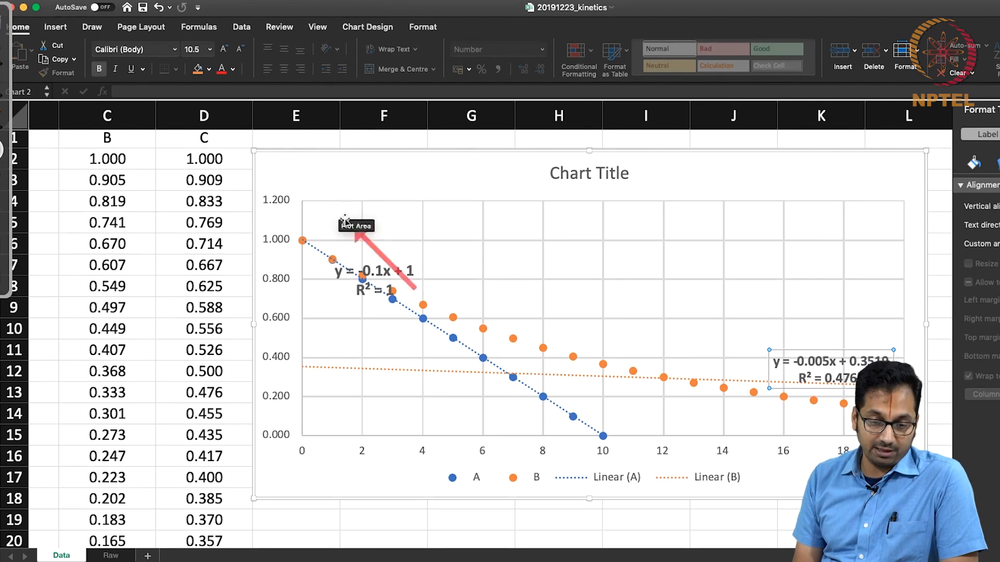
drag(380, 275, 359, 315)
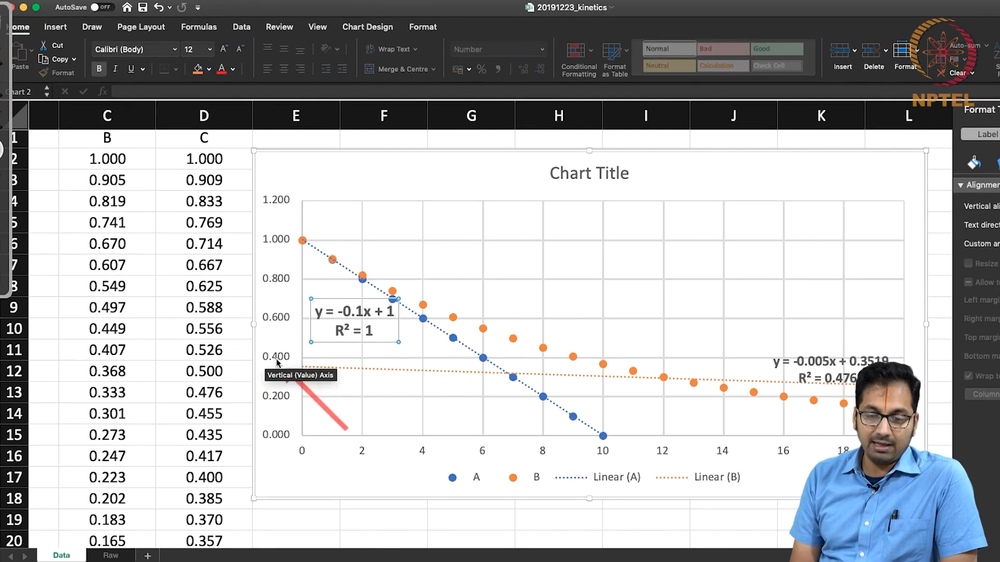
Step: Delete the scatter chart from the Data sheet
scroll(276, 358, left, 5)
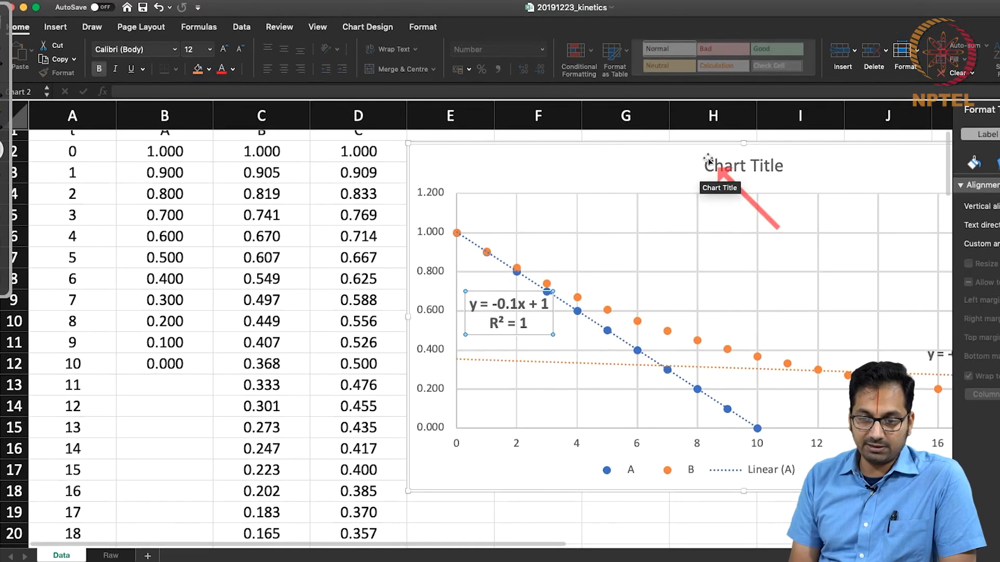
click(719, 146)
key(Delete)
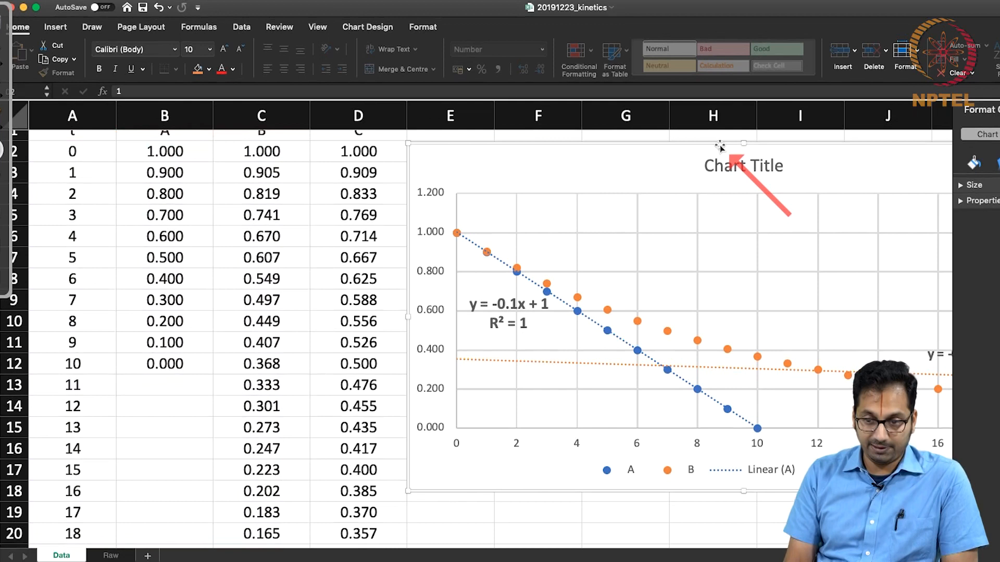
scroll(166, 151, up, 1)
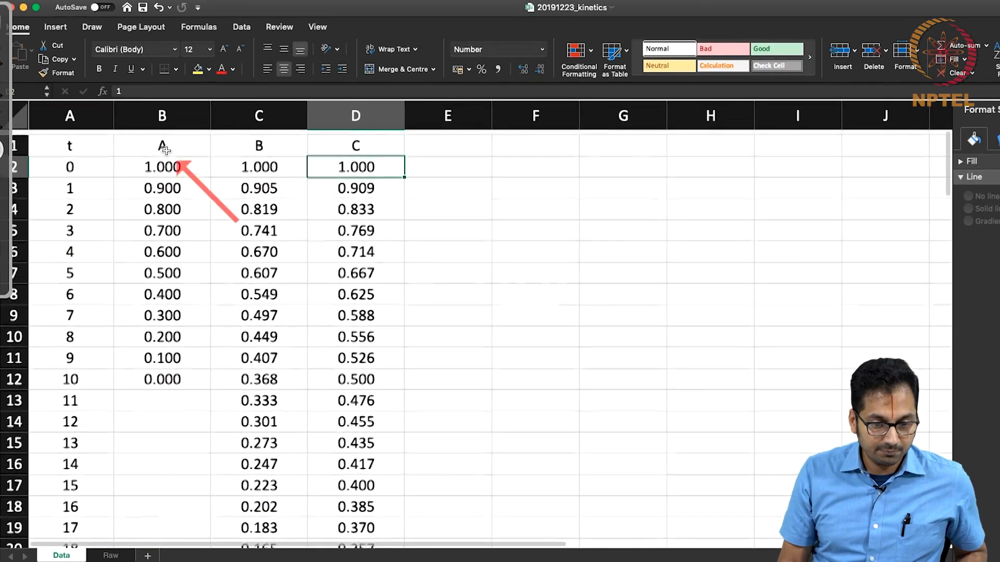
Step: Insert a scatter chart of A and B against t from cells A1:C8
drag(86, 142, 284, 291)
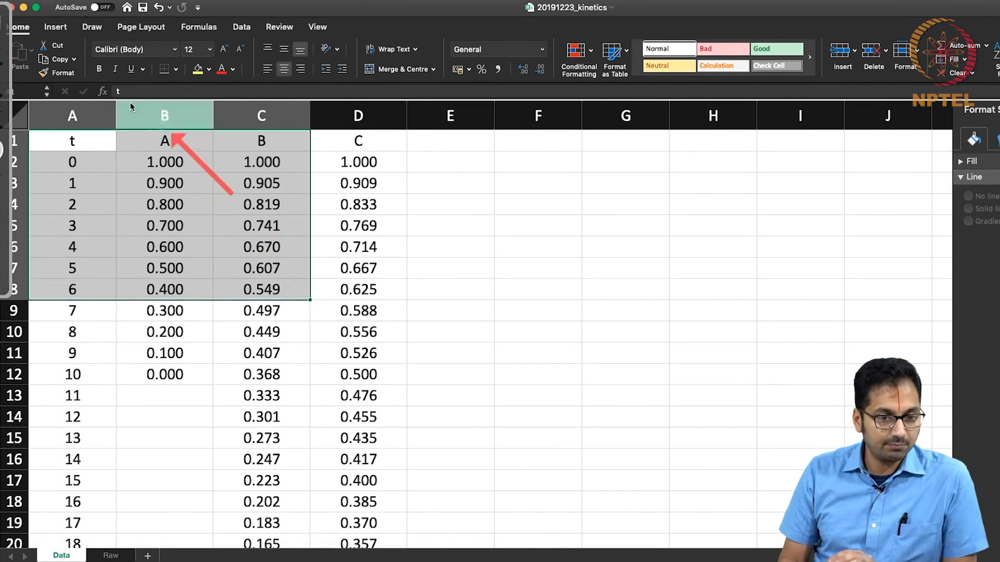
click(55, 26)
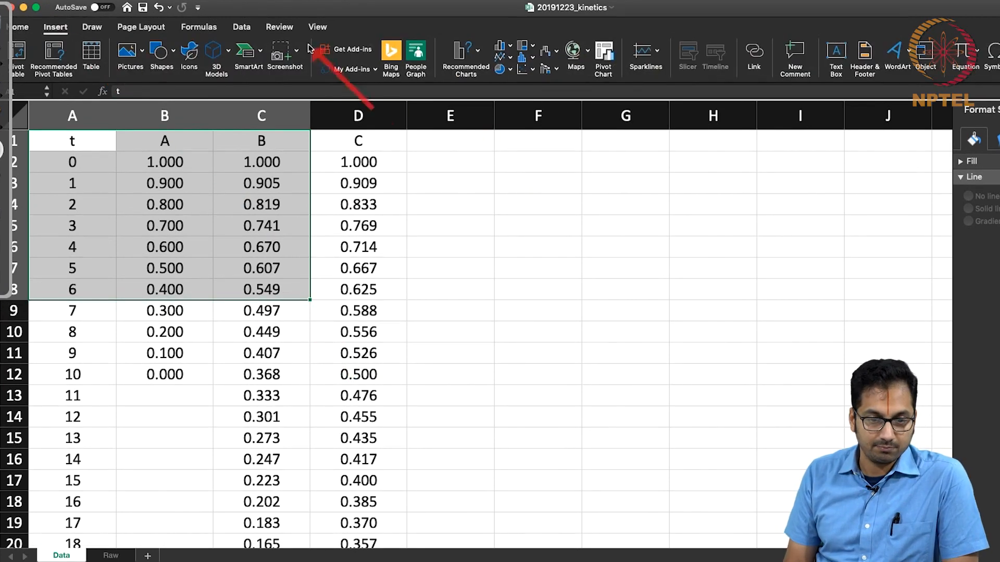
click(523, 69)
click(557, 125)
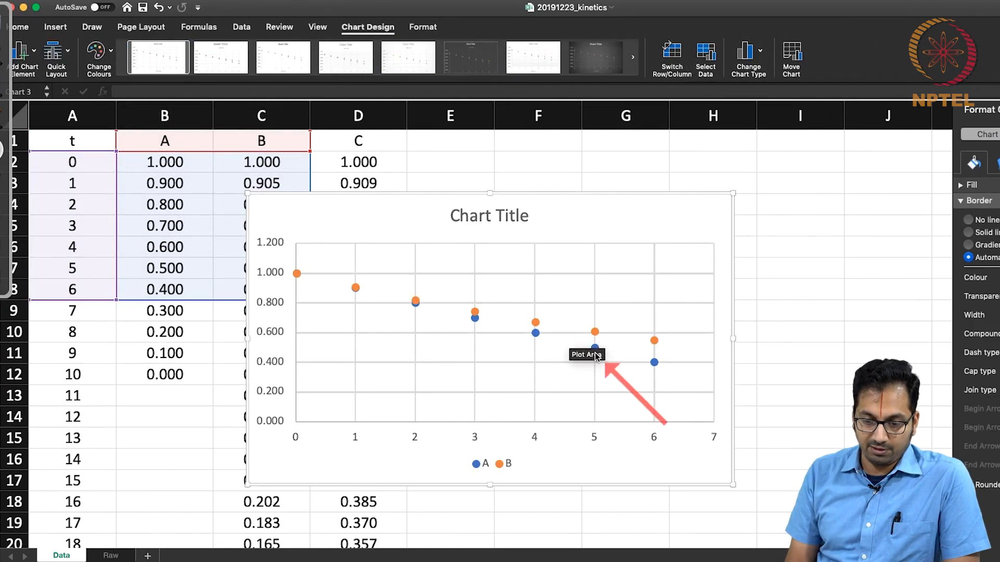
Step: Add a linear trendline with intercept 1, equation and R² to series A, and place its equation label below the line
right_click(654, 363)
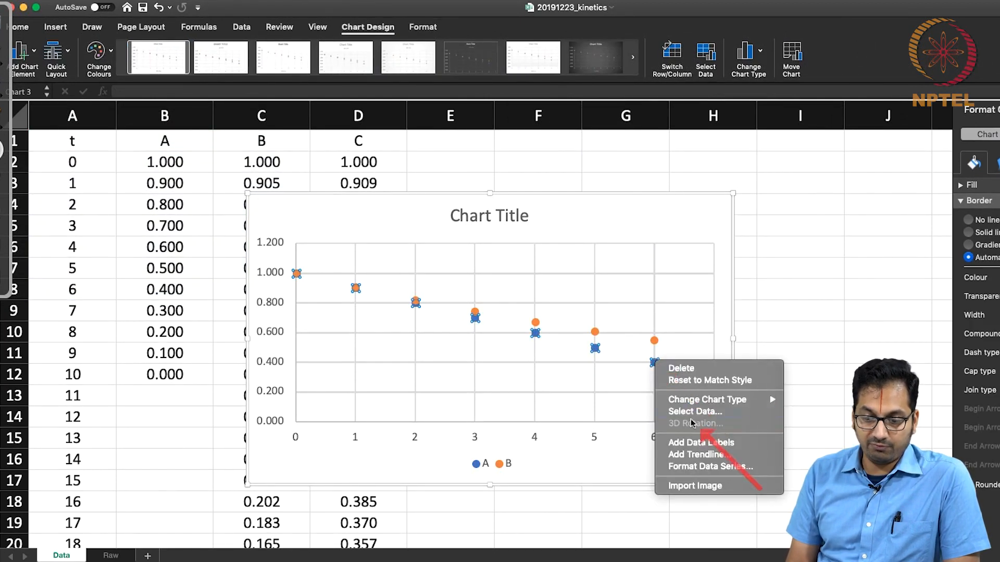
click(696, 454)
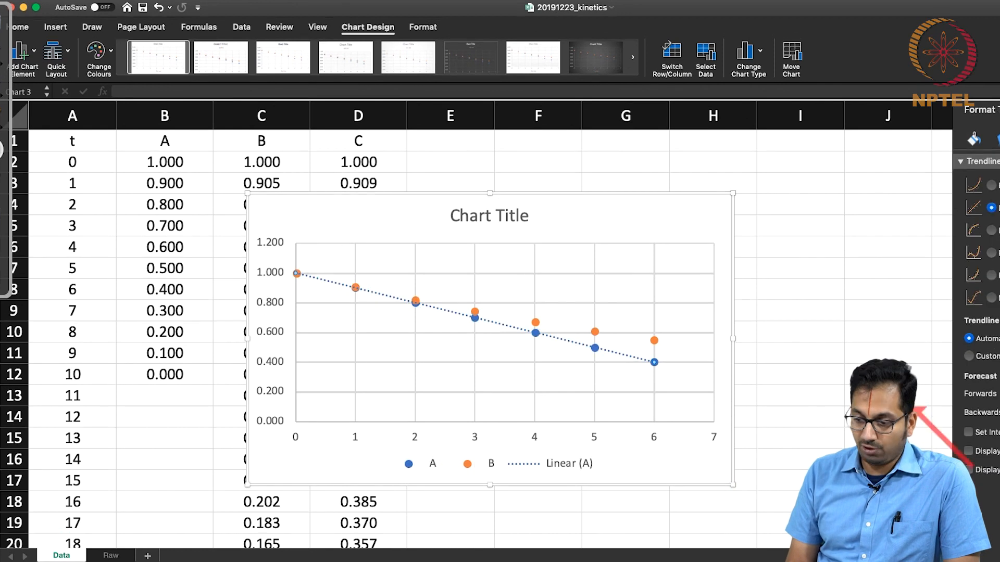
click(990, 471)
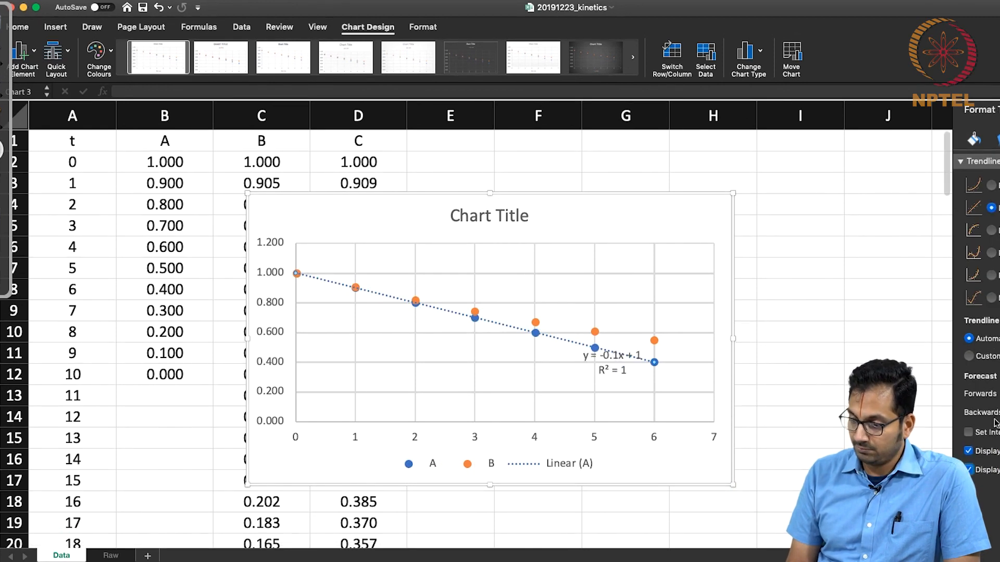
click(989, 434)
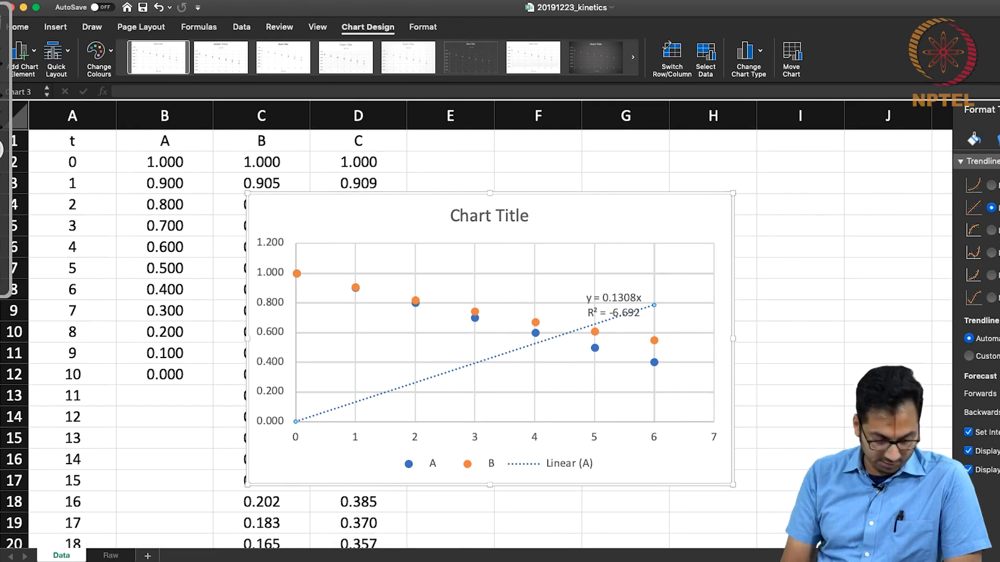
key(Return)
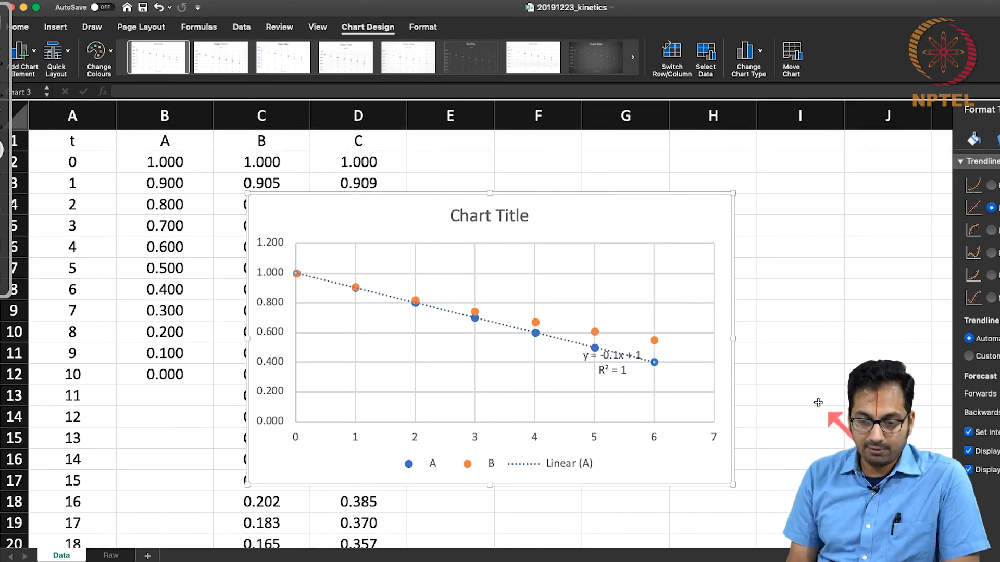
drag(603, 381, 437, 385)
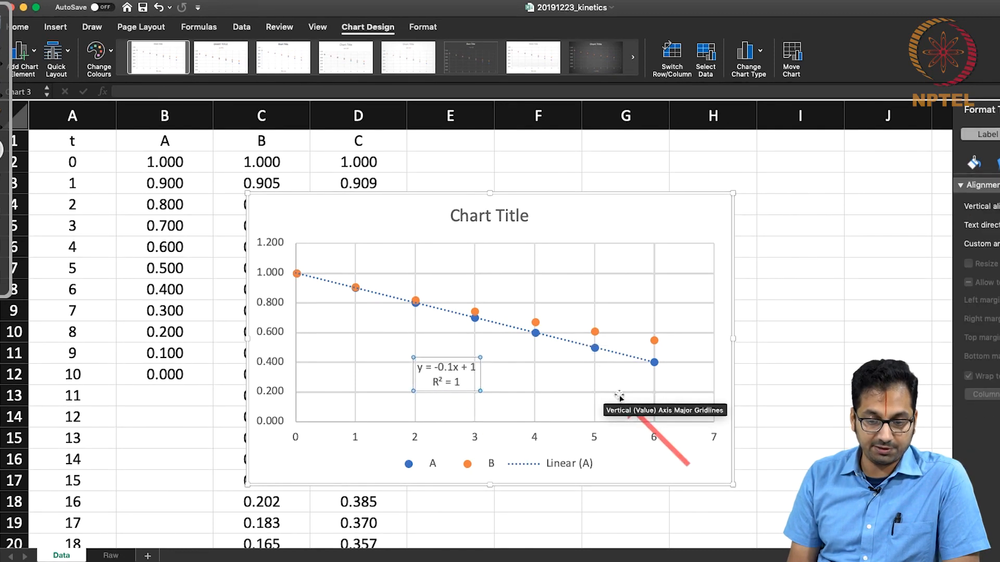
Step: Add a linear trendline with intercept 1, equation and R² to series B, and move its label above the line's end
right_click(473, 312)
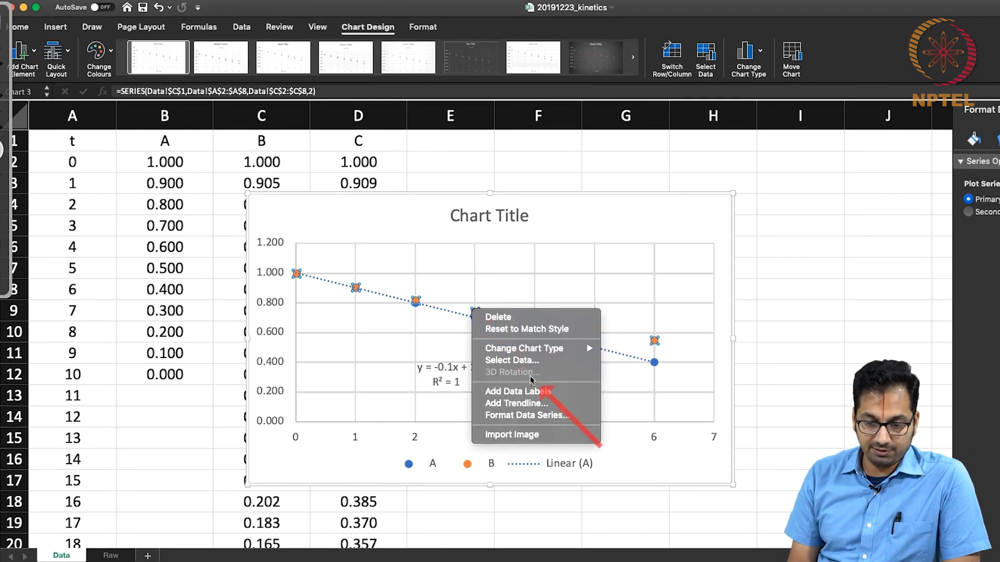
click(518, 404)
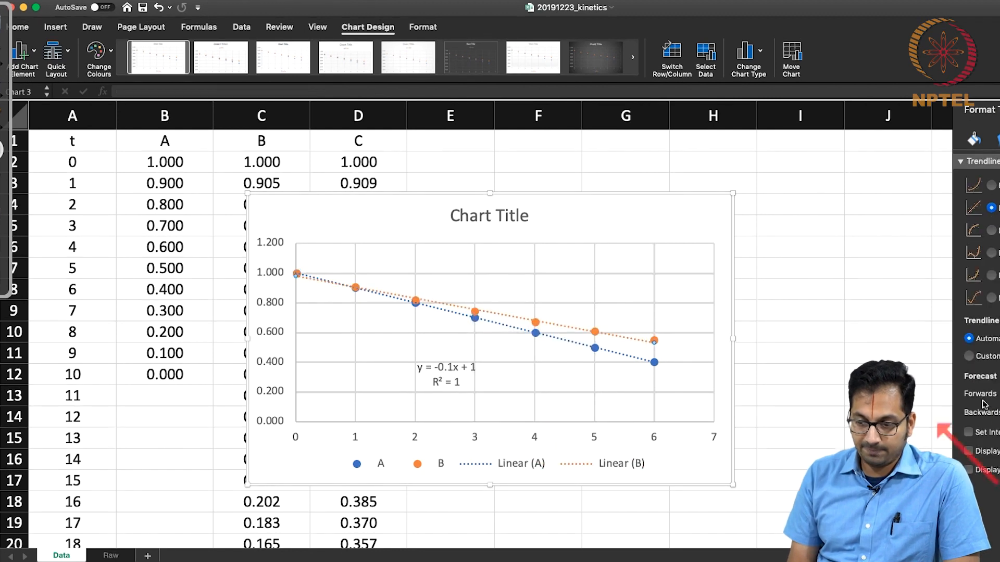
click(967, 451)
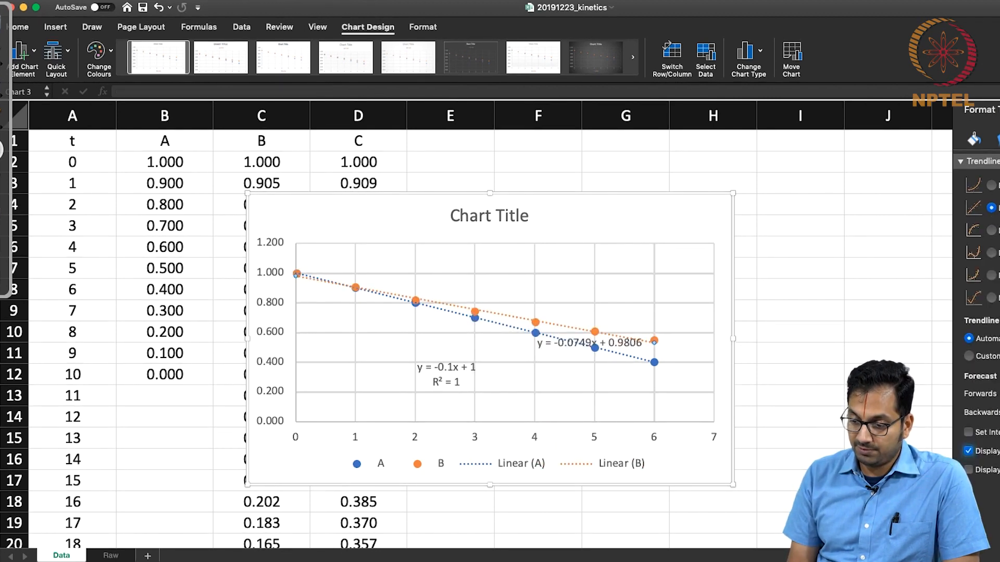
click(967, 470)
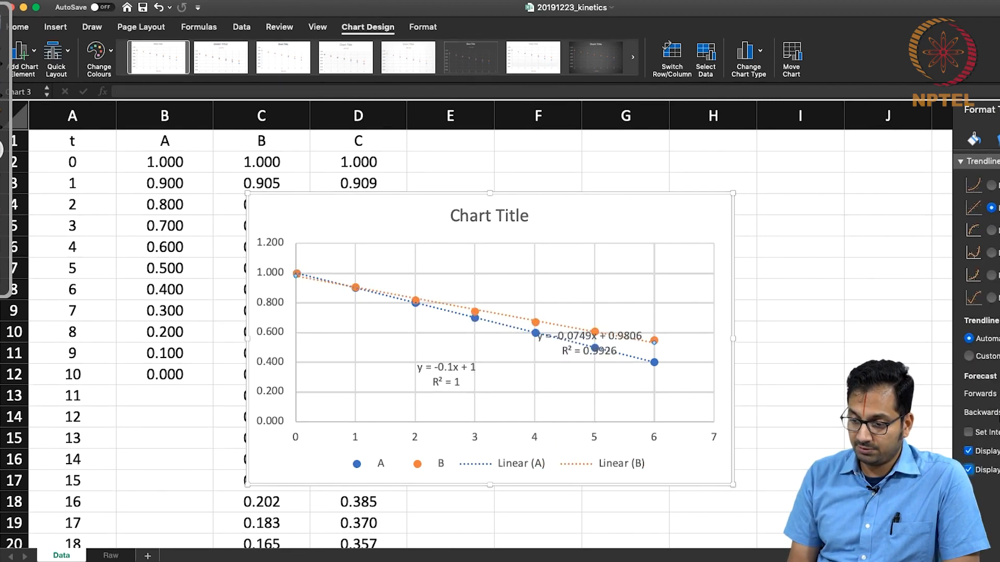
click(996, 439)
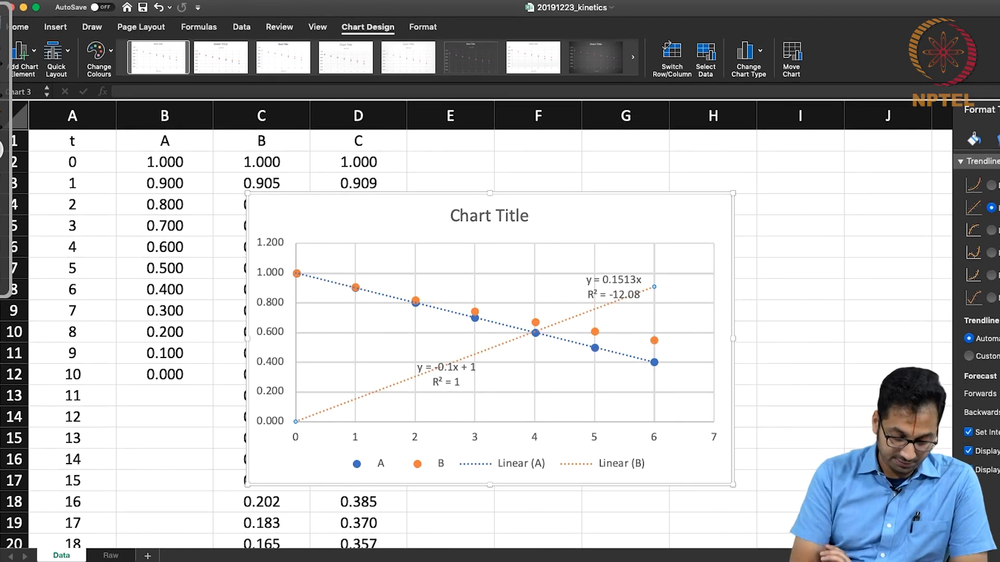
key(Return)
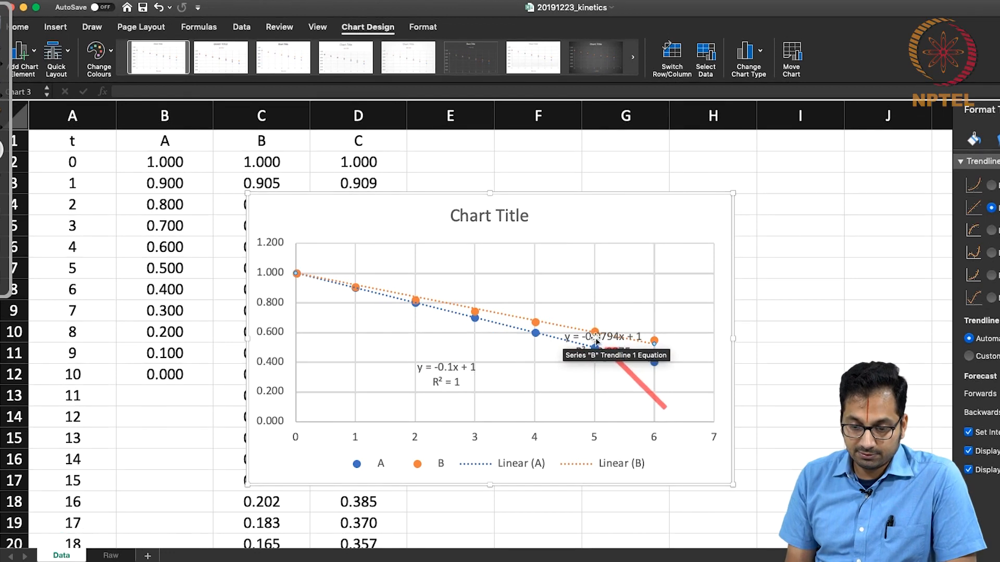
drag(603, 342, 621, 314)
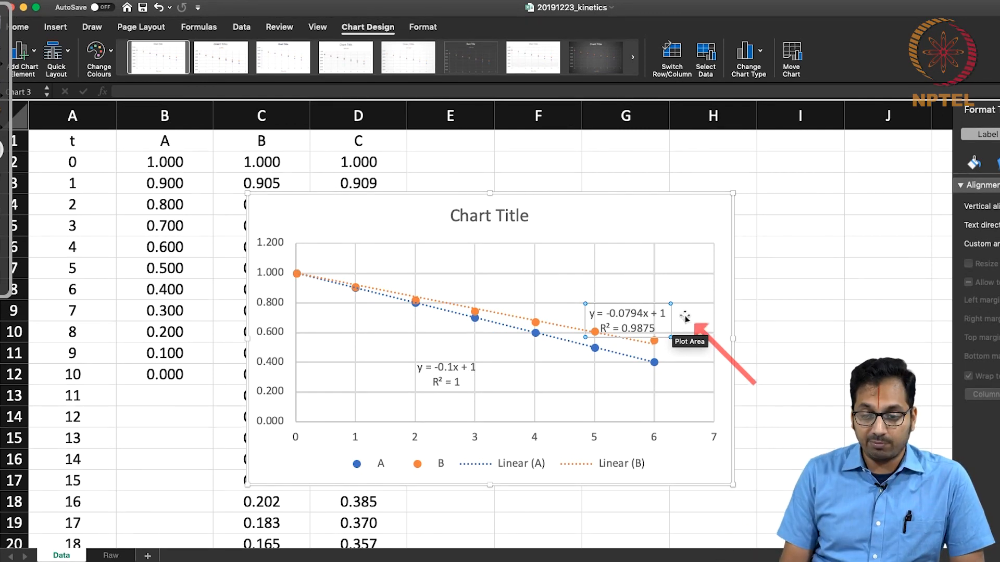
Step: Delete the scatter chart of A and B from the Data sheet
click(607, 195)
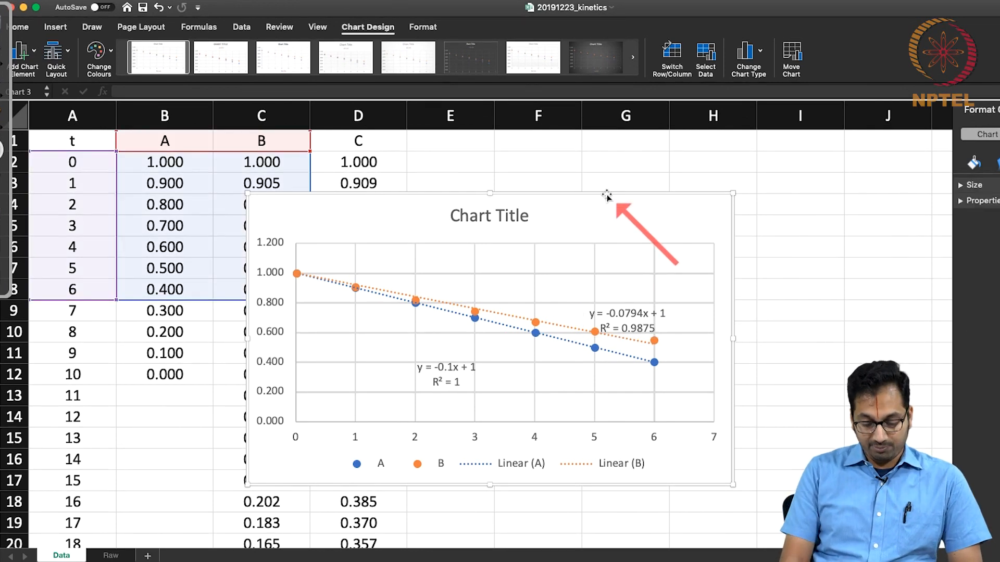
key(Escape)
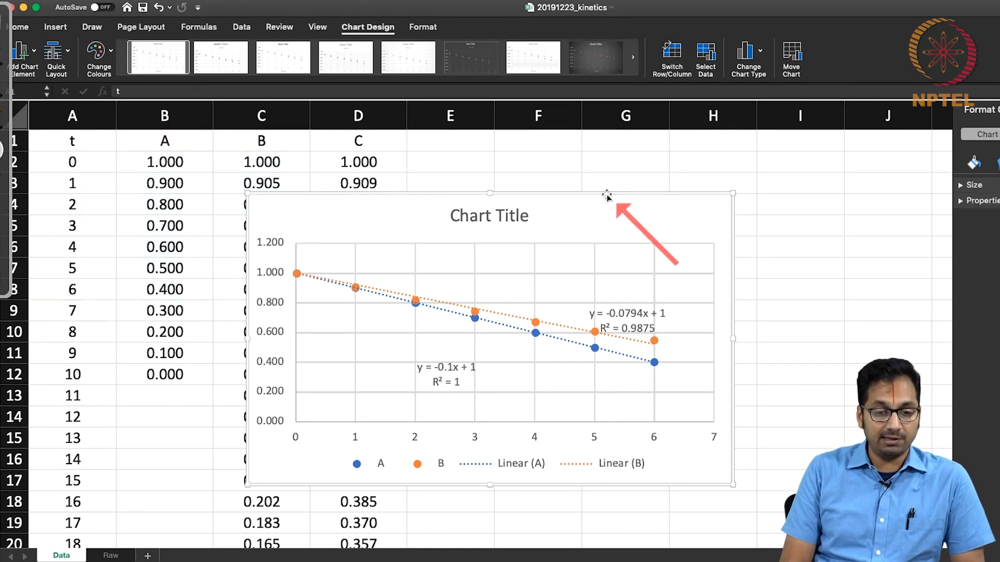
key(Delete)
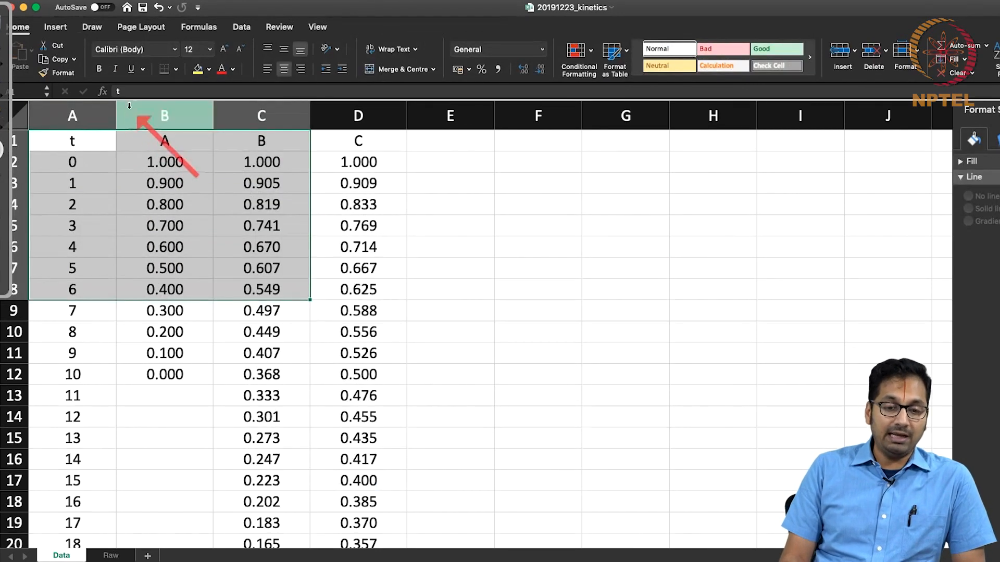
Step: Insert a scatter chart of B against t from the whole columns A and C, and place it beside the data
click(143, 106)
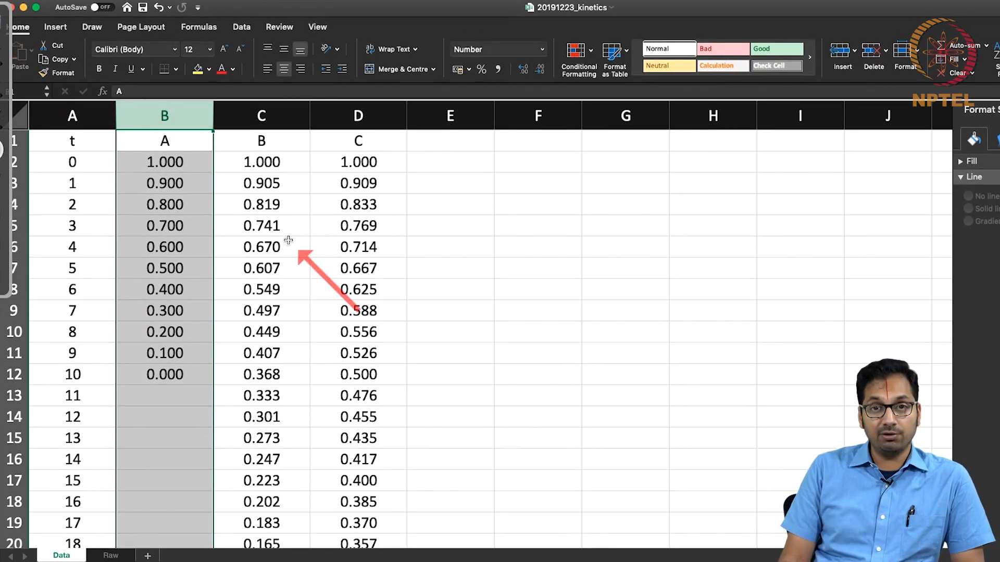
click(92, 115)
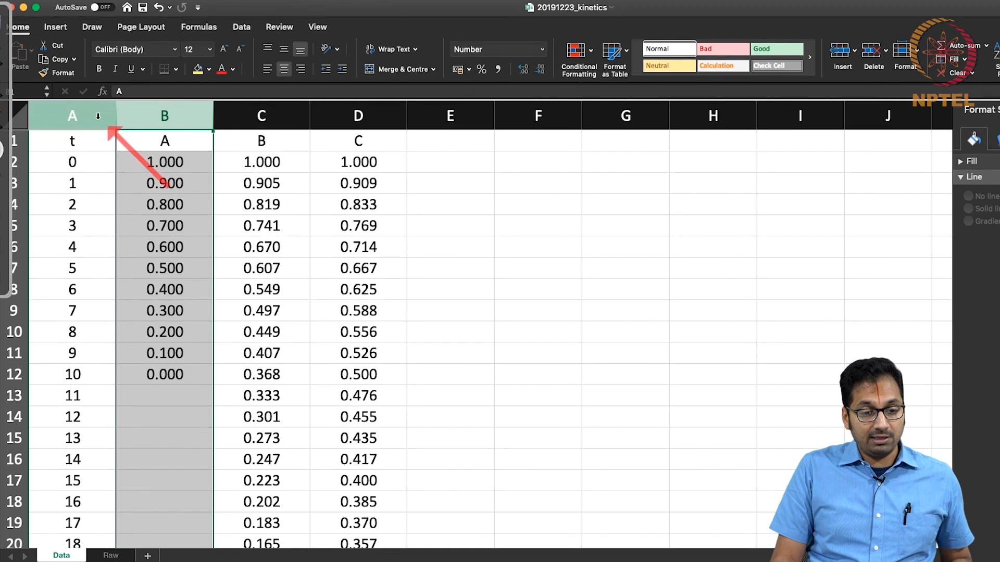
super+click(264, 114)
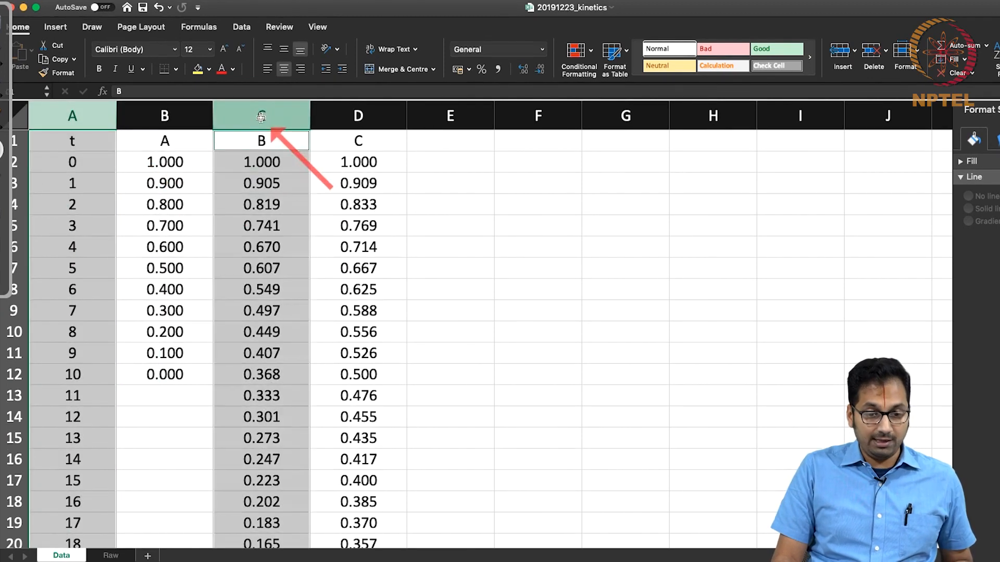
click(56, 27)
click(526, 68)
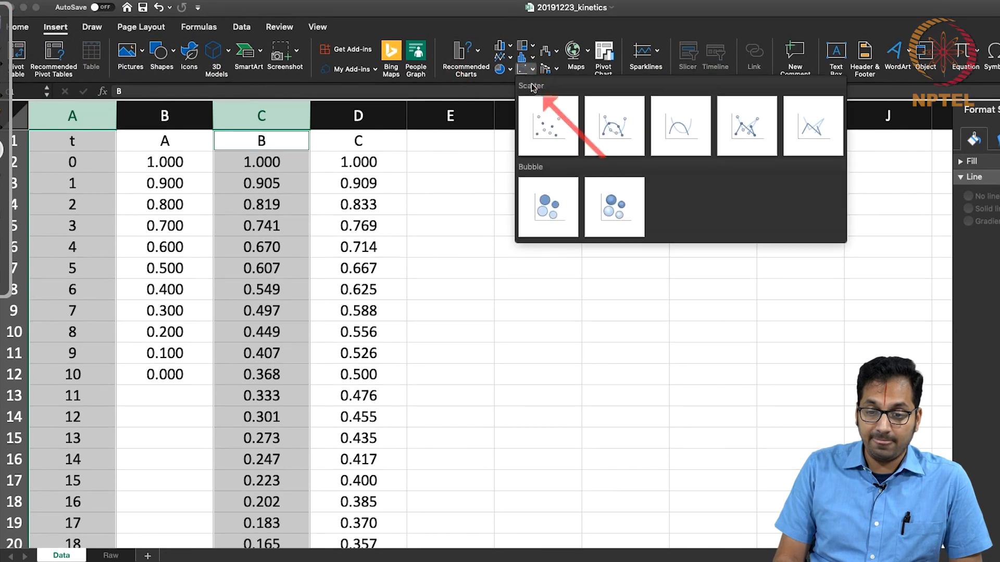
click(546, 125)
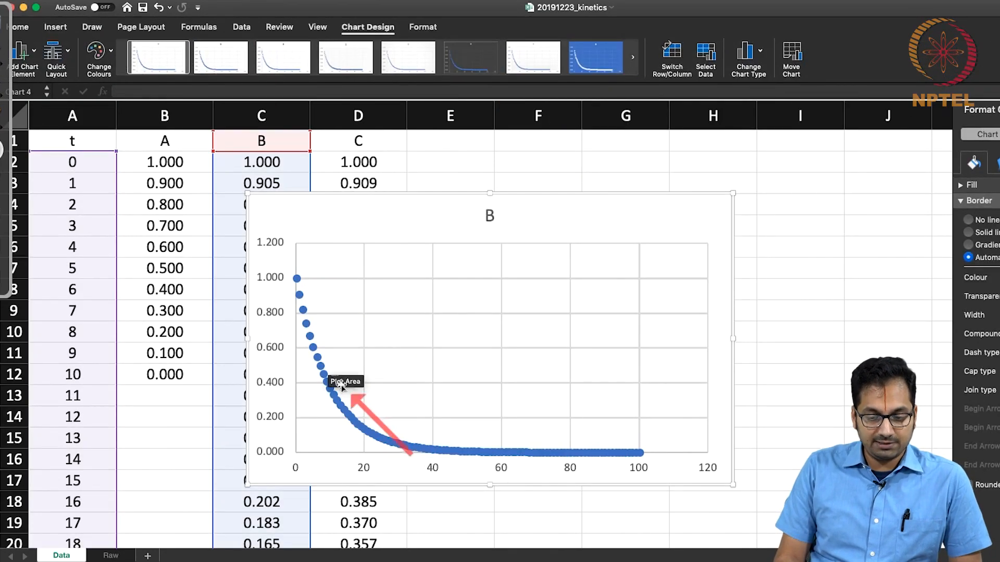
drag(598, 195, 809, 192)
Step: Examine how the B concentrations in column C change with time down the sheet
scroll(236, 362, down, 10)
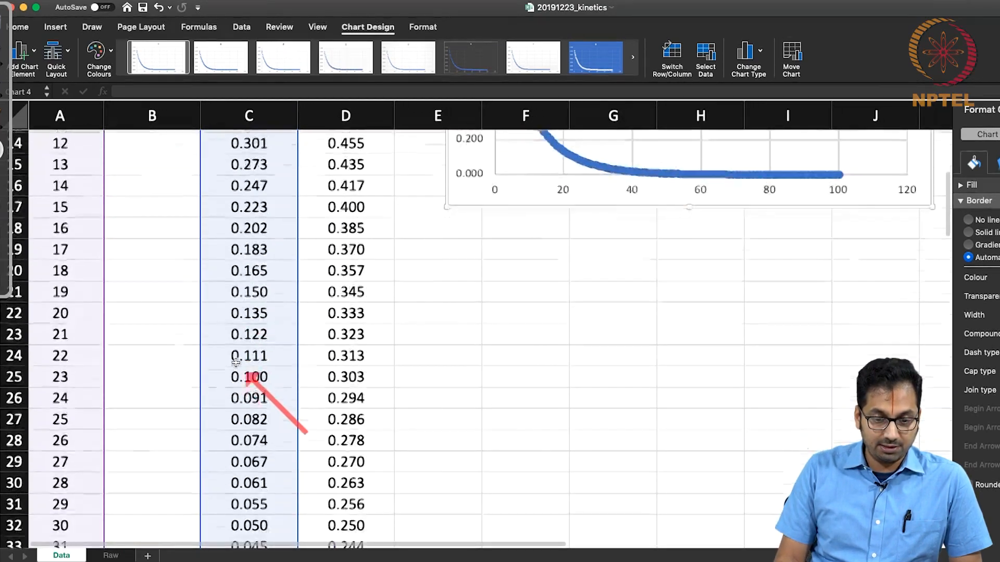
scroll(235, 363, up, 10)
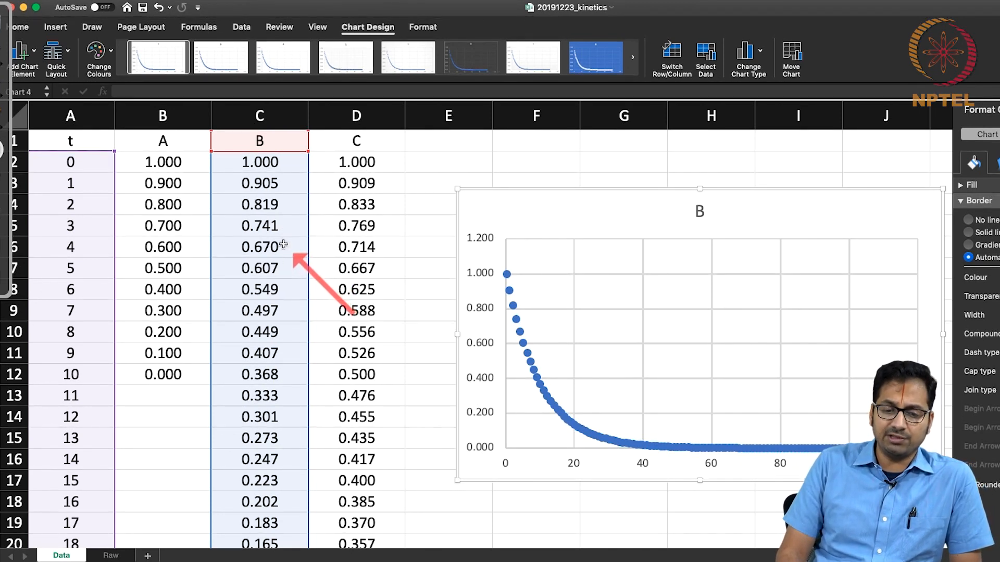
scroll(285, 267, down, 5)
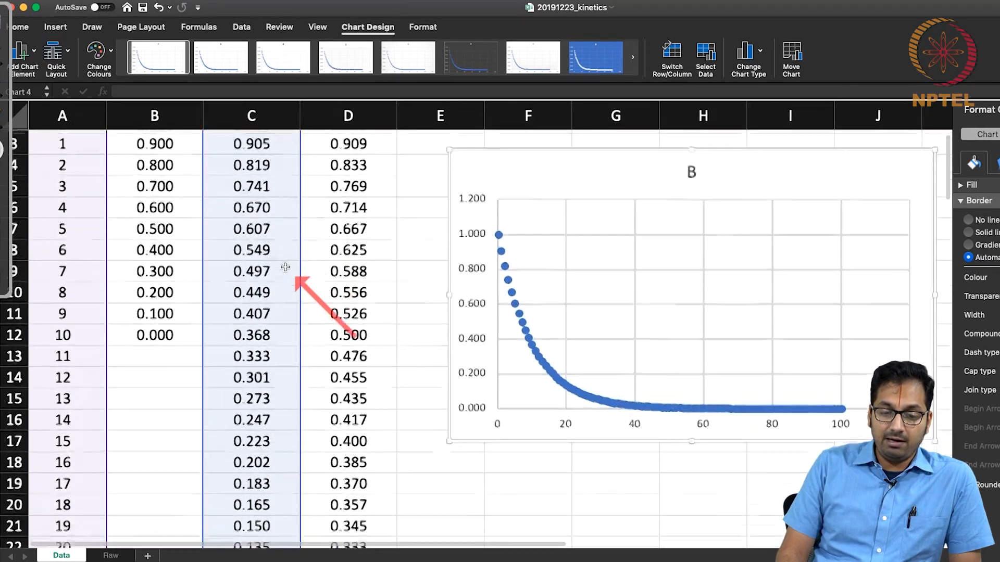
scroll(285, 265, down, 1)
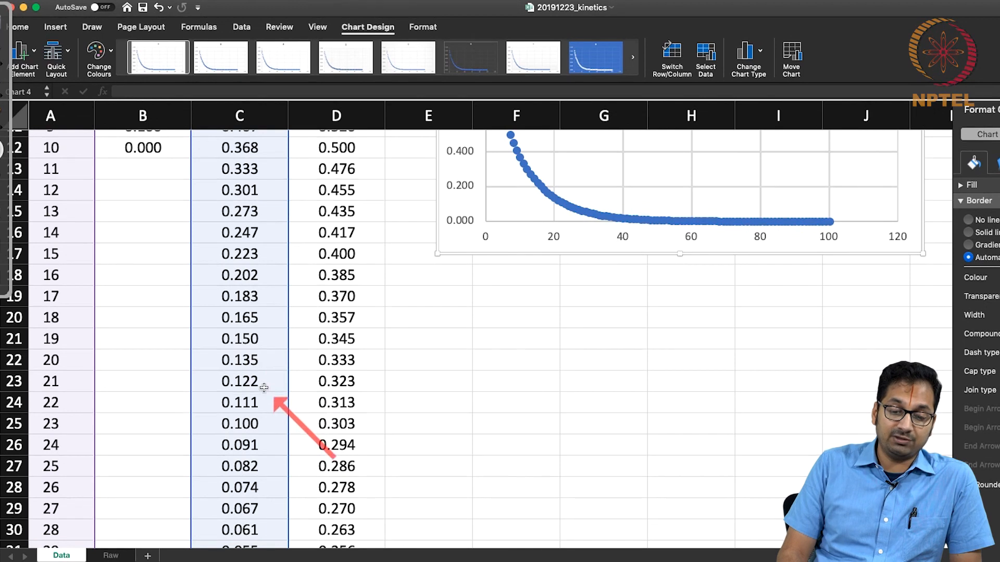
scroll(260, 375, down, 7)
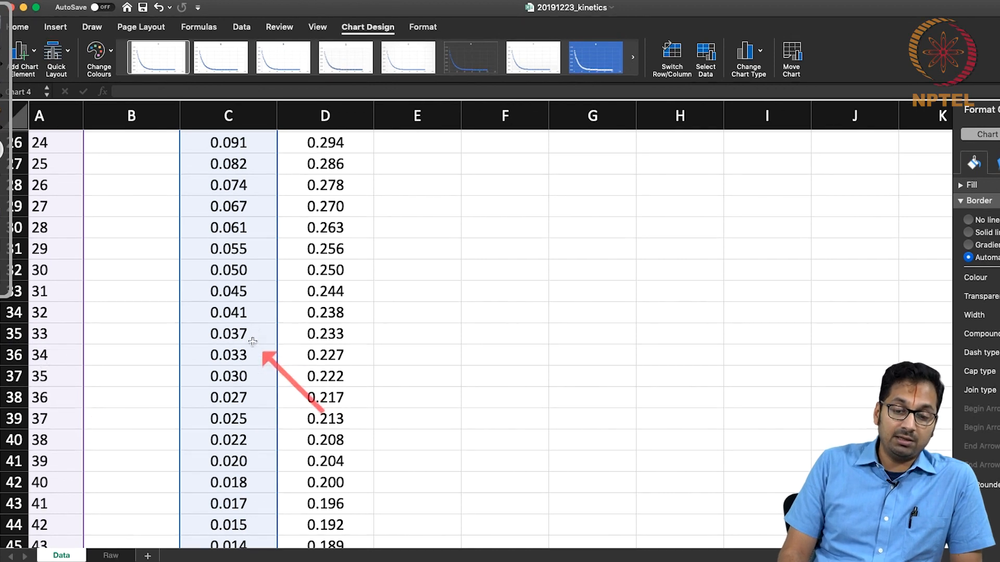
scroll(260, 360, down, 5)
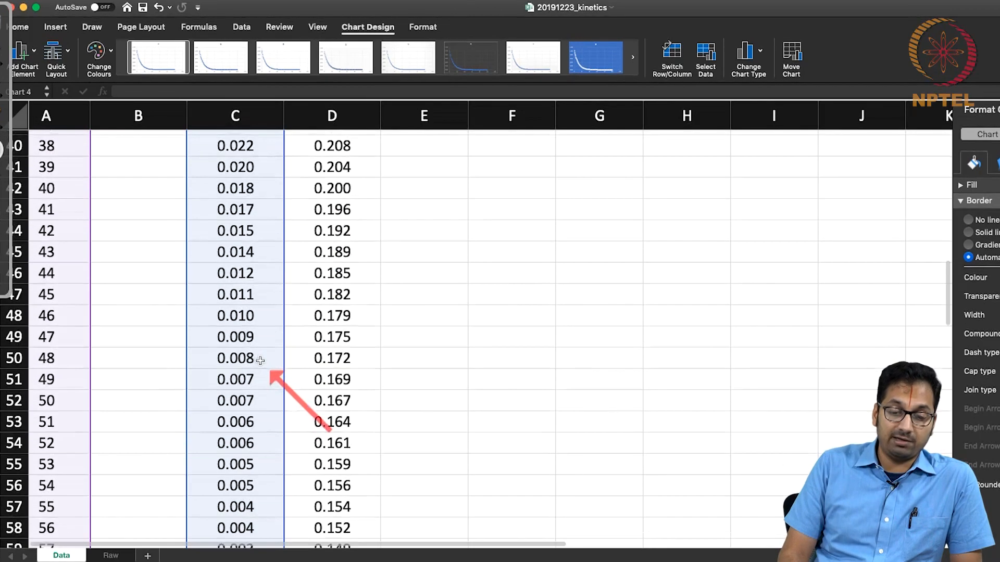
scroll(253, 392, up, 2)
scroll(255, 396, up, 12)
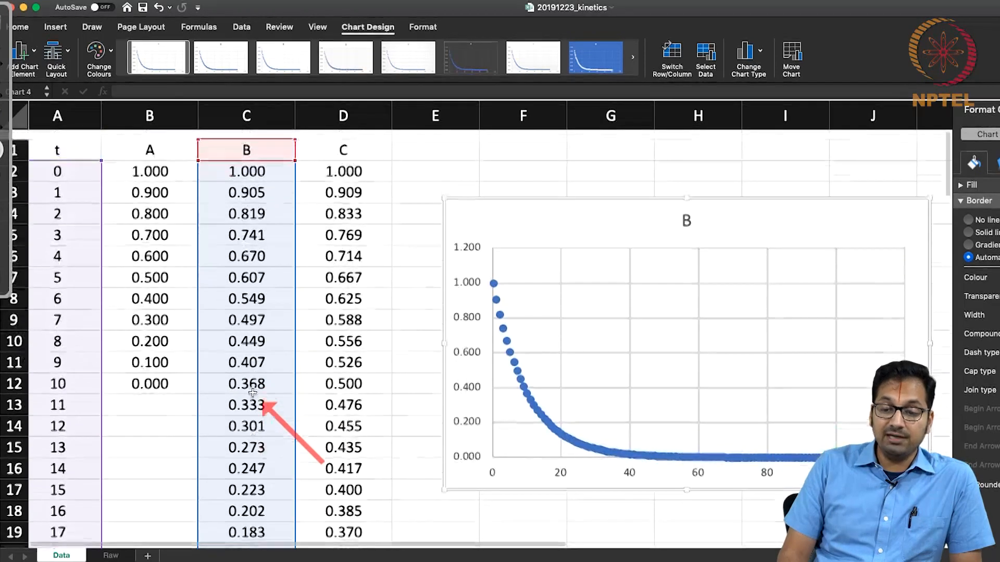
Step: Add a linear trendline to series B with its equation and R², and move the equation label beside the chart title
click(513, 352)
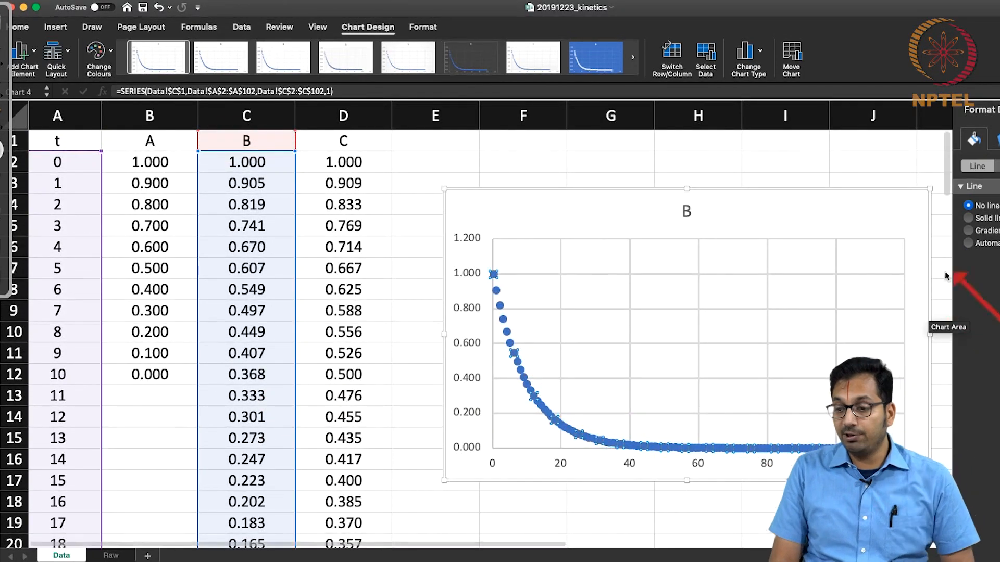
right_click(515, 348)
click(586, 446)
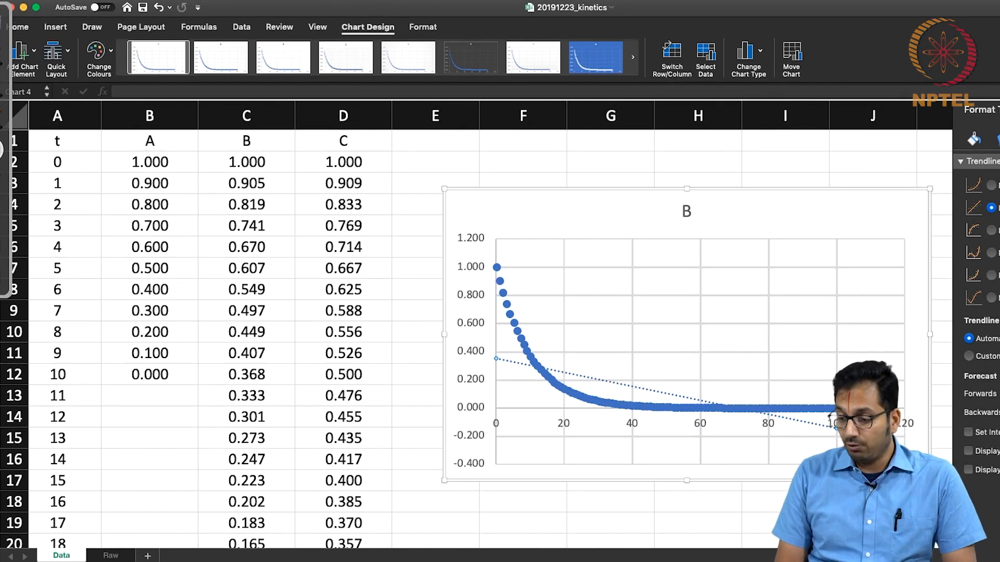
click(968, 470)
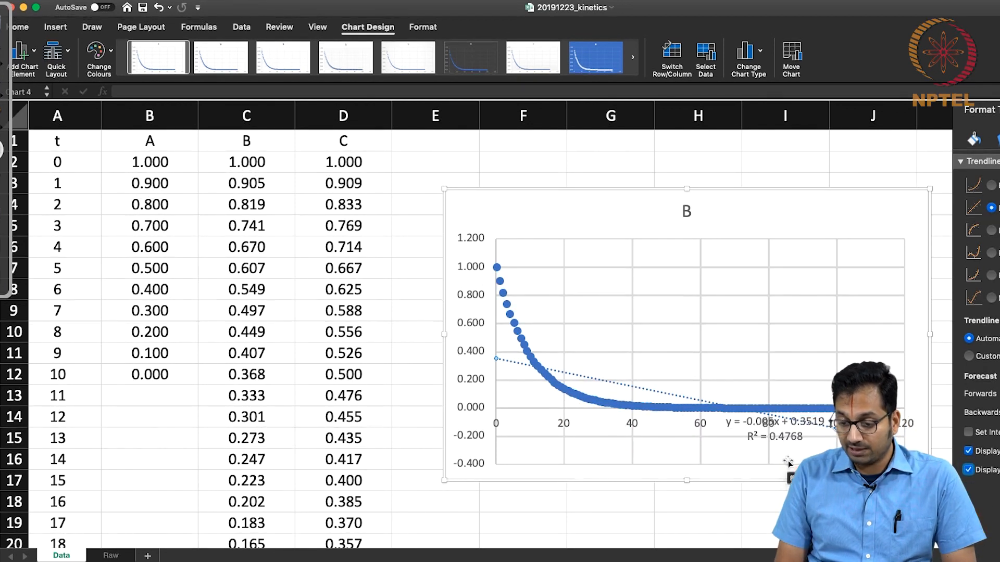
drag(779, 430, 774, 226)
Step: Make the trendline equation label bold at font size 12 and shift it clear of the chart title
click(21, 27)
click(99, 68)
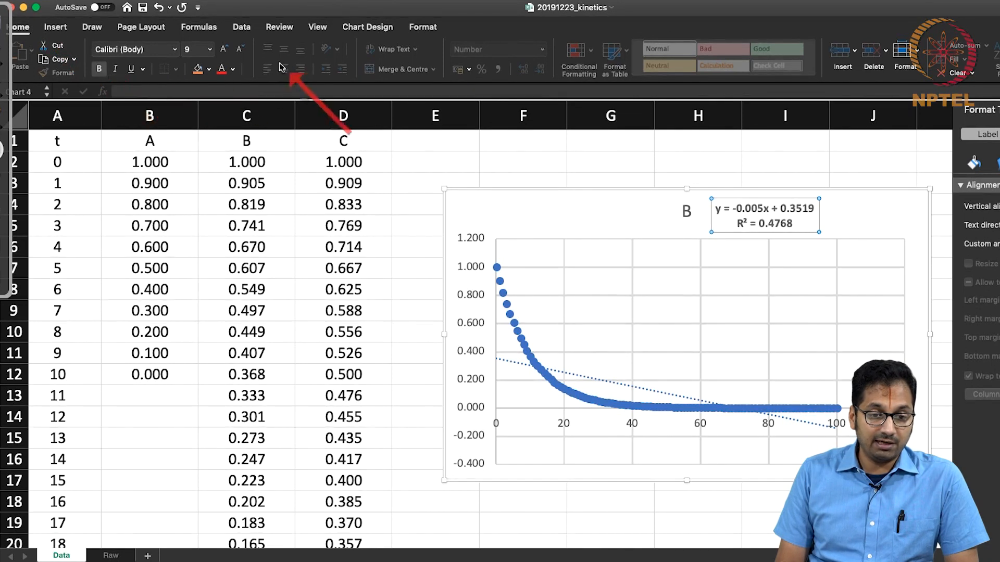
click(225, 50)
click(225, 50)
click(225, 50)
click(225, 50)
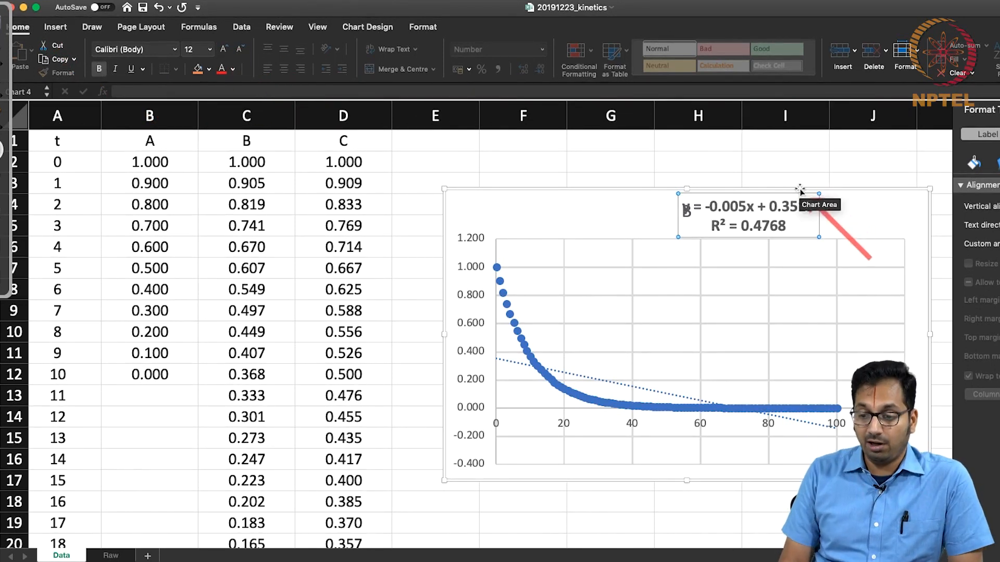
drag(800, 193, 858, 200)
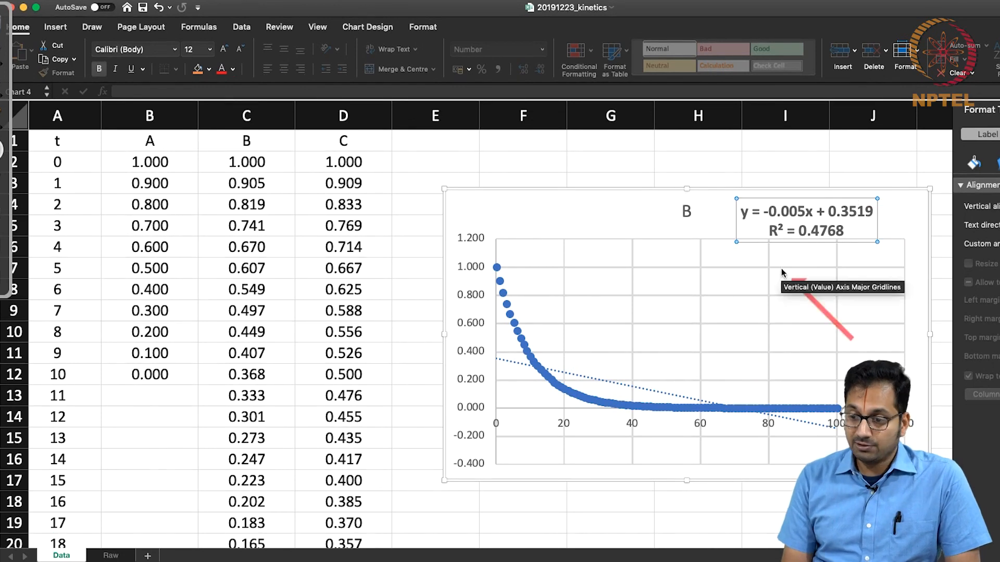
Step: Change the trendline of series B from linear to exponential
click(627, 387)
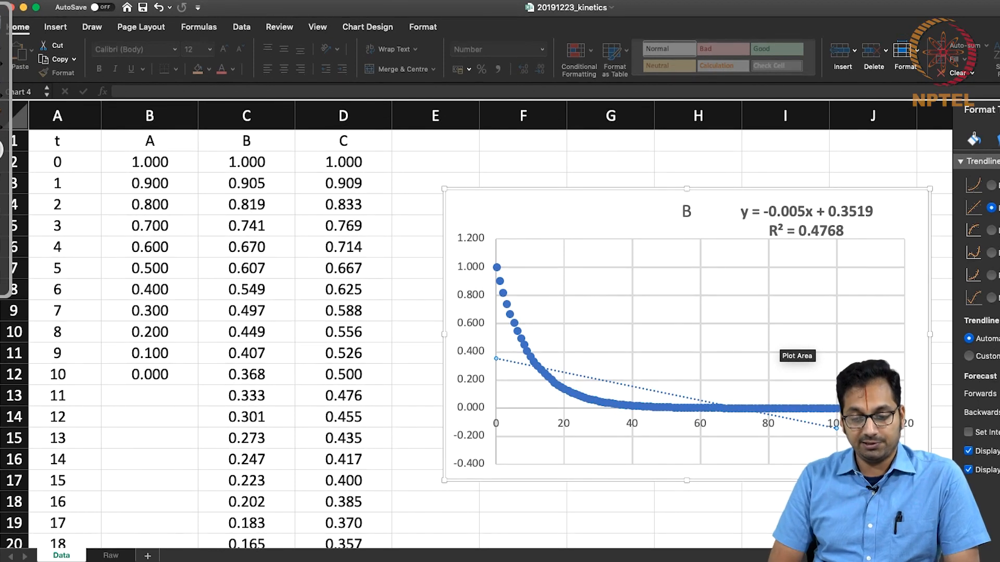
click(990, 186)
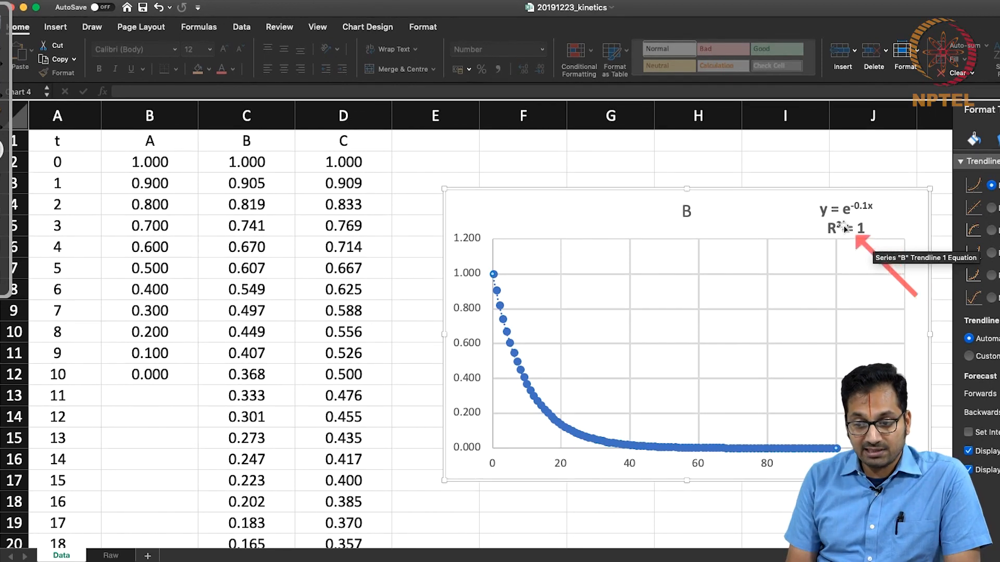
drag(194, 164, 346, 162)
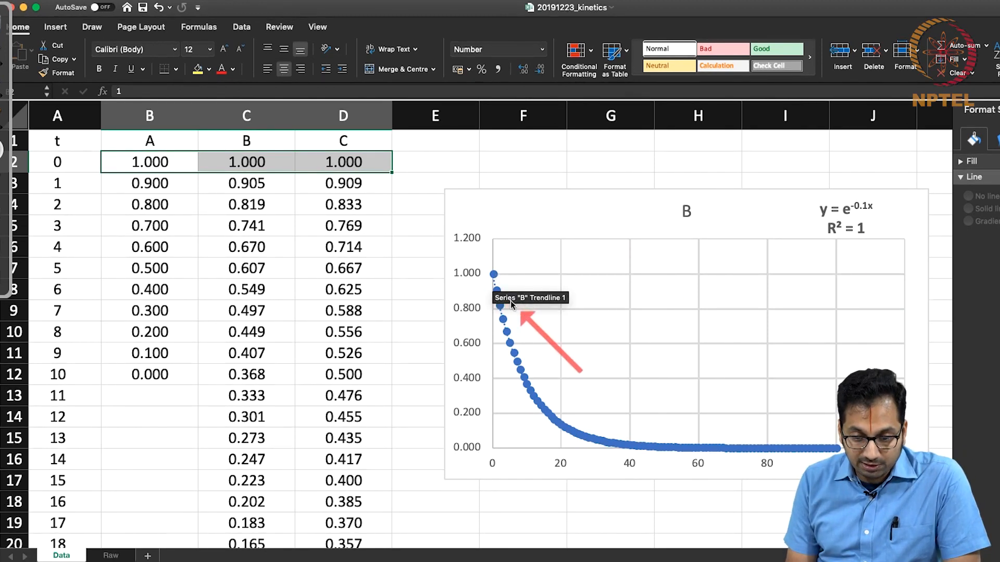
Step: Move and enlarge the B chart, and set its horizontal axis maximum to 20
drag(575, 189, 484, 213)
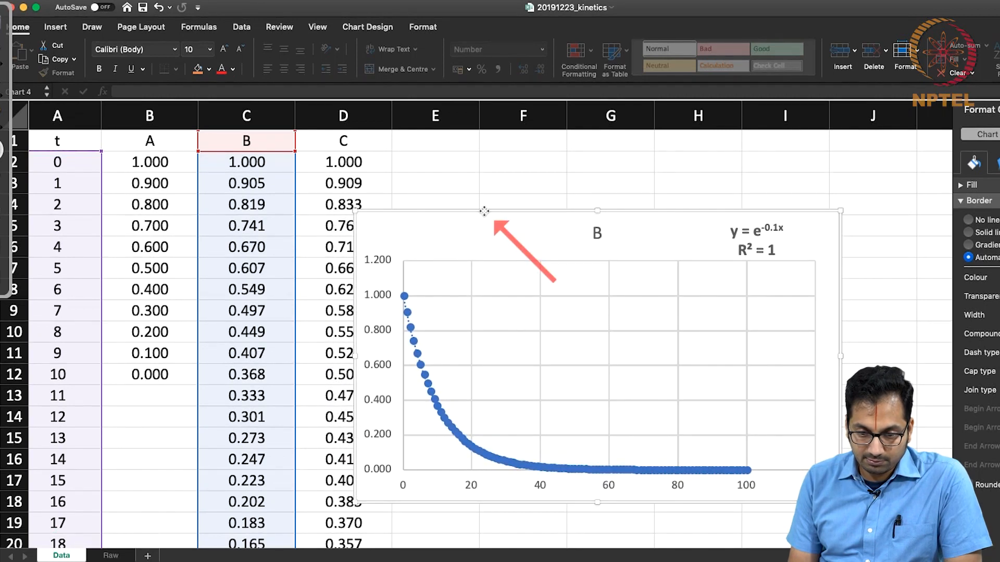
drag(840, 502, 891, 510)
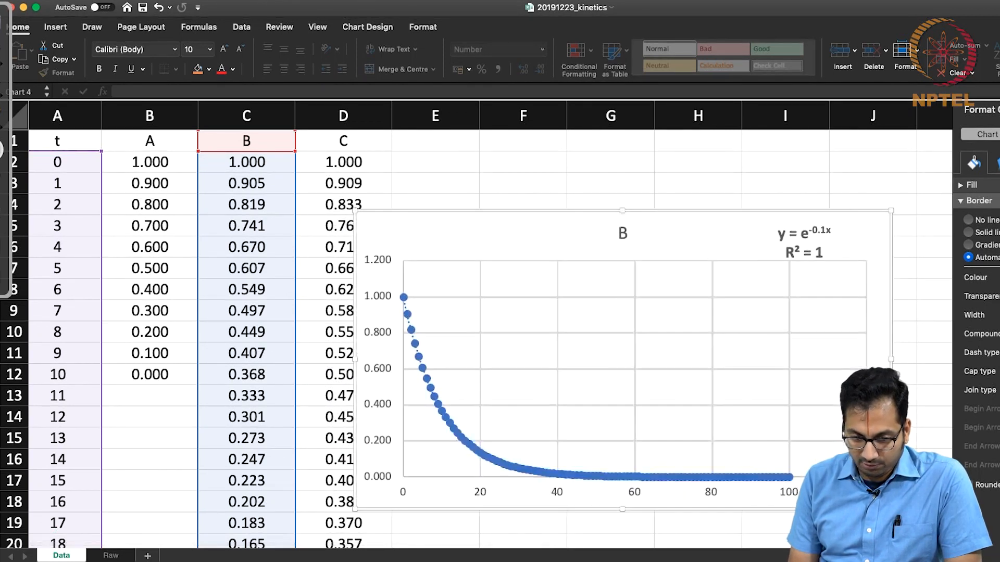
right_click(479, 489)
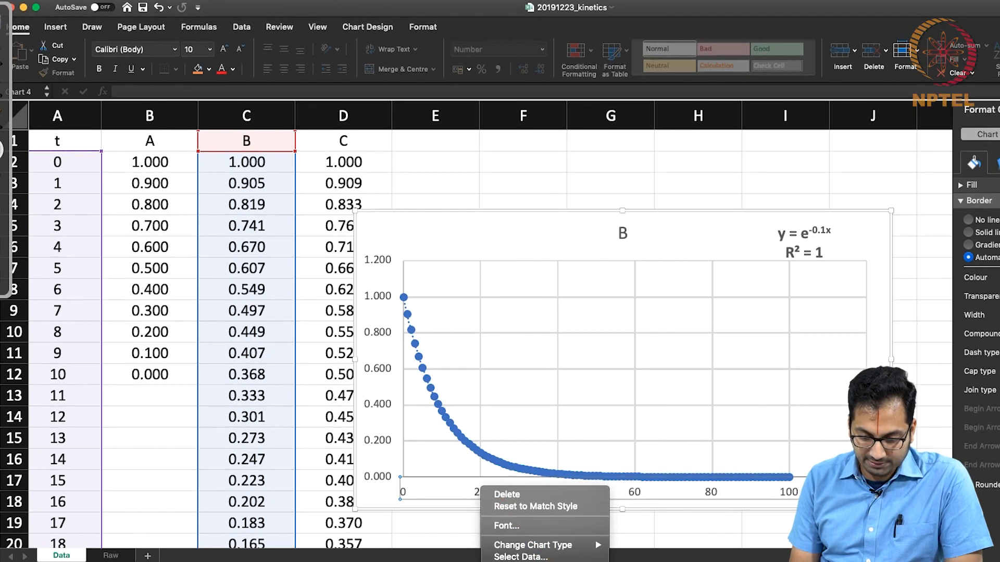
click(526, 561)
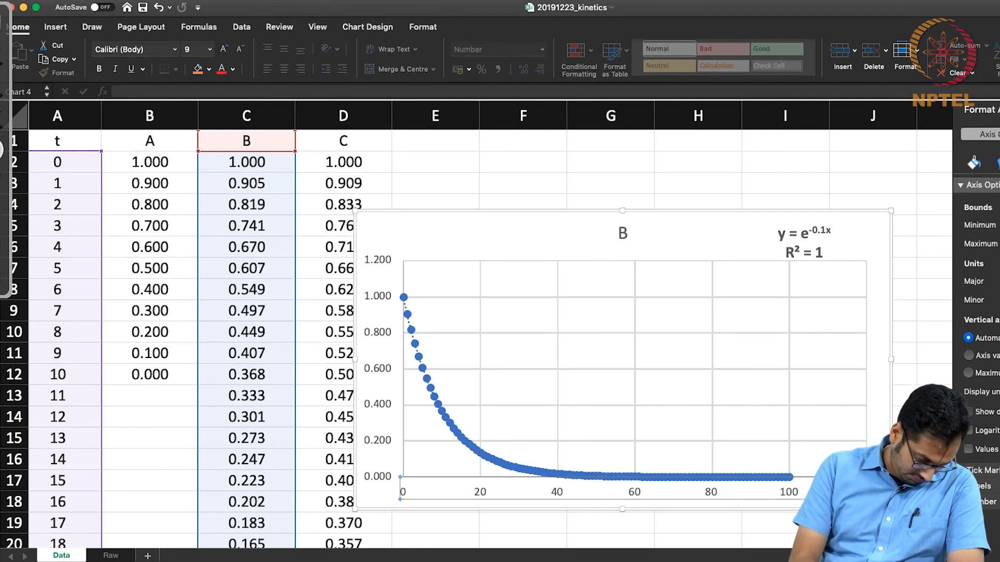
key(Return)
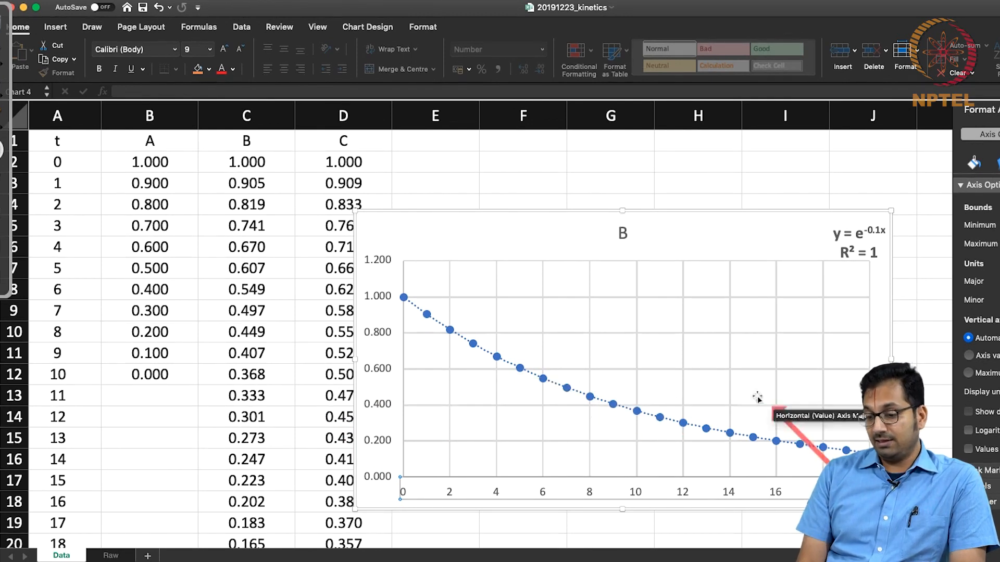
right_click(494, 359)
key(Escape)
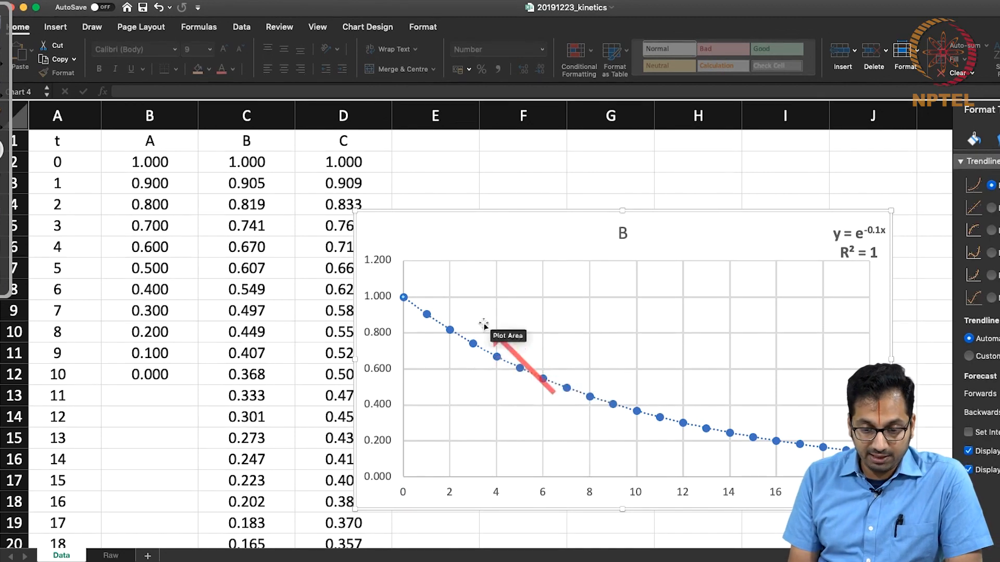
Step: Move the B chart clear of the data columns and delete it from the sheet
click(443, 180)
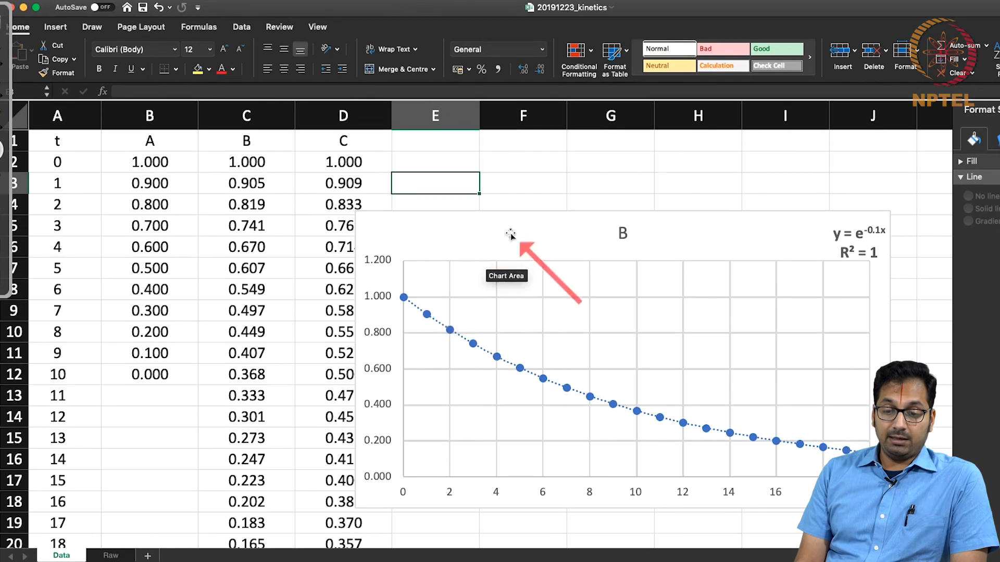
click(521, 218)
drag(521, 218, 579, 199)
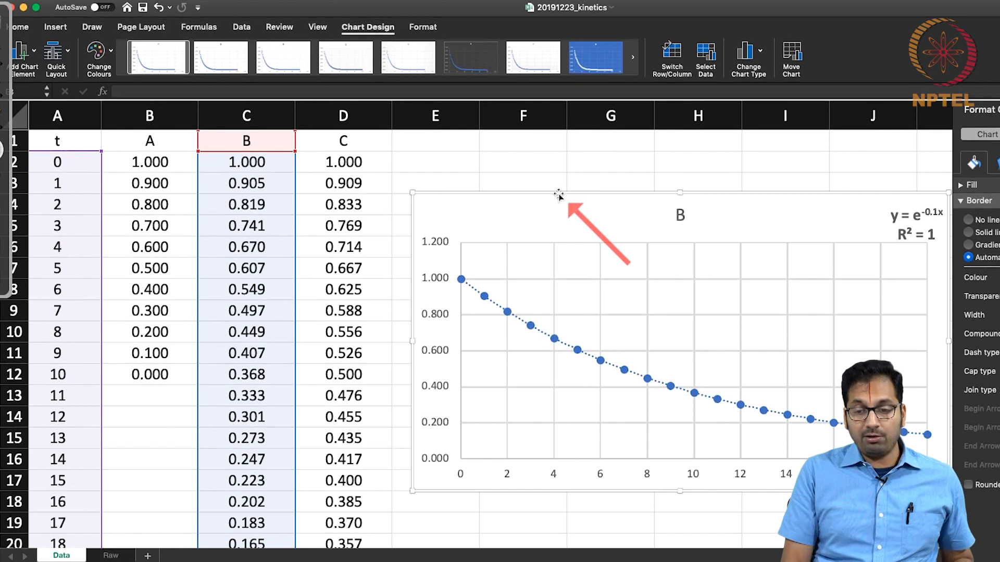
key(Delete)
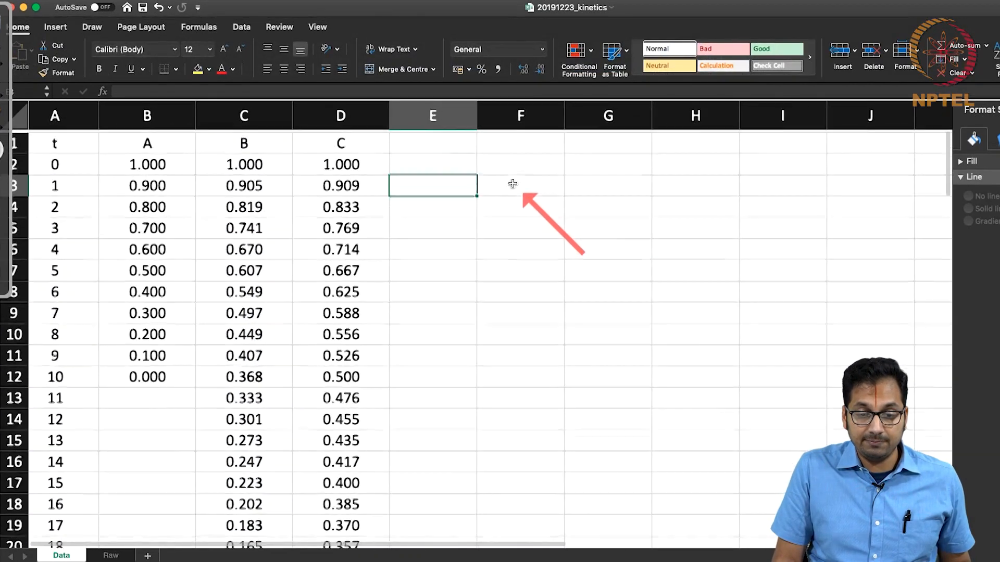
Step: Enter the formula =LN(C2) in cell F2 to calculate the natural logarithm of the first B concentration
click(516, 158)
text(=)
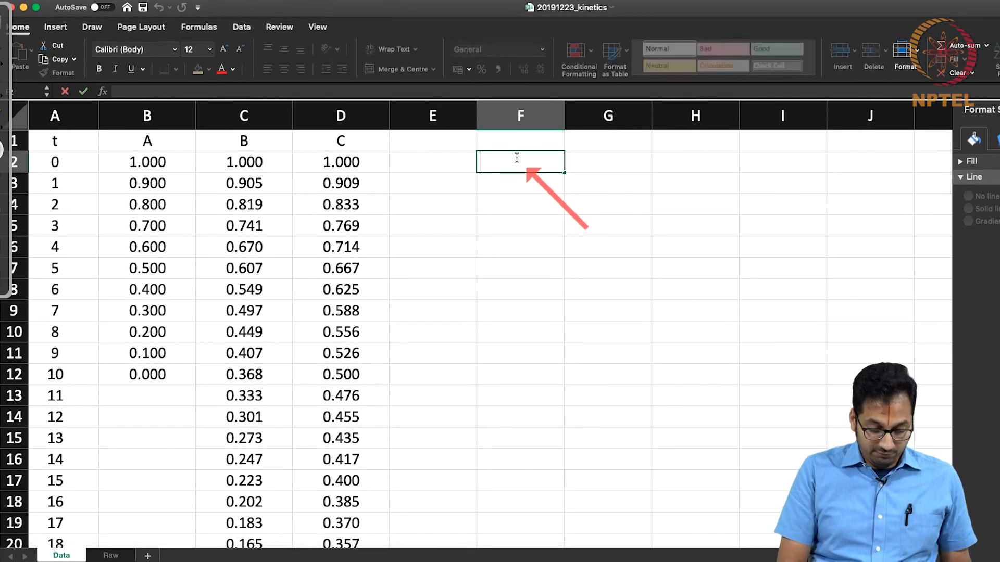
text(ln)
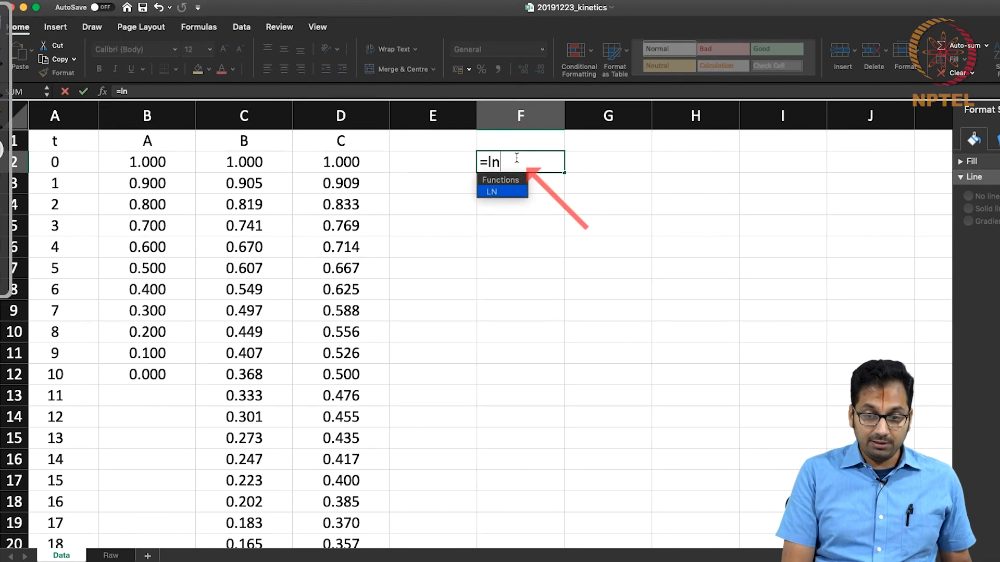
text(()
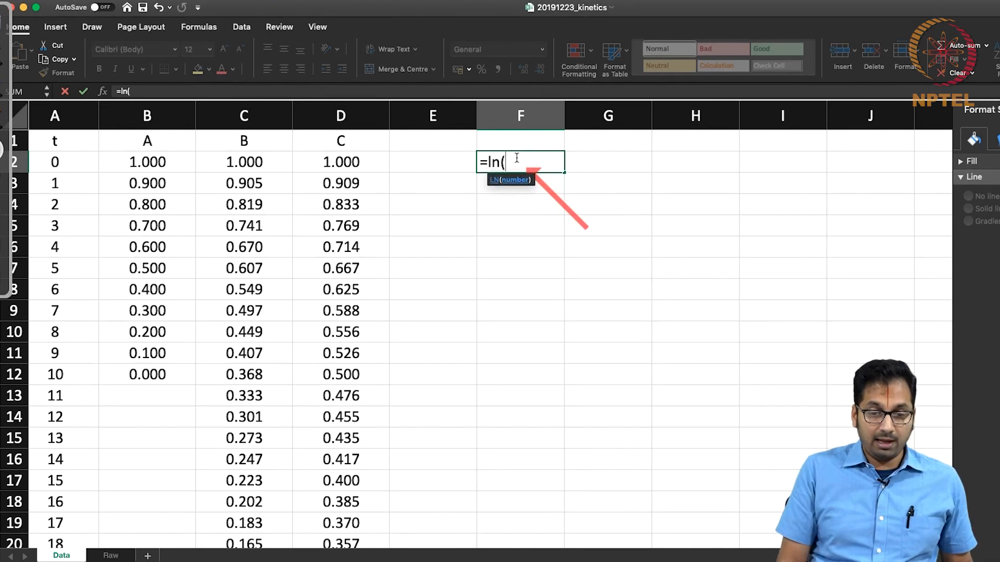
click(258, 157)
text())
key(Return)
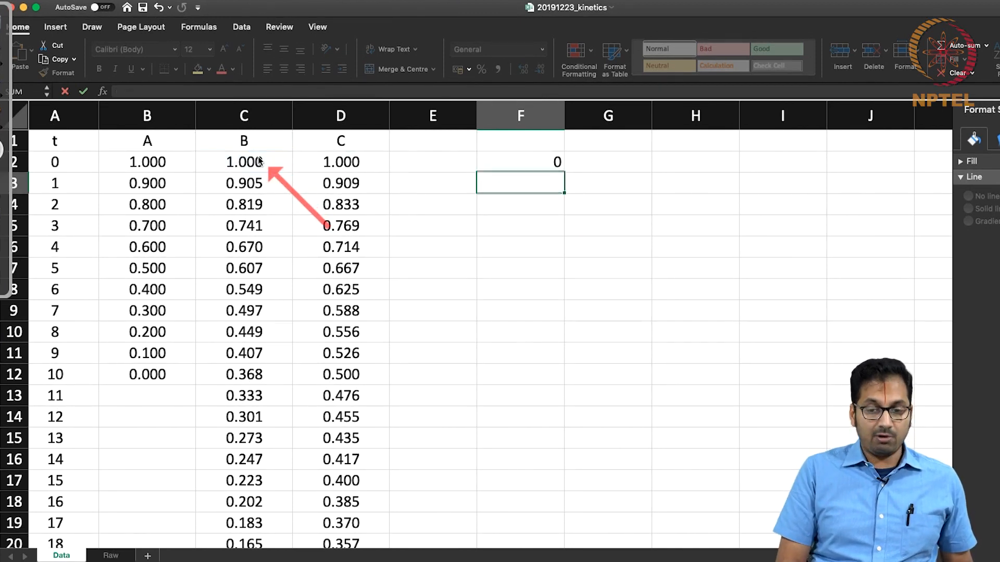
Step: Enter the header ln(B) in cell F1
key(Up)
key(Up)
text(ln(B))
key(Return)
key(Down)
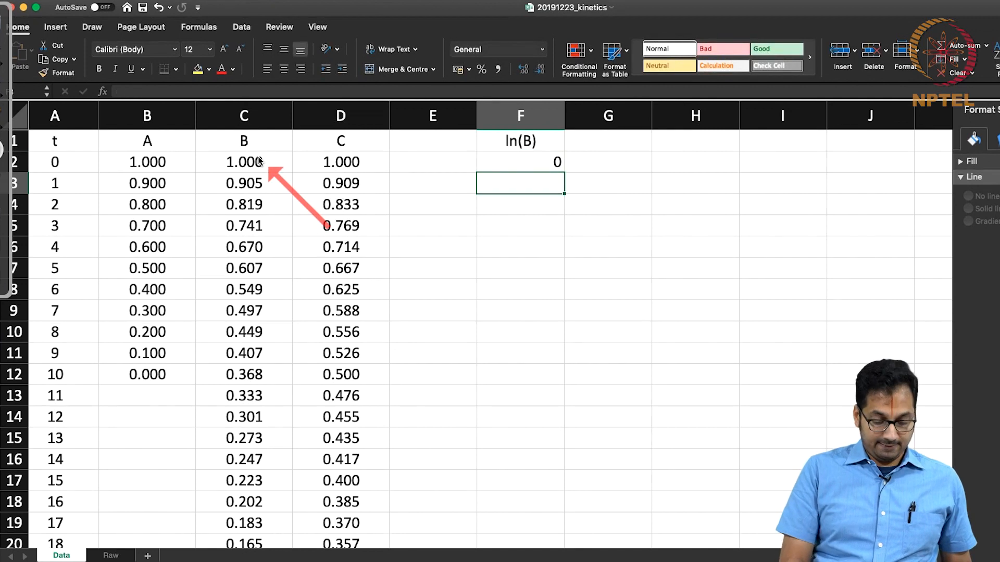
Step: Copy the logarithm formula from F2 down column F to row 102, where the data ends
key(Up)
key(ctrl+c)
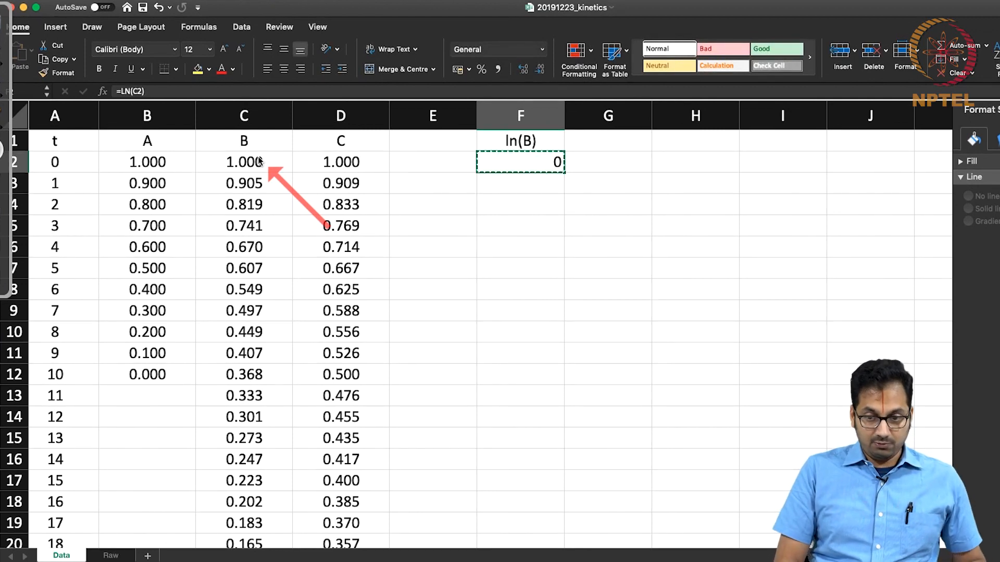
scroll(403, 262, down, 5)
scroll(403, 262, down, 20)
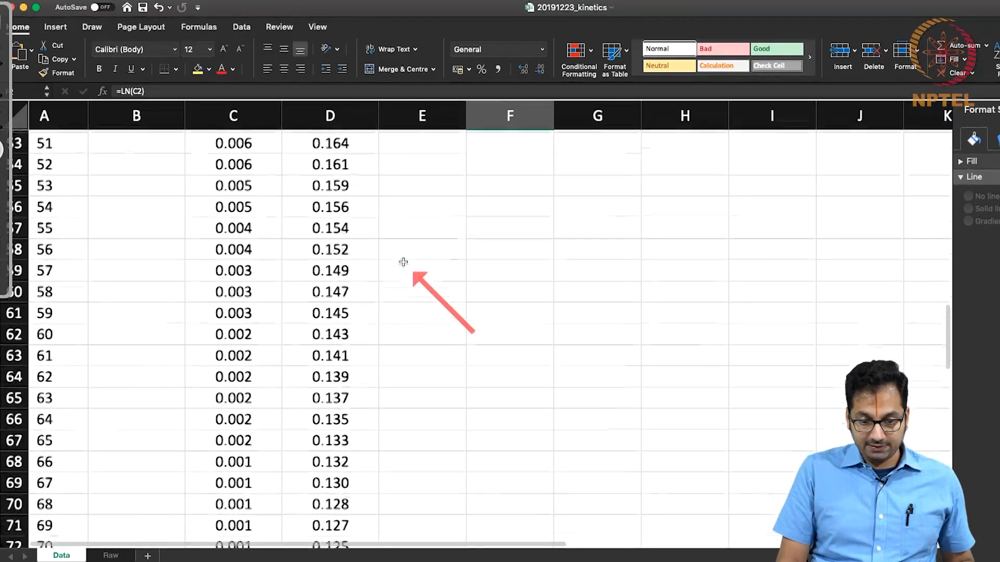
scroll(403, 262, down, 8)
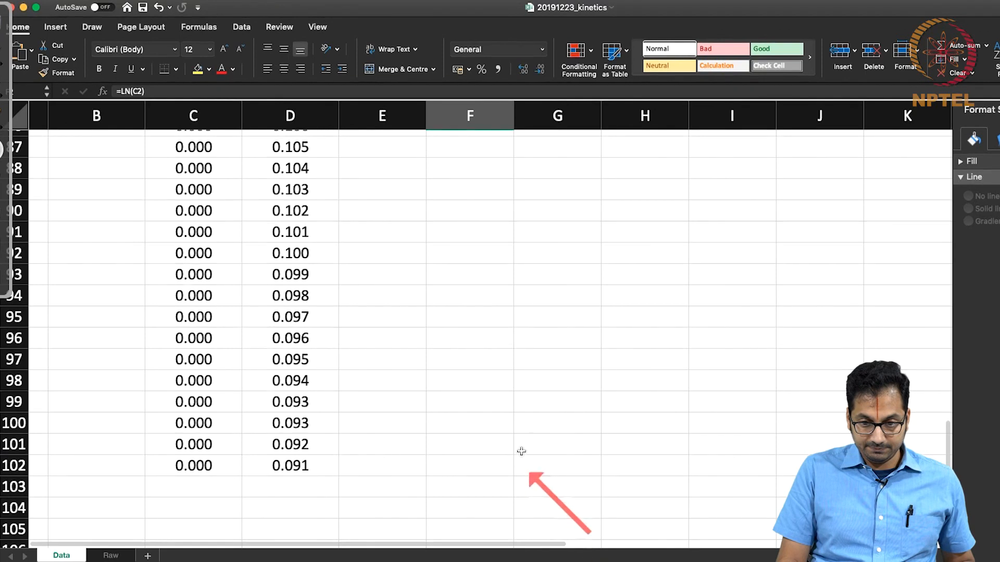
mouse_move(480, 443)
mouse_down()
mouse_move(486, 399)
mouse_move(482, 443)
mouse_up()
scroll(483, 443, up, 7)
key(shift+Page_Up)
key(shift+super+Up)
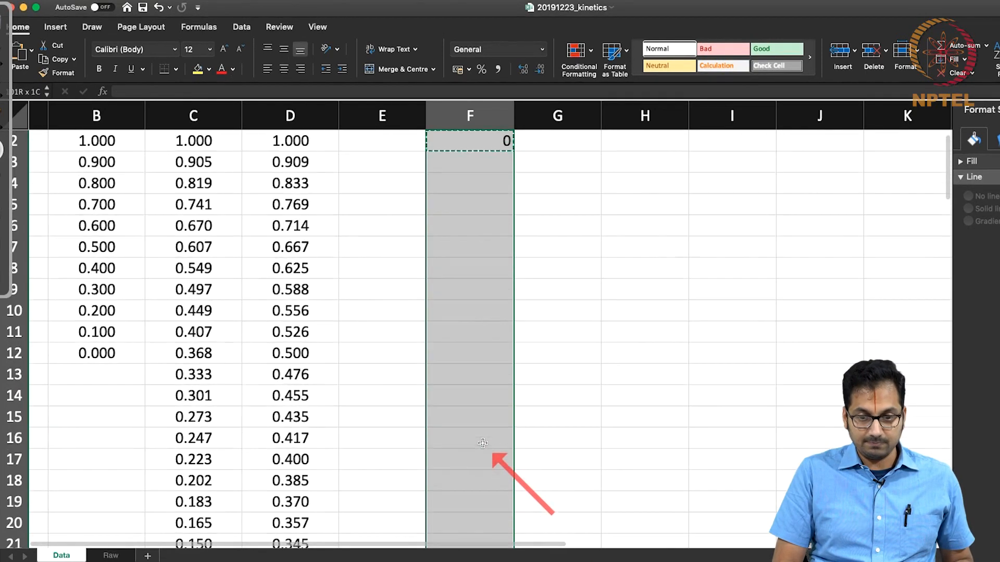
key(super+v)
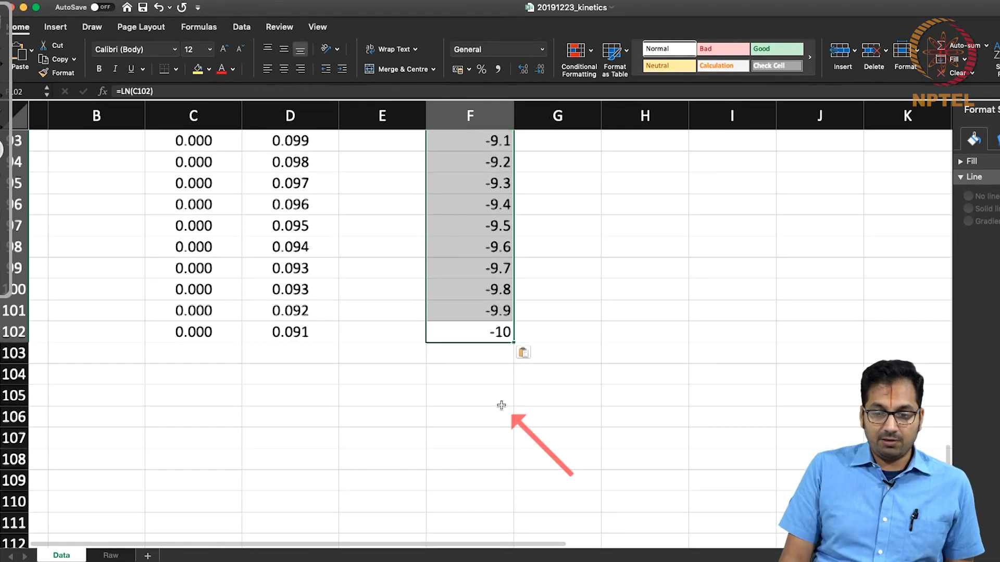
Step: Insert a scatter chart of ln(B) against t from the whole columns A and F
scroll(500, 404, up, 5)
scroll(500, 404, up, 19)
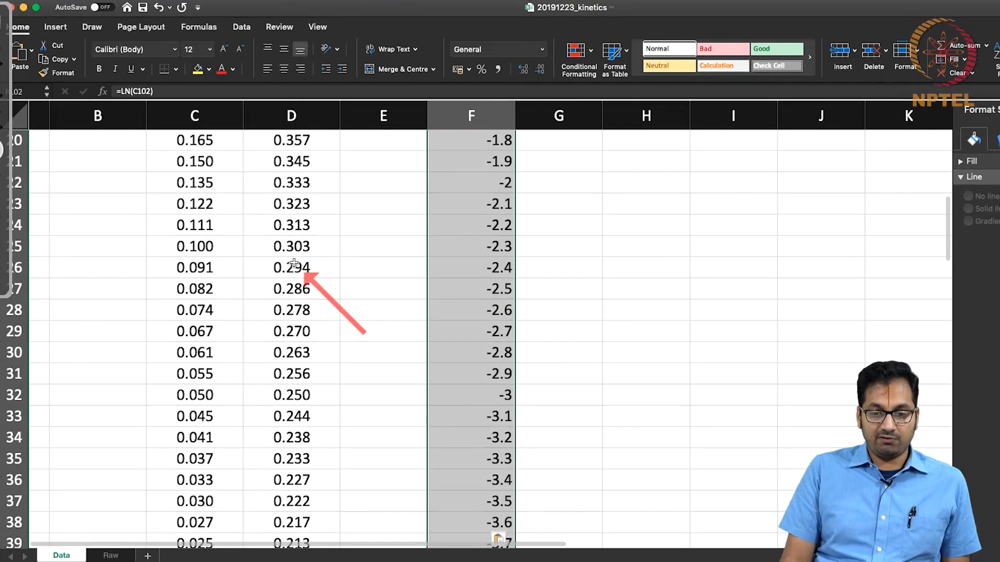
scroll(293, 263, down, 3)
scroll(293, 263, down, 11)
scroll(293, 263, right, 2)
scroll(293, 263, left, 2)
scroll(293, 262, up, 17)
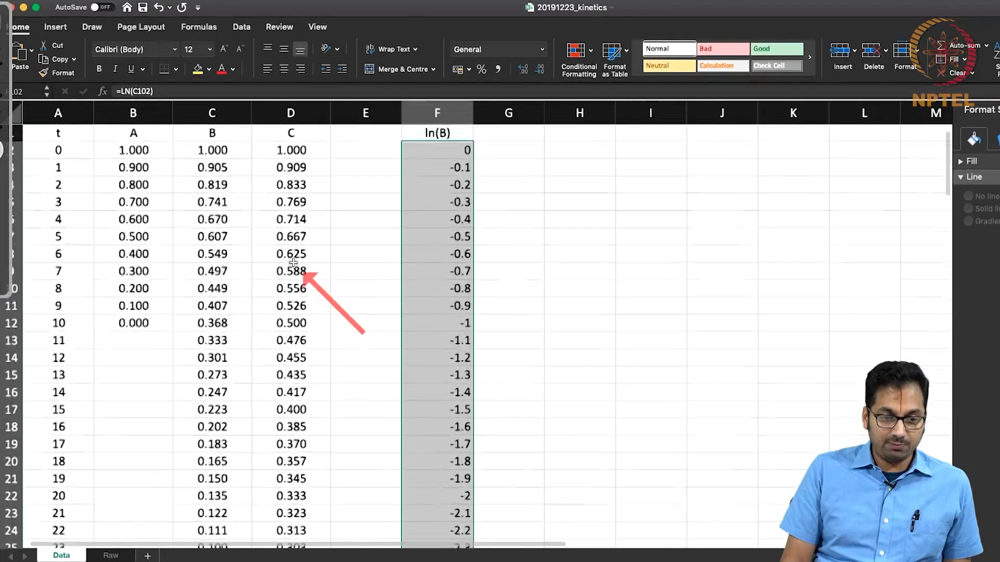
click(453, 140)
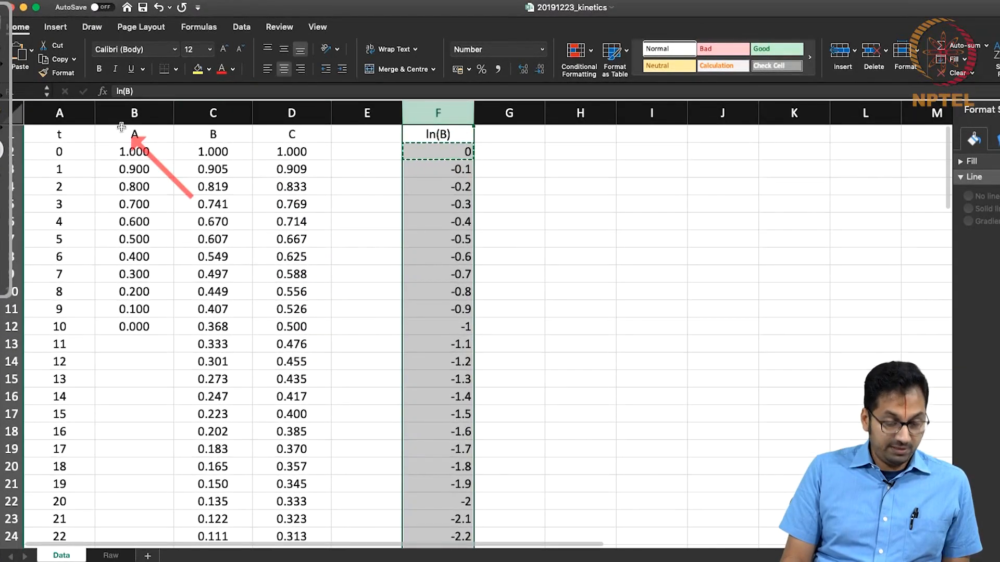
super+click(50, 110)
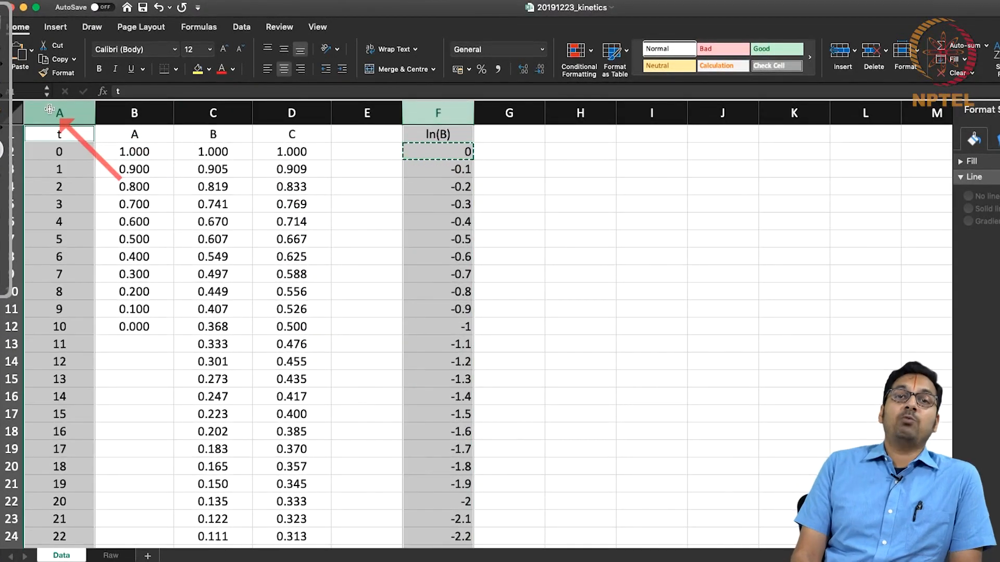
click(55, 26)
click(536, 68)
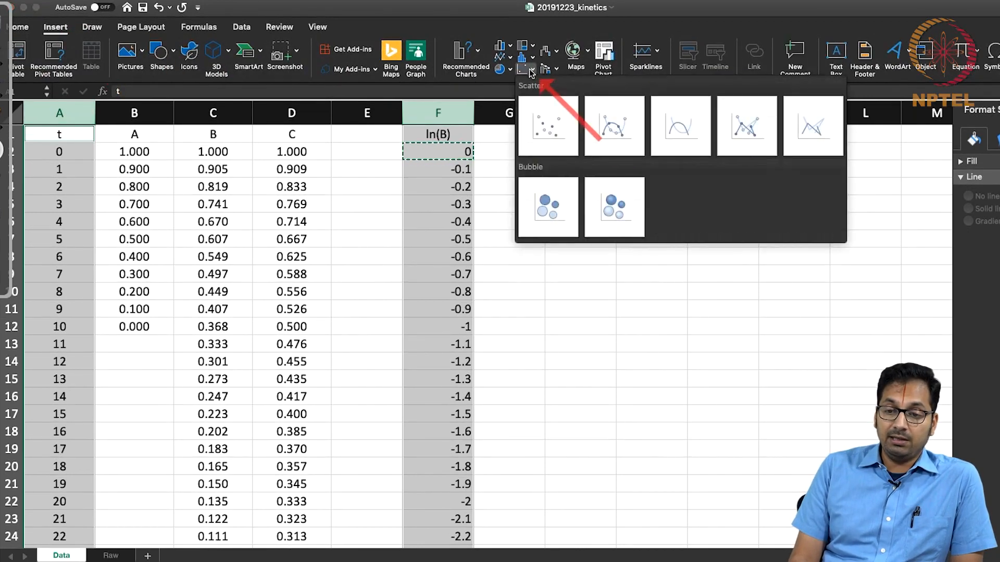
click(559, 114)
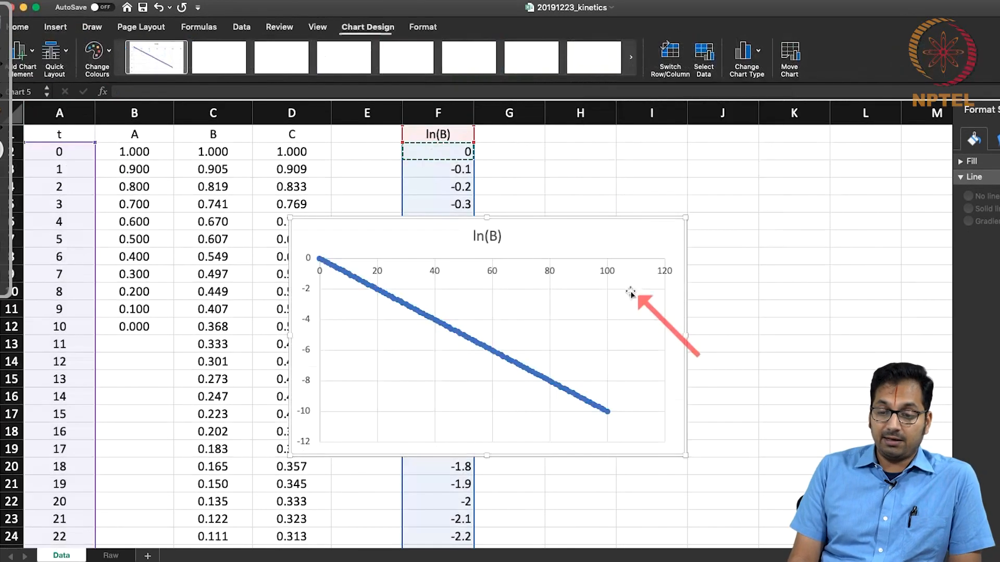
Step: Add a linear trendline to the ln(B) series with its equation and R², and move the equation label beside the chart title
right_click(530, 369)
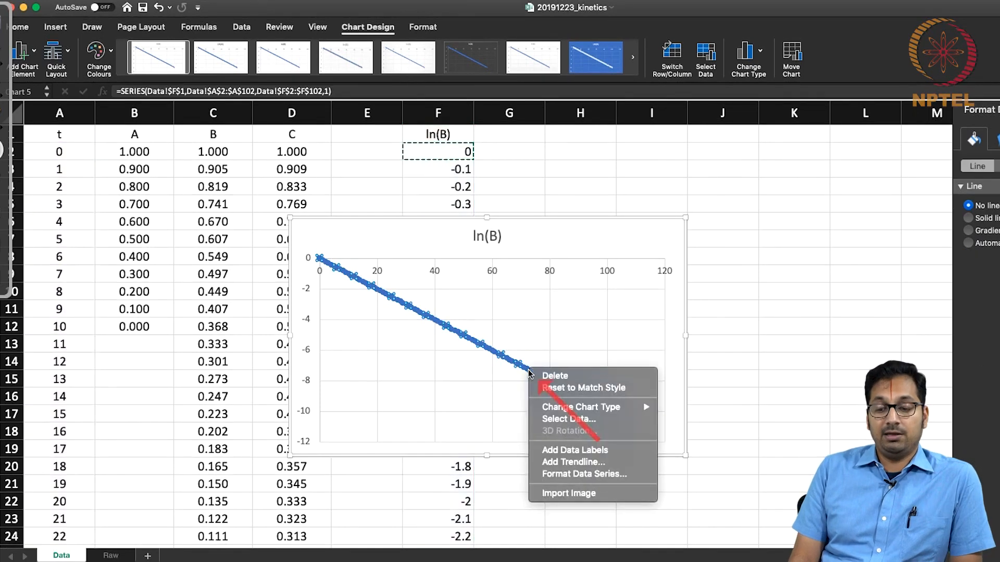
click(571, 462)
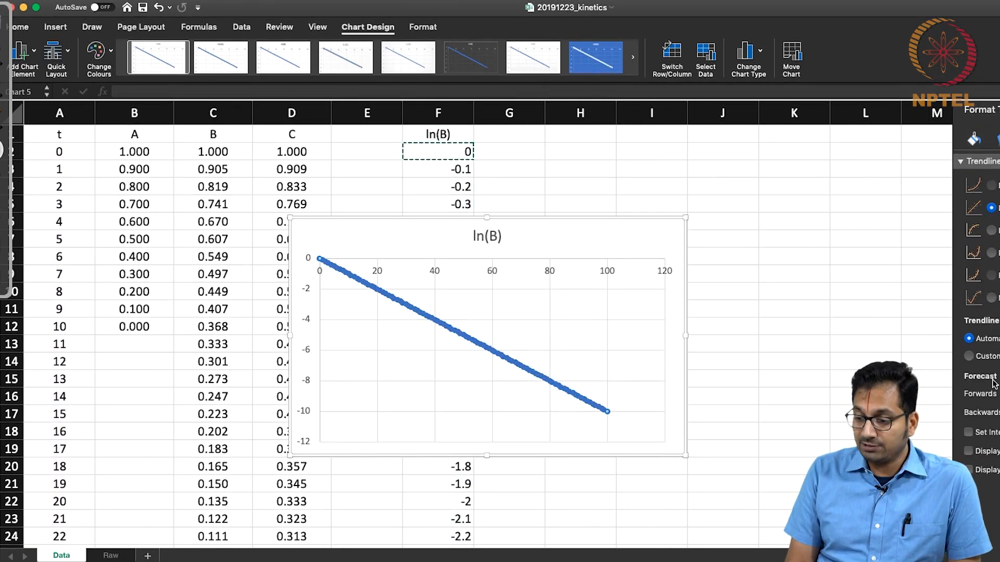
click(967, 451)
click(968, 470)
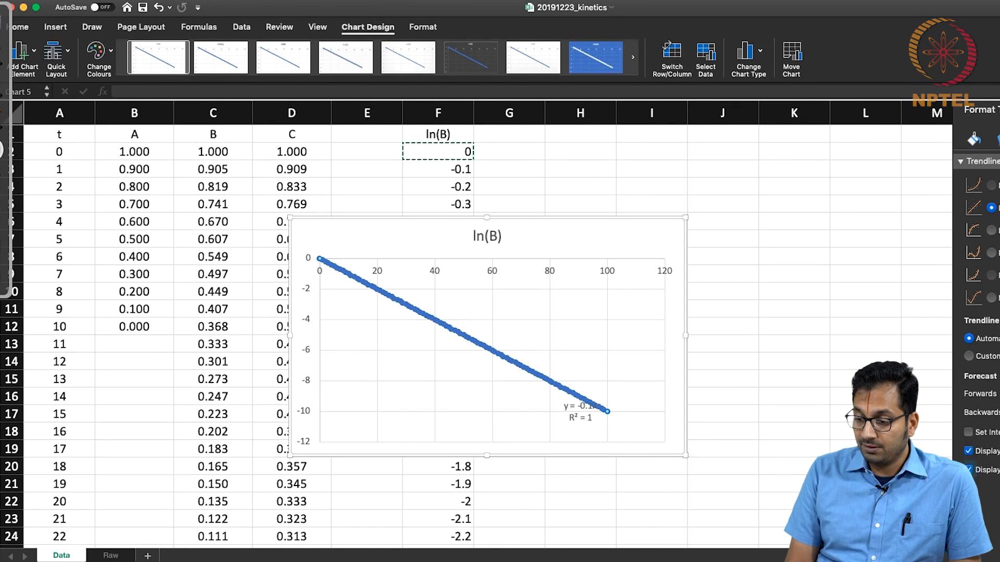
drag(581, 411, 578, 240)
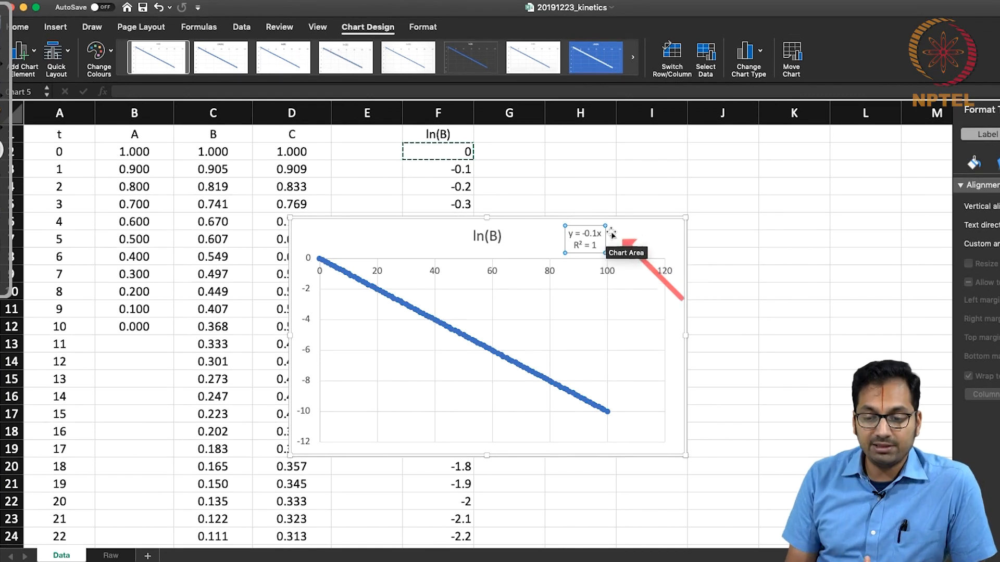
Step: Delete the ln(B) chart from the sheet and select the whole column B holding the A concentrations
click(630, 219)
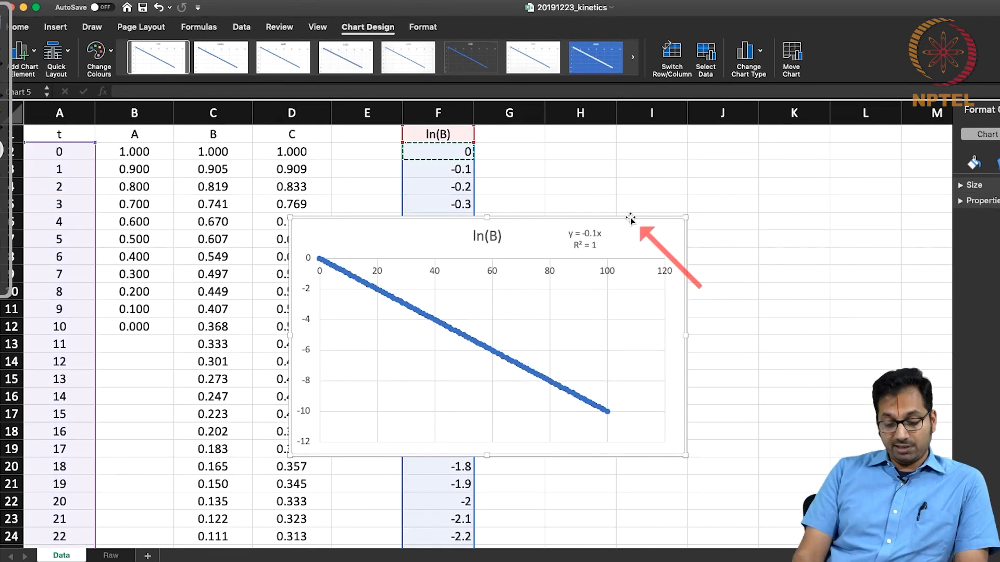
key(Delete)
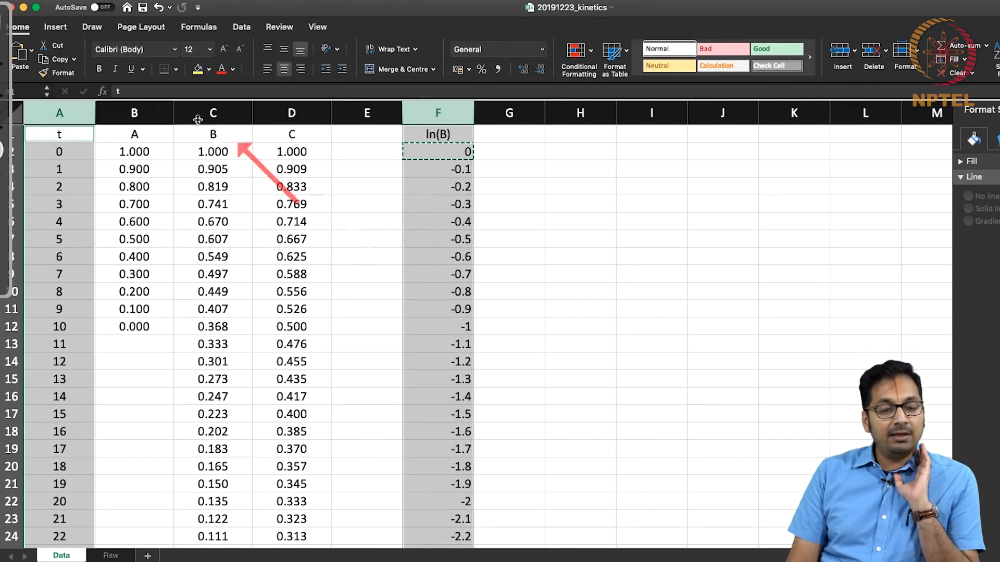
click(134, 113)
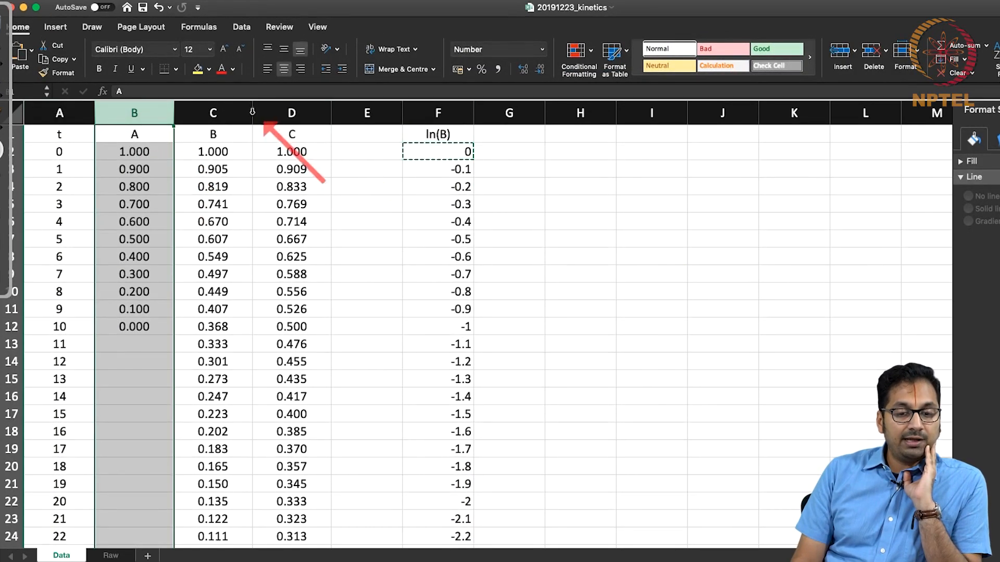
Step: Insert a scatter chart of B and C against t from whole columns A, C and D, place it beside column F, and delete it
click(233, 114)
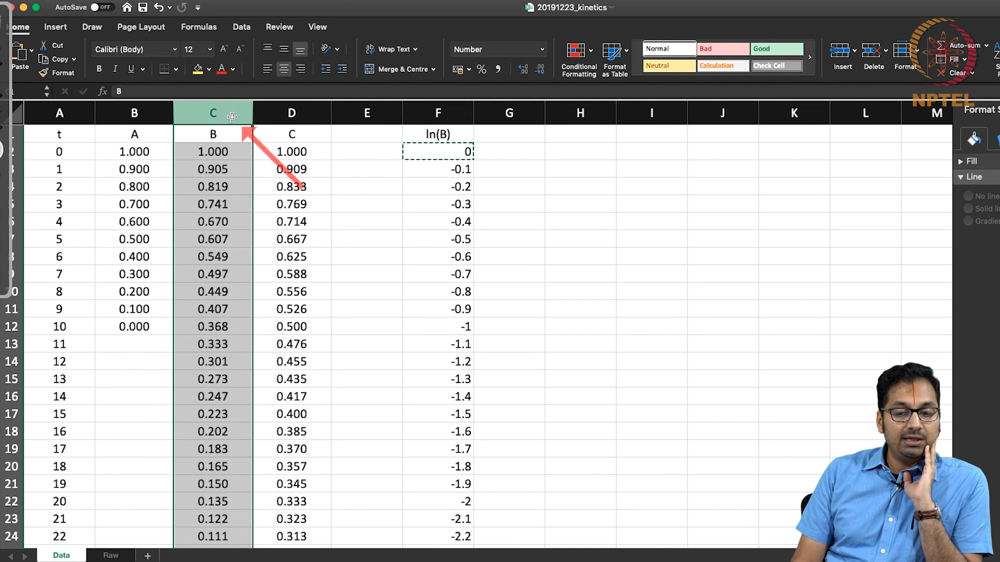
click(272, 112)
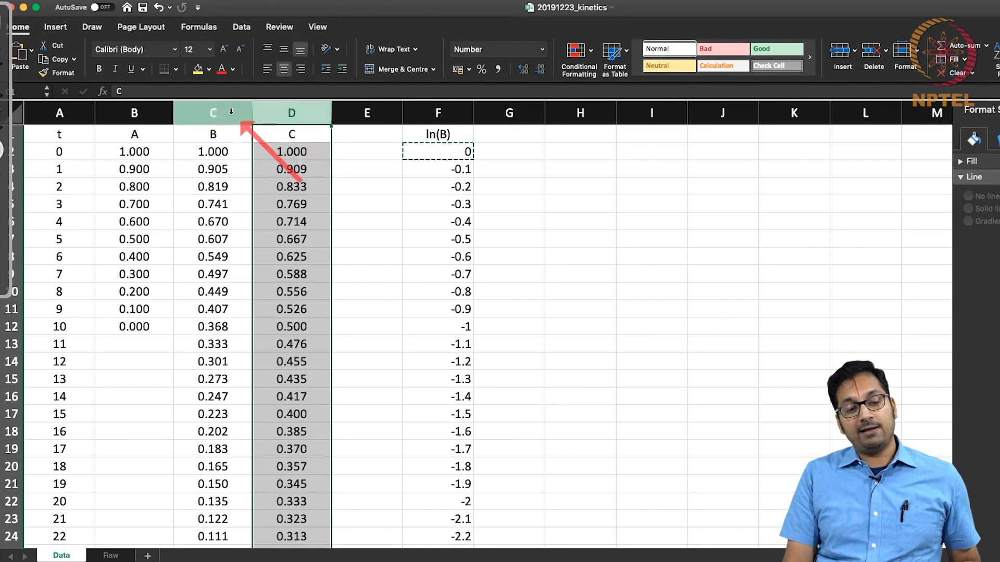
super+click(56, 107)
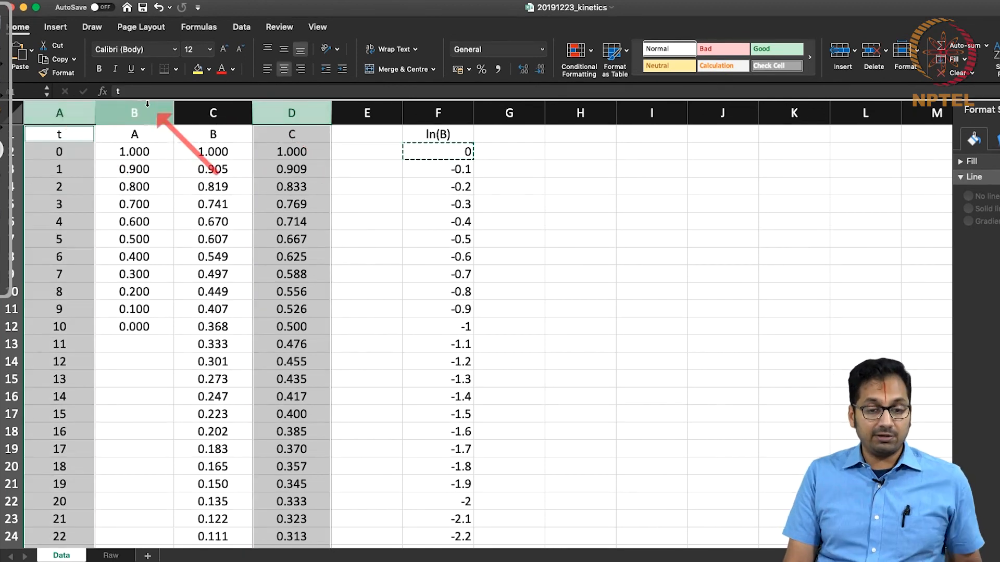
super+click(192, 107)
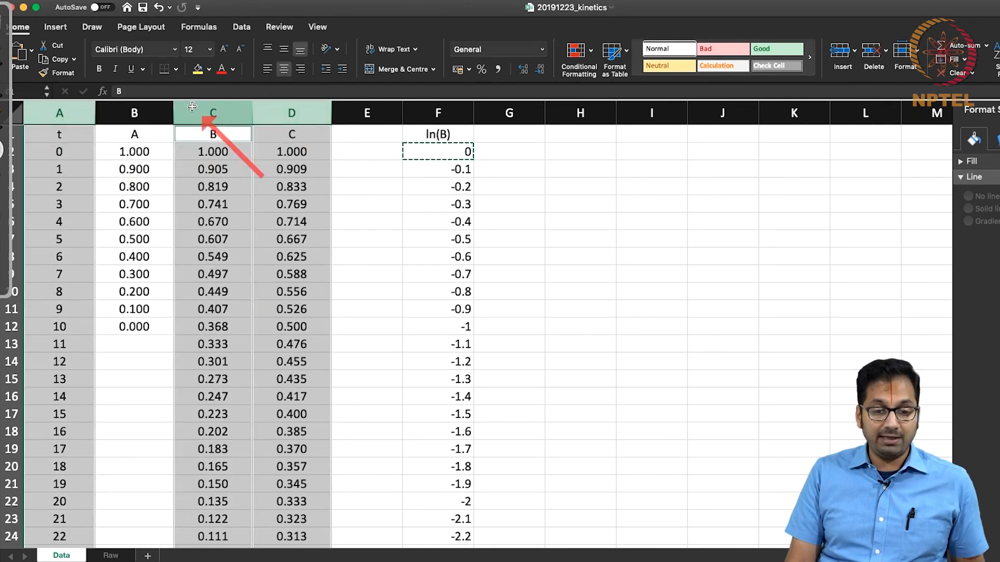
click(55, 27)
click(522, 68)
click(542, 146)
drag(624, 216, 858, 163)
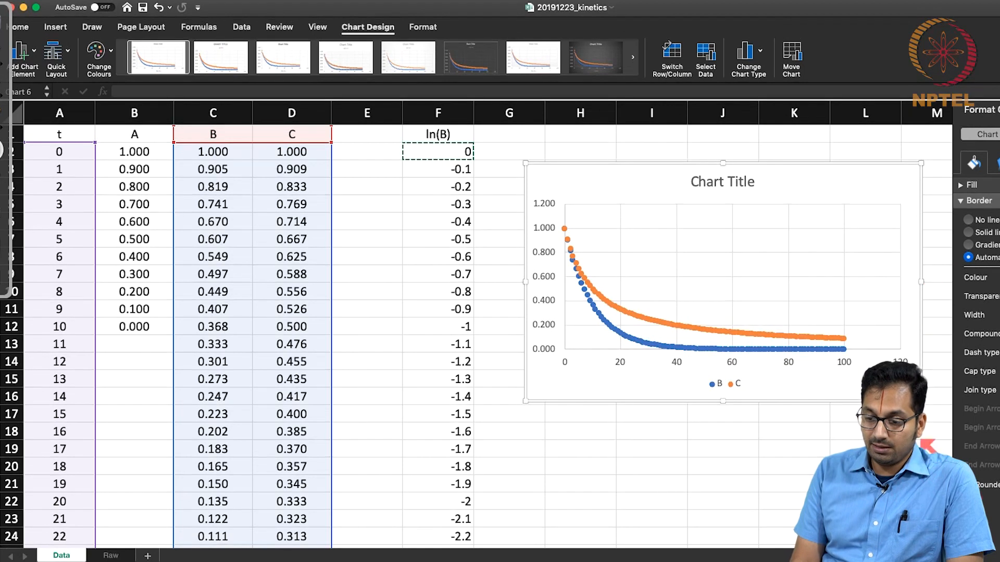
mouse_move(623, 338)
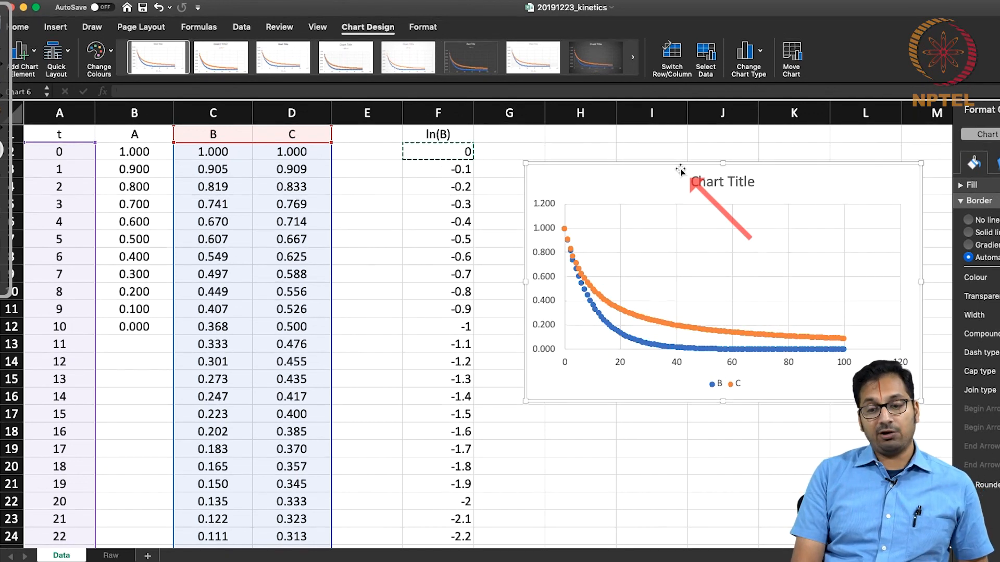
key(Delete)
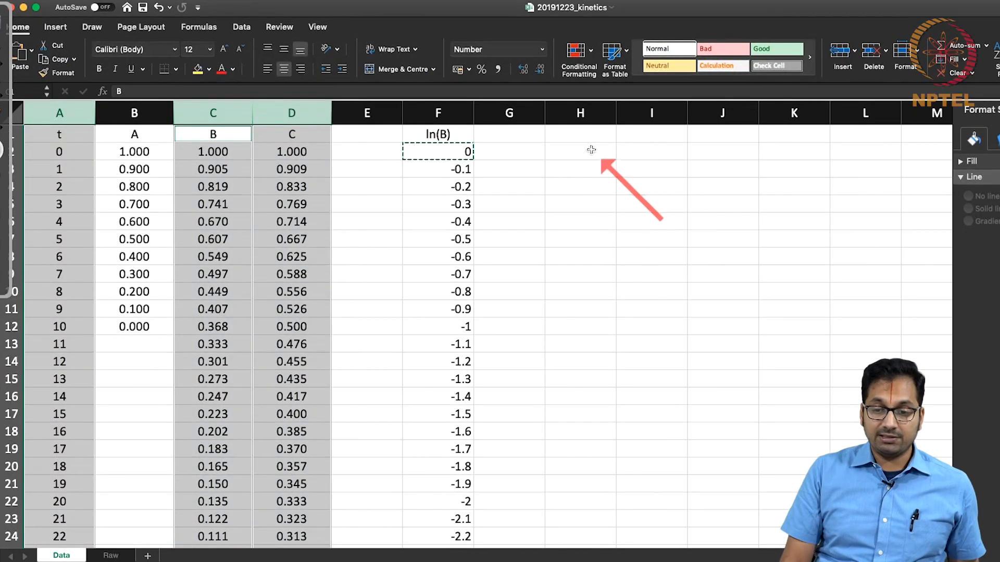
Step: Enter the headings 1/B in H1 and 1/C in I1 and centre both
click(589, 149)
key(Up)
text(1/B)
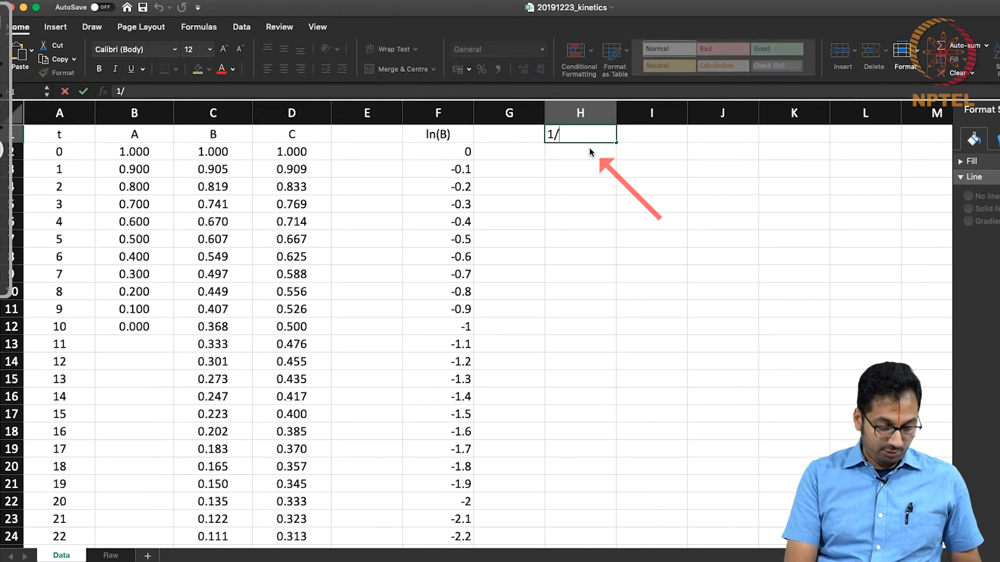
key(Tab)
text(1/C)
key(Return)
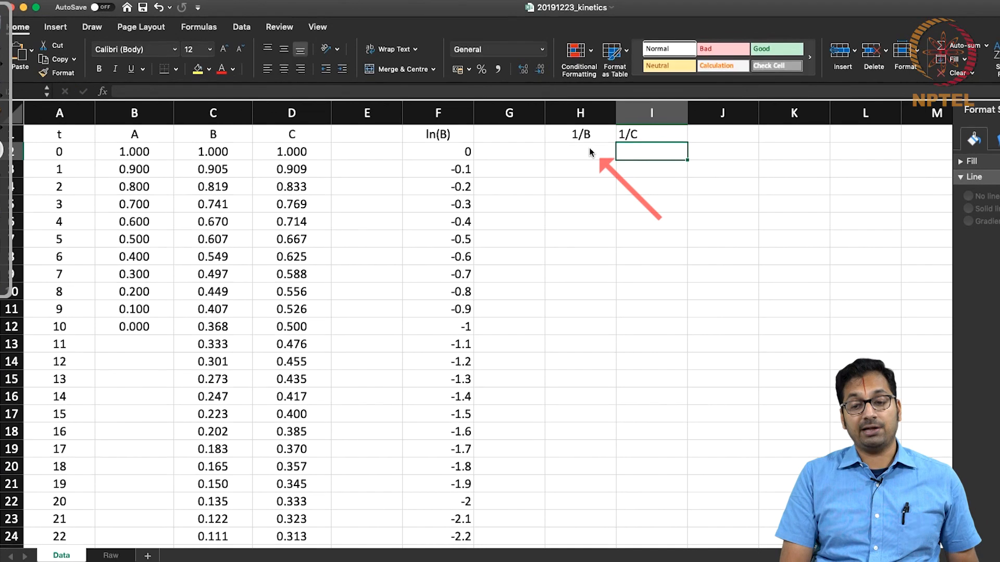
key(Up)
key(shift+Left)
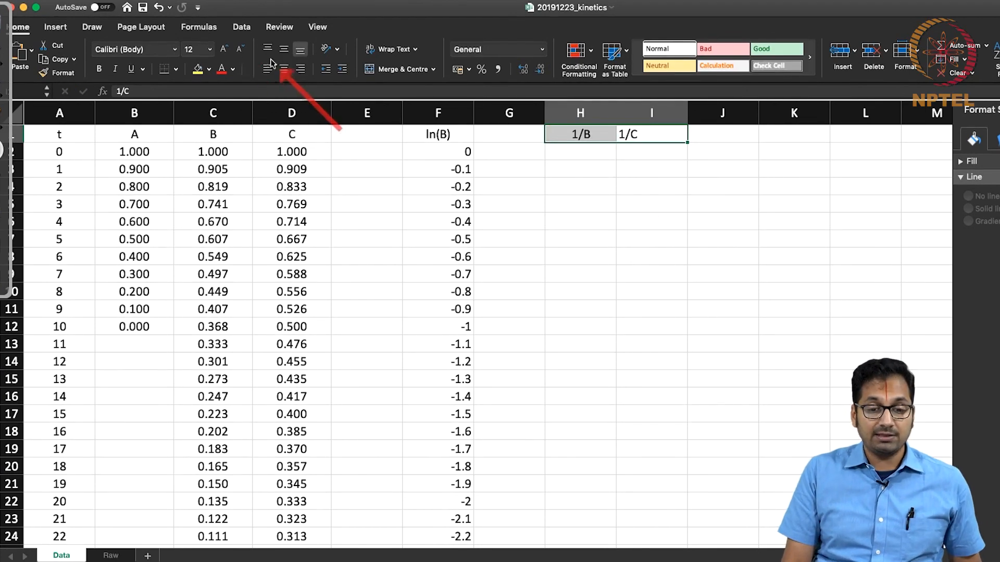
click(283, 68)
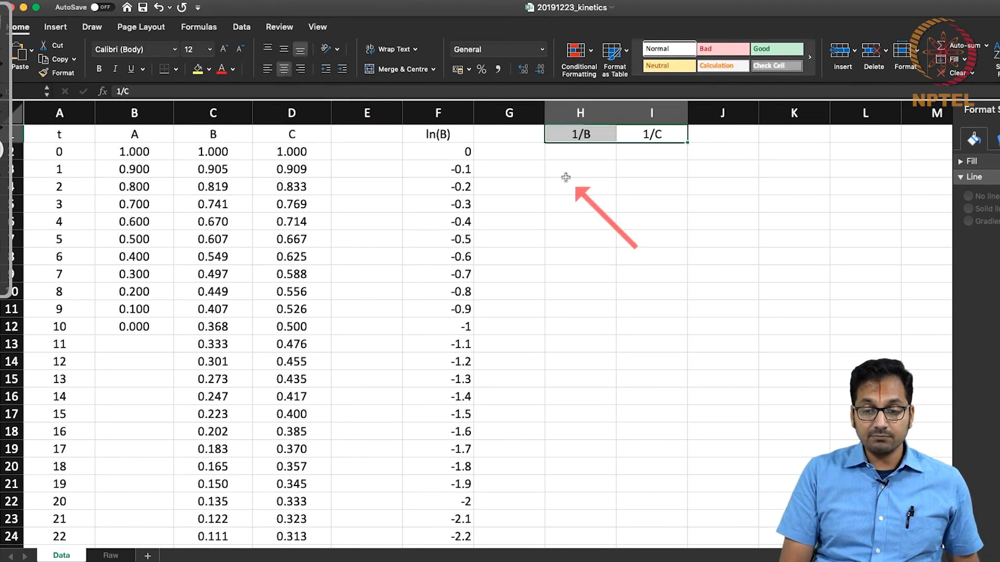
Step: Enter the reciprocal formulas =1/C2 in H2 and =1/D2 in I2
key(Down)
key(Left)
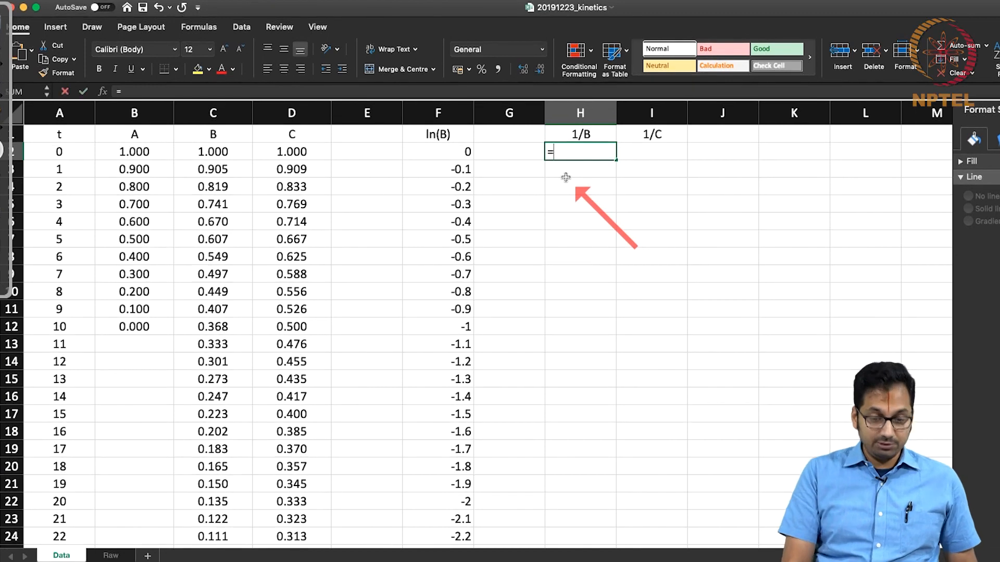
text(=1/)
click(242, 153)
key(Return)
key(Up)
key(Right)
text(=1)
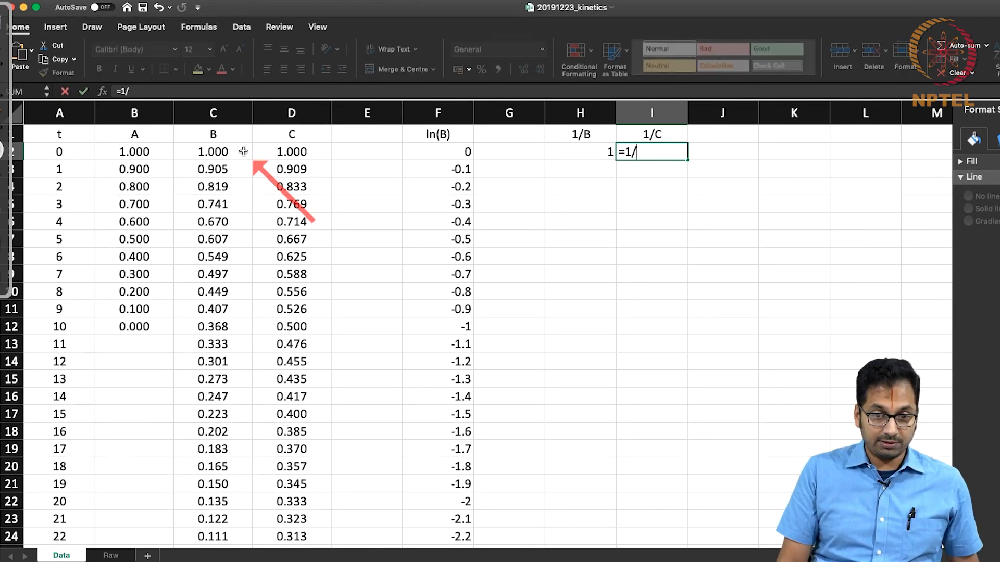
click(265, 153)
key(Return)
key(Up)
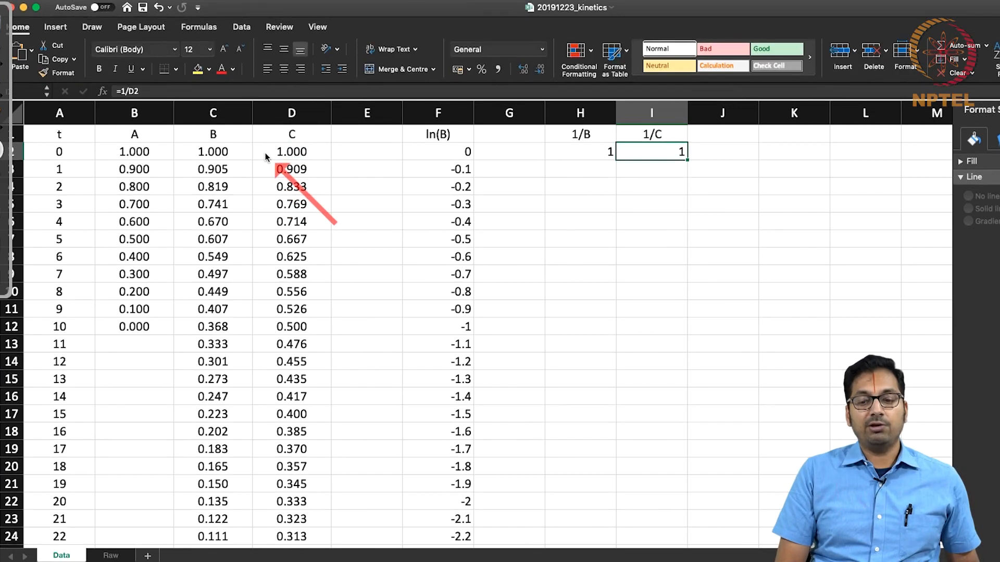
Step: Centre H2:I2 and copy the two reciprocal formulas down columns H and I to row 102
key(shift+Left)
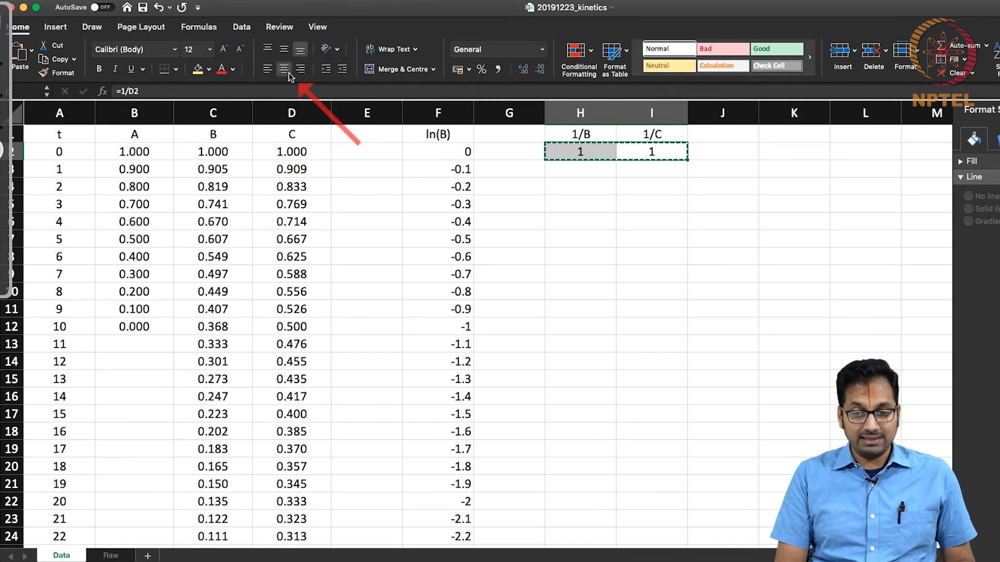
scroll(720, 367, down, 10)
scroll(720, 367, down, 20)
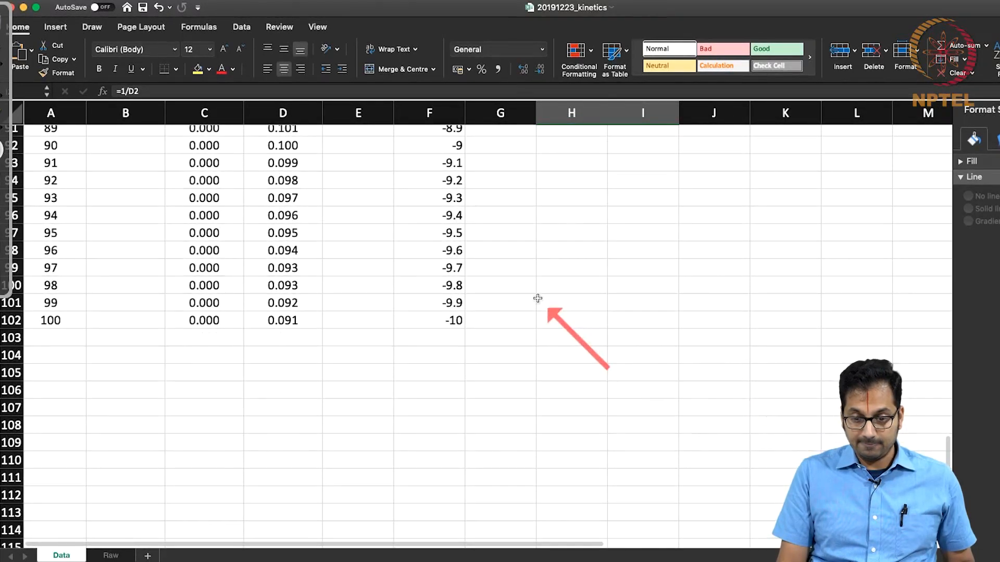
click(555, 320)
key(shift+Right)
key(ctrl+shift+Up)
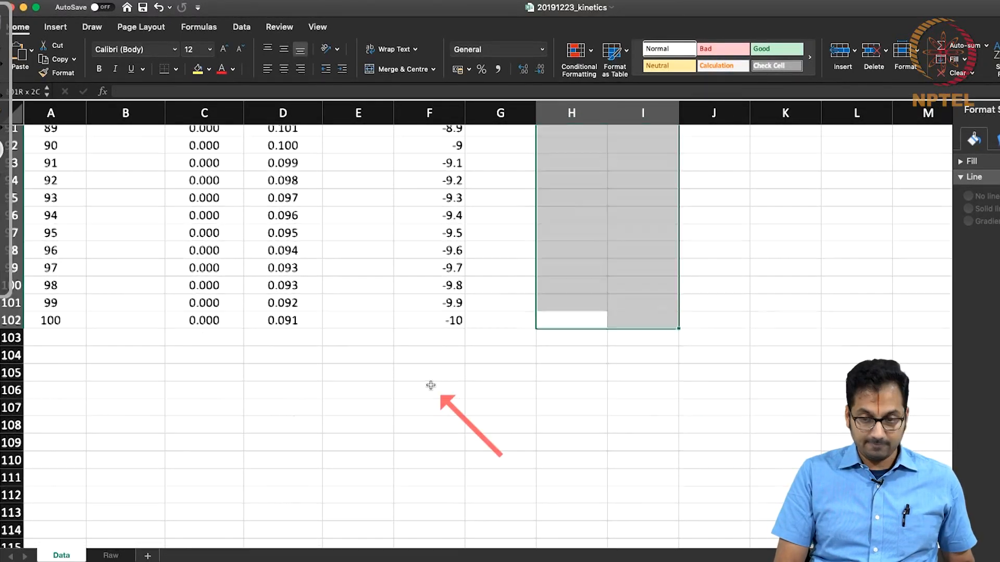
key(ctrl+v)
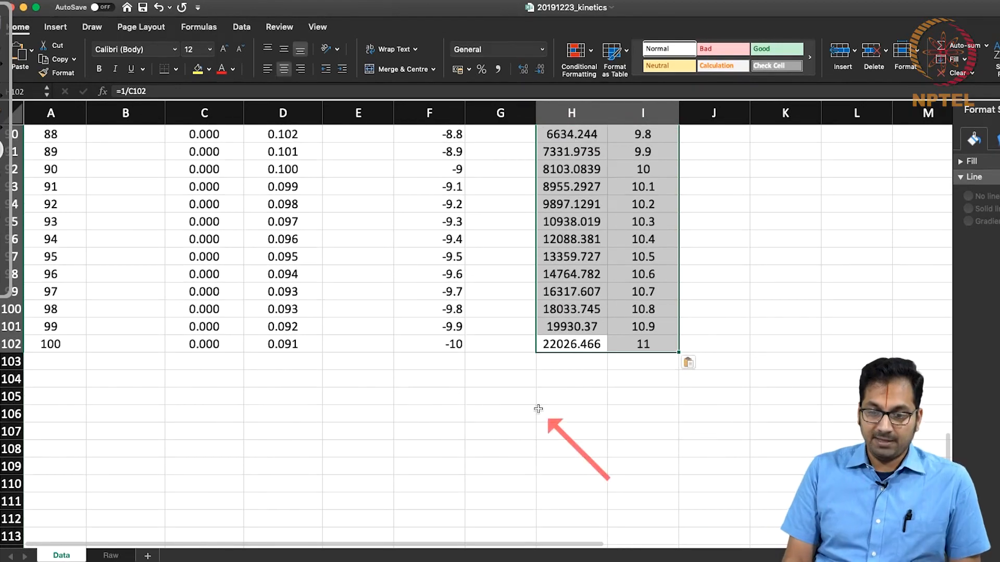
scroll(538, 408, up, 15)
scroll(538, 409, up, 8)
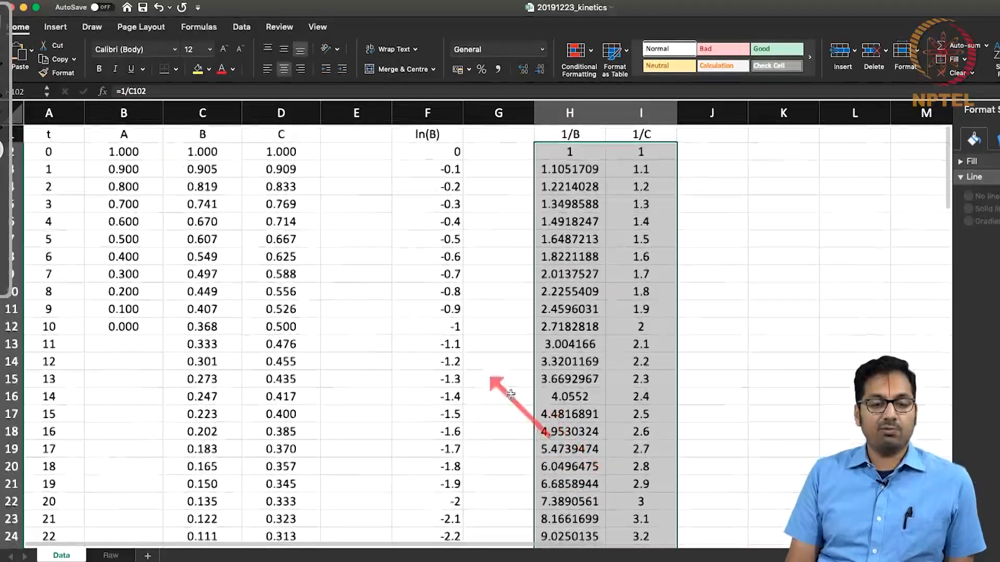
Step: Insert a scatter chart of 1/B and 1/C against t from the whole columns A, H and I
click(50, 111)
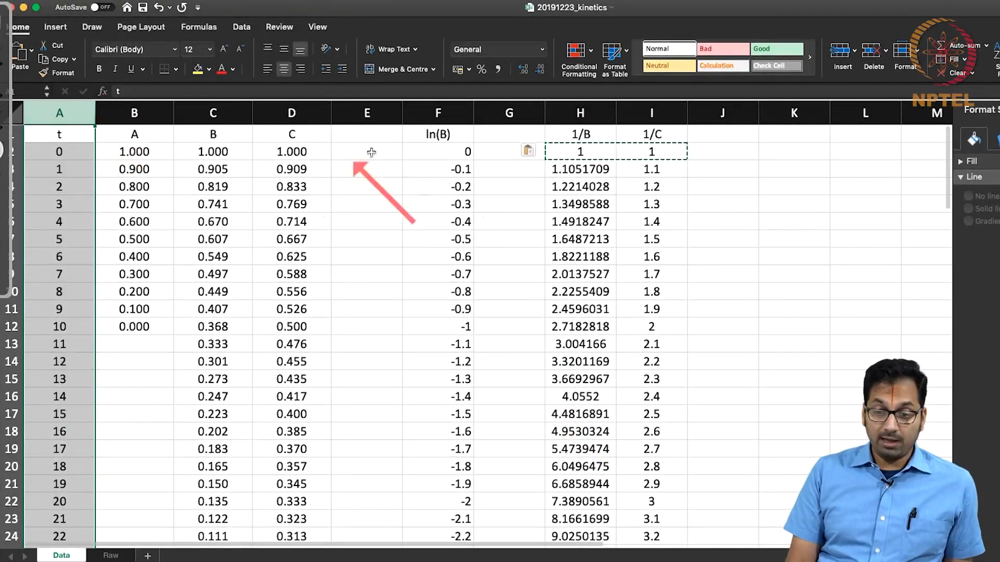
super+click(579, 112)
super+click(651, 112)
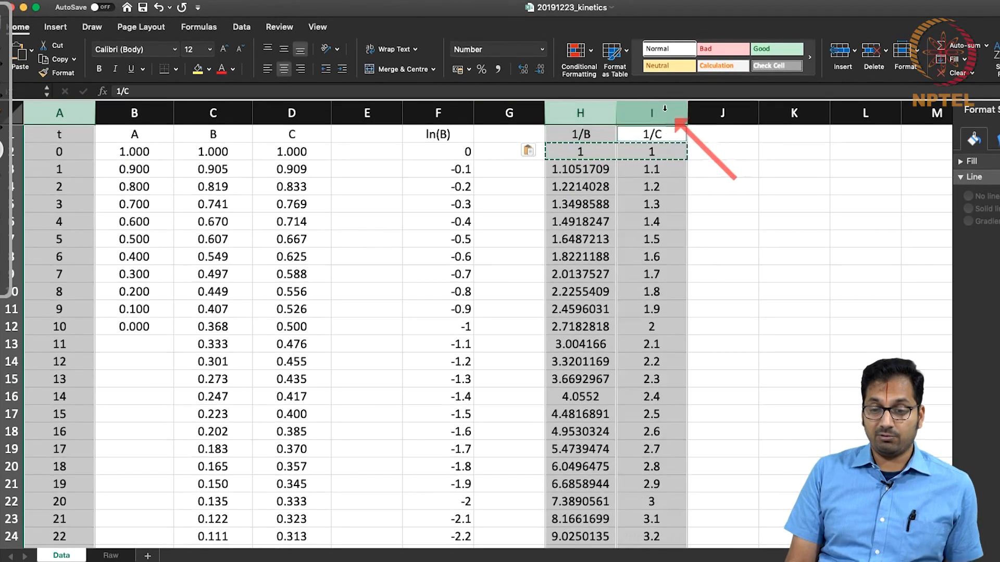
click(56, 27)
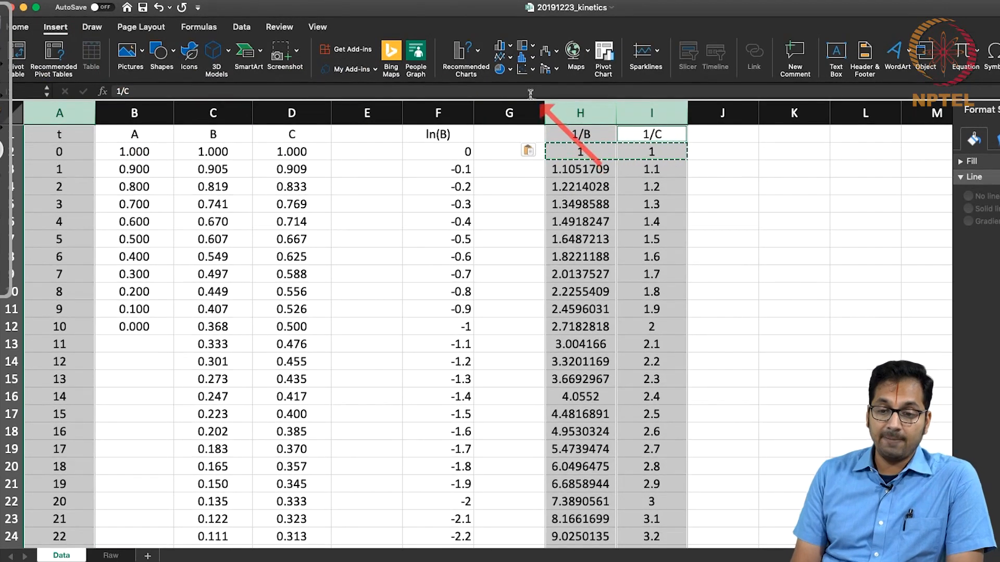
click(529, 72)
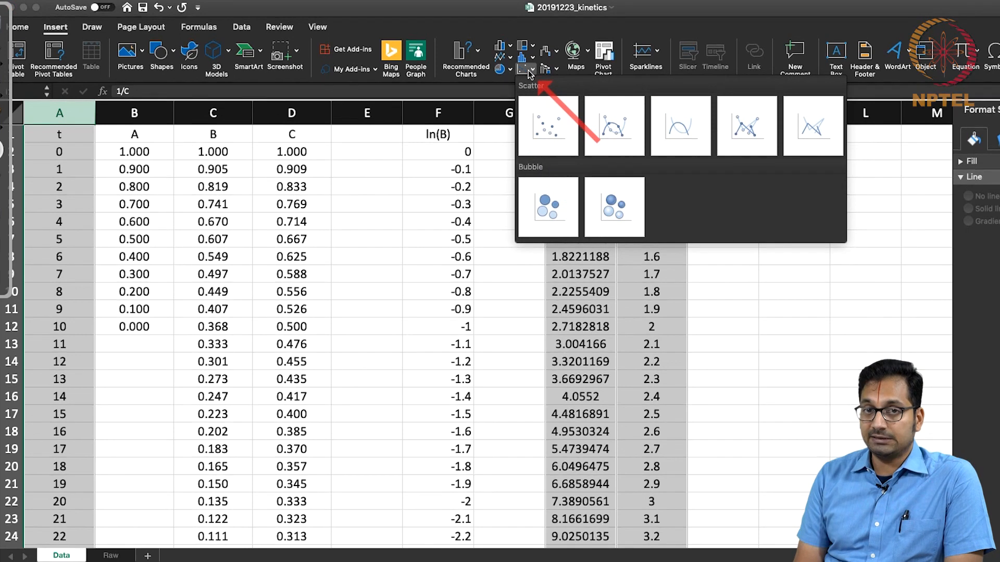
click(549, 123)
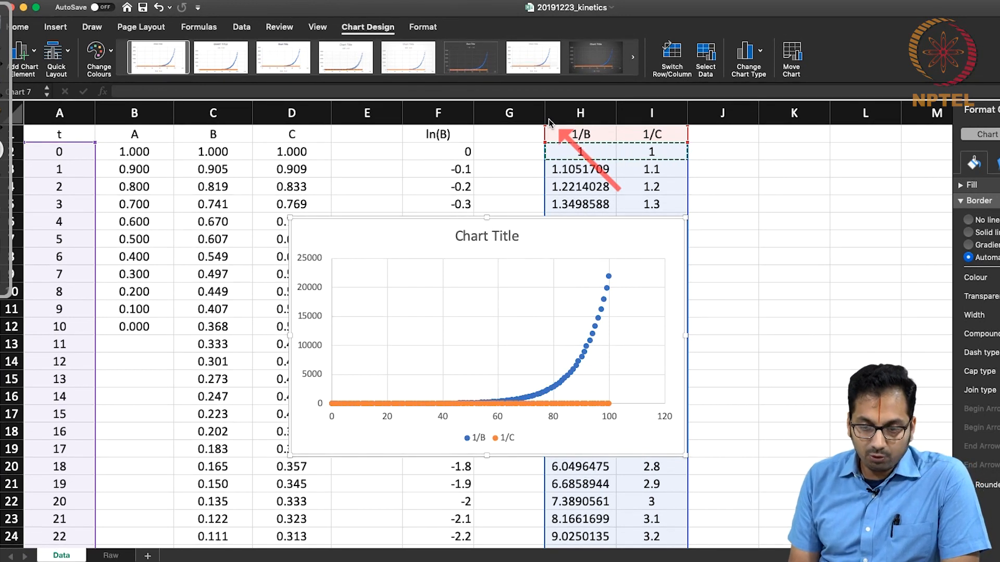
Step: Set the maximum of the 1/B and 1/C chart's horizontal axis to 20
mouse_move(616, 273)
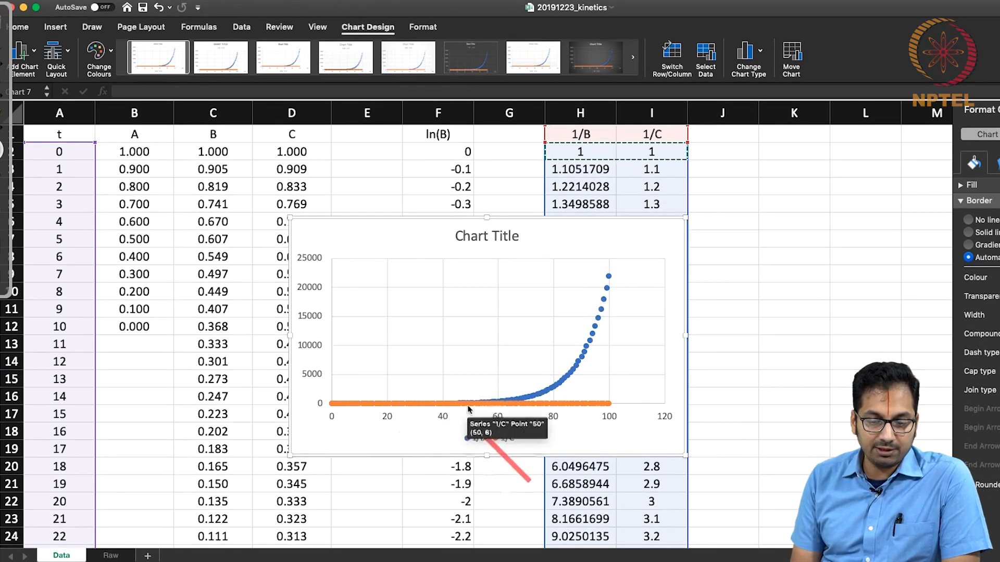
right_click(443, 414)
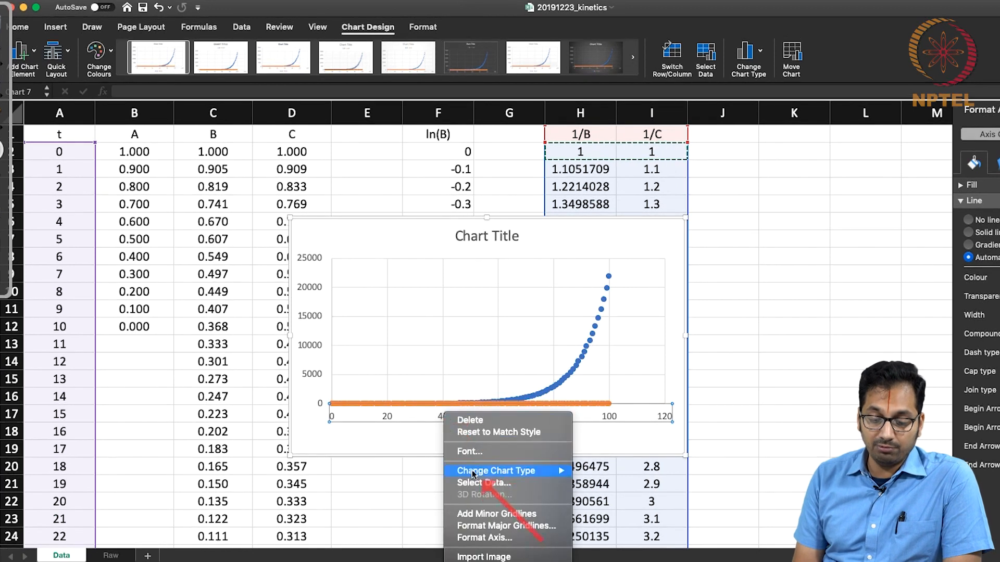
click(483, 540)
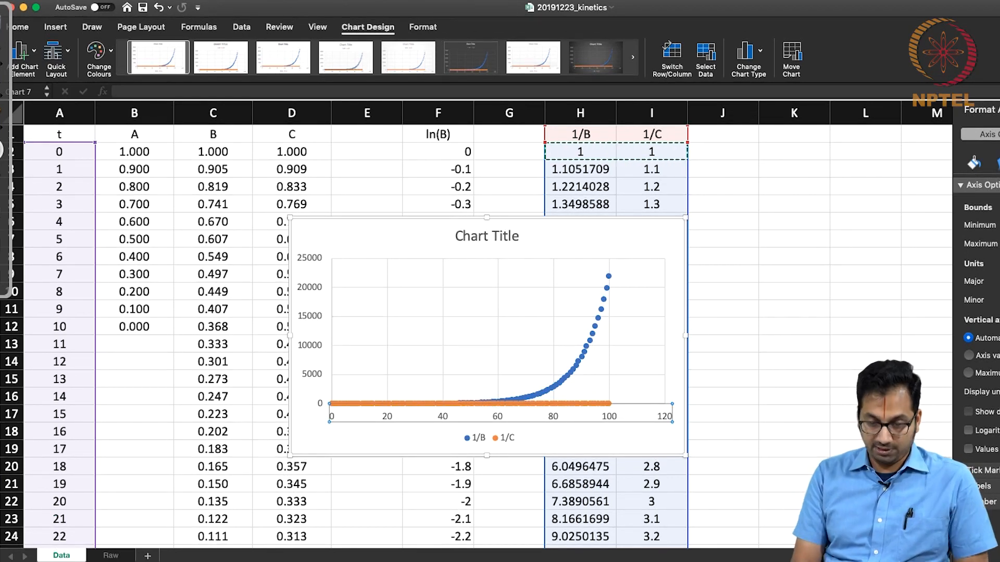
text(20)
key(Return)
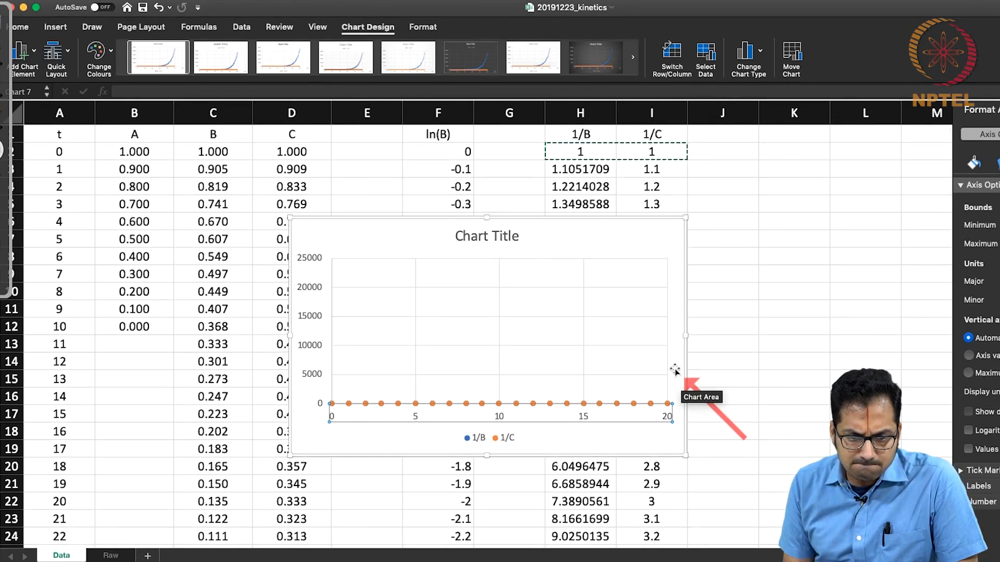
Step: Move the chart off the 1/B and 1/C columns, over columns A to F, and set its vertical axis maximum to 10
click(575, 216)
drag(575, 216, 345, 212)
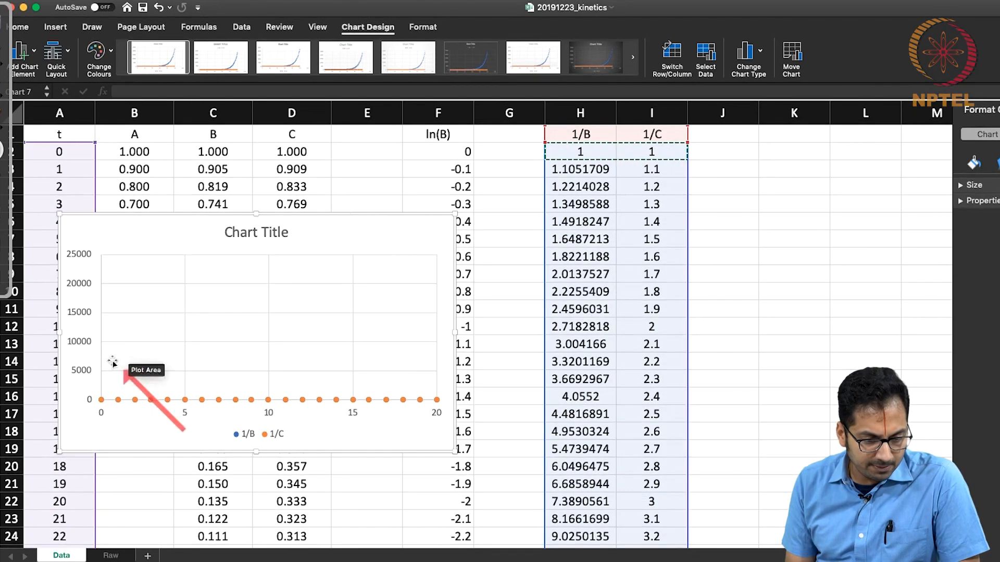
click(76, 341)
right_click(76, 339)
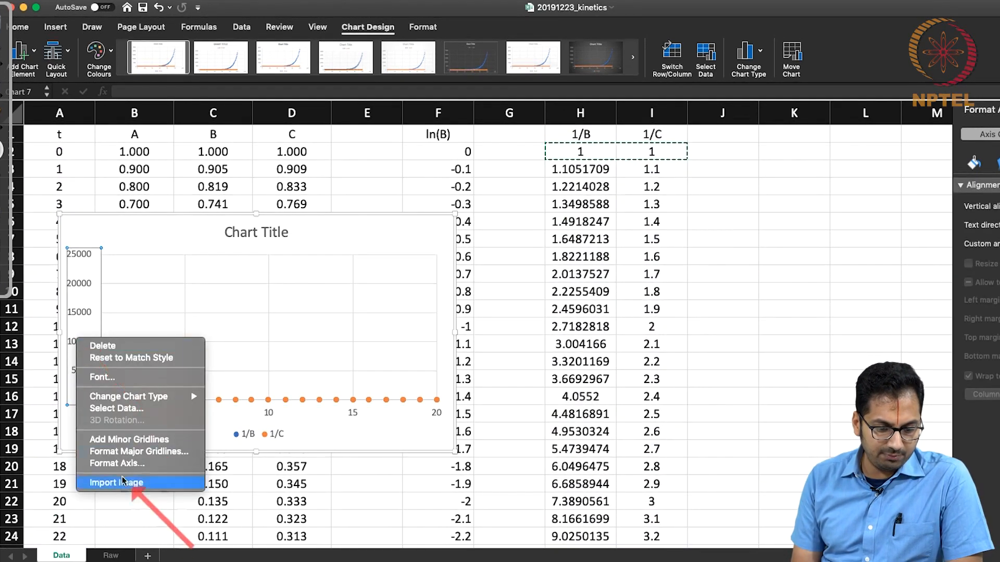
click(137, 463)
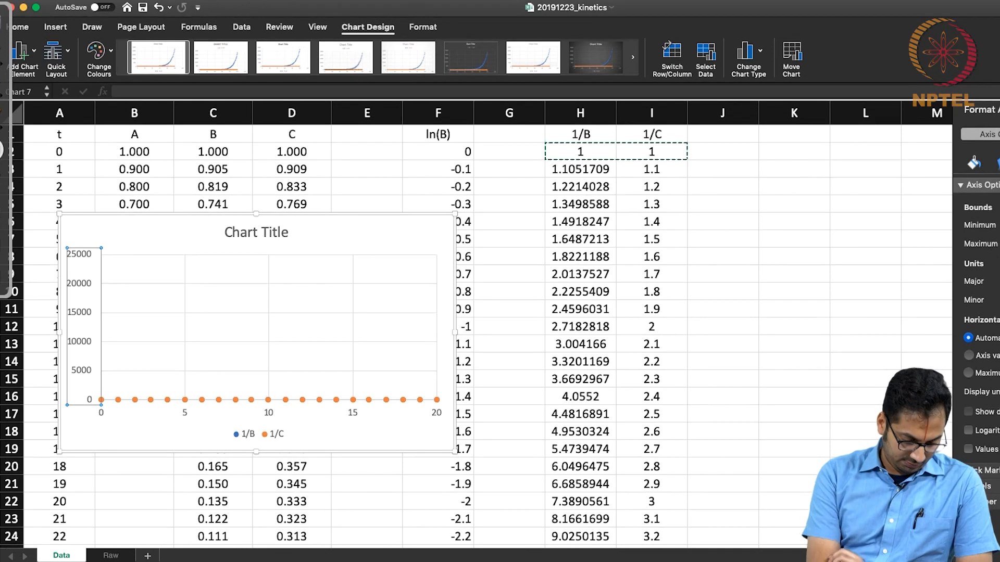
key(Return)
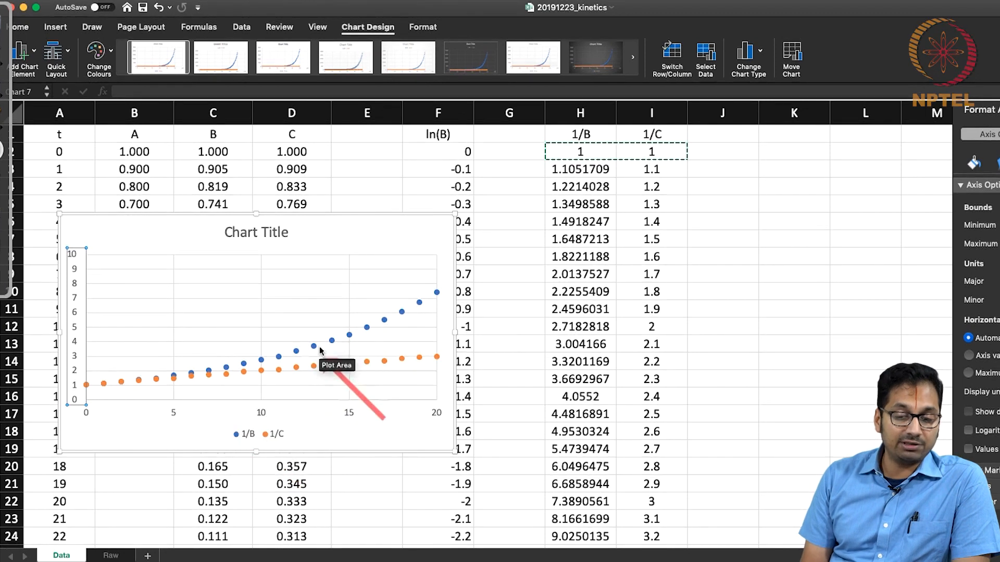
Step: Remove the 1/B series from the scatter chart, leaving only 1/C plotted against time
click(358, 320)
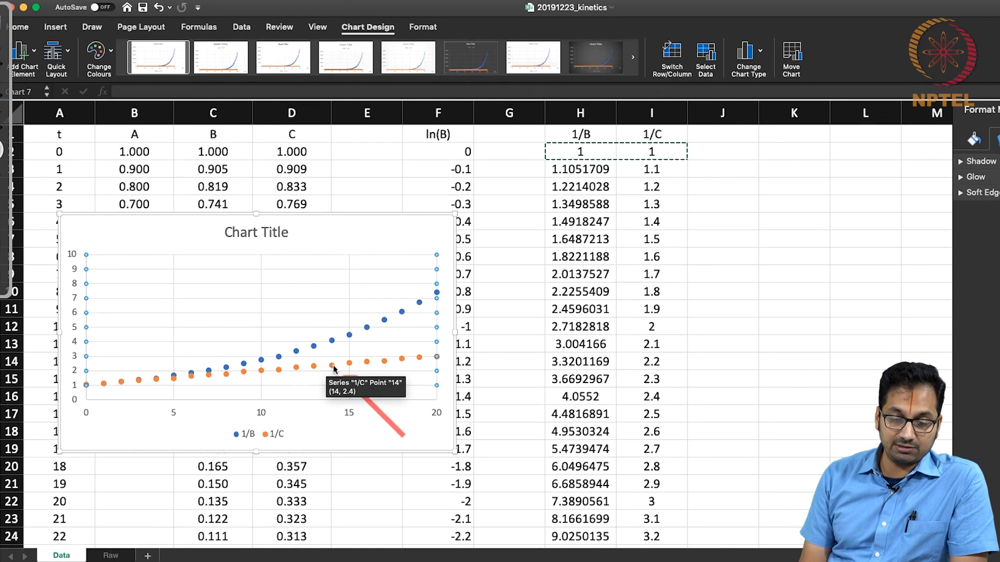
click(365, 363)
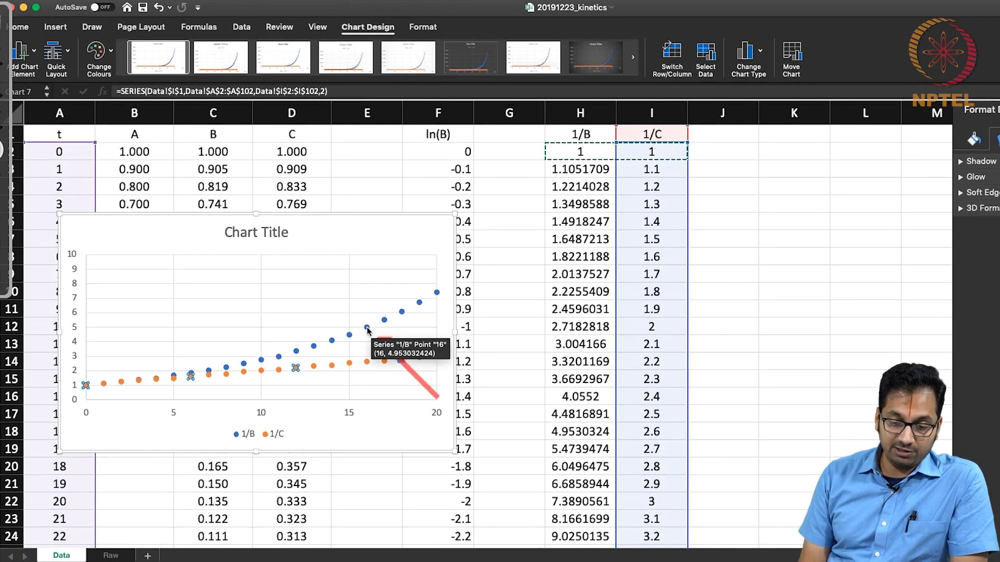
click(366, 329)
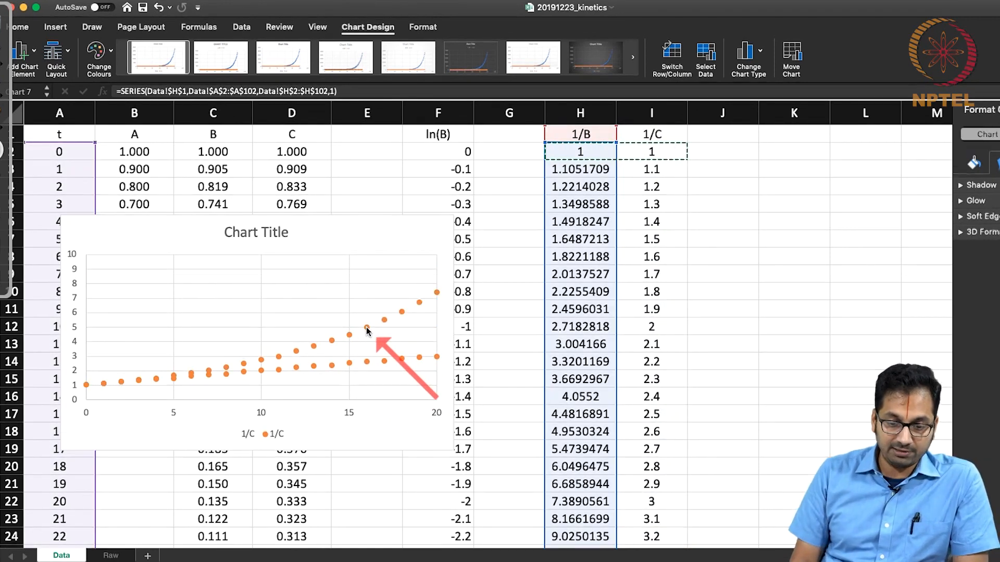
key(Delete)
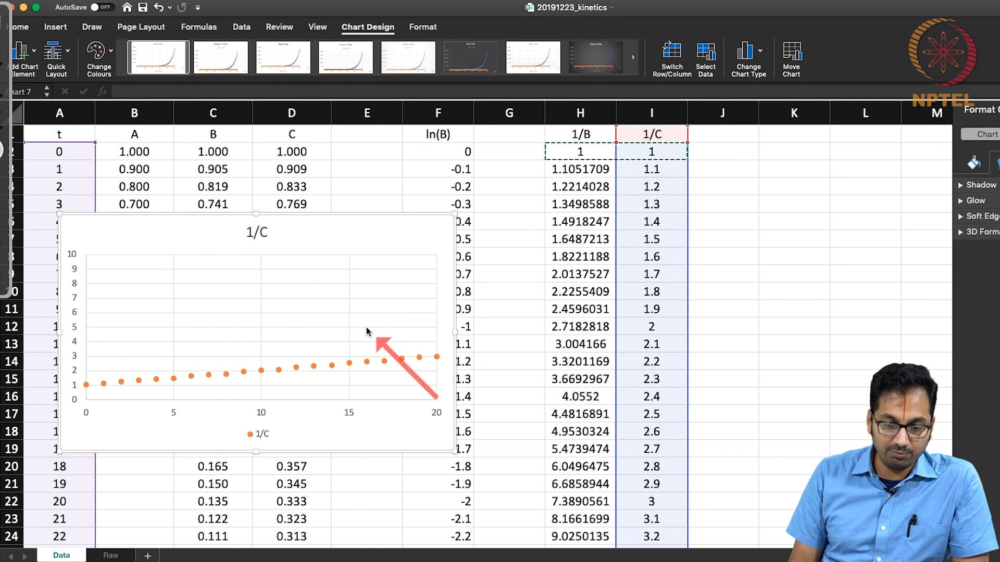
Step: Set the maximum of the 1/C chart's horizontal axis to 100
click(350, 413)
right_click(351, 412)
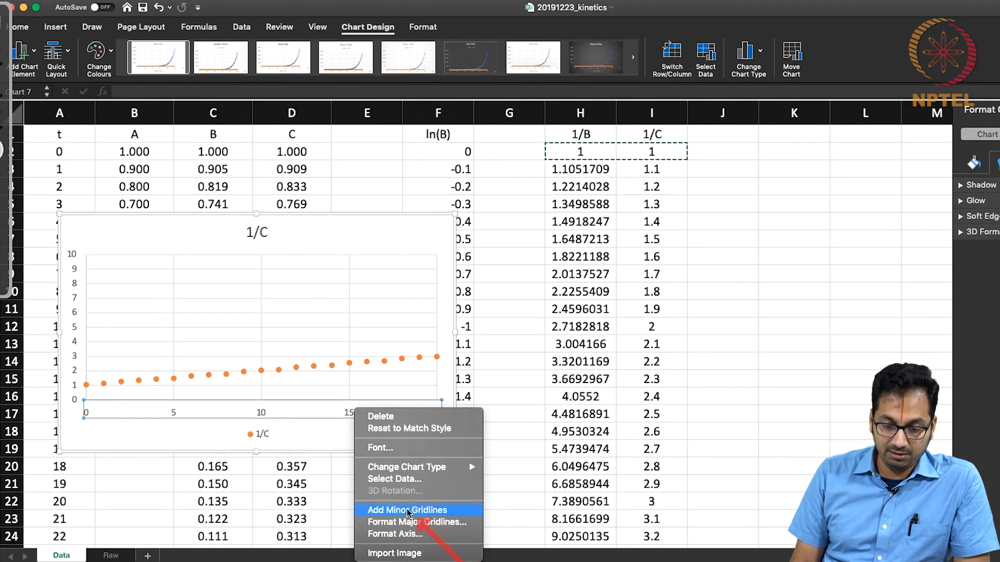
click(409, 534)
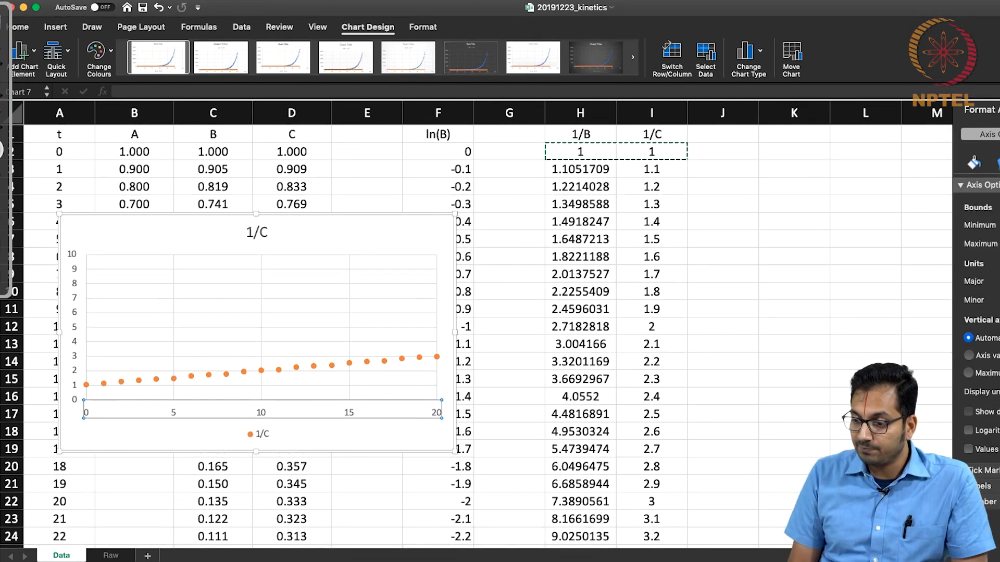
key(Return)
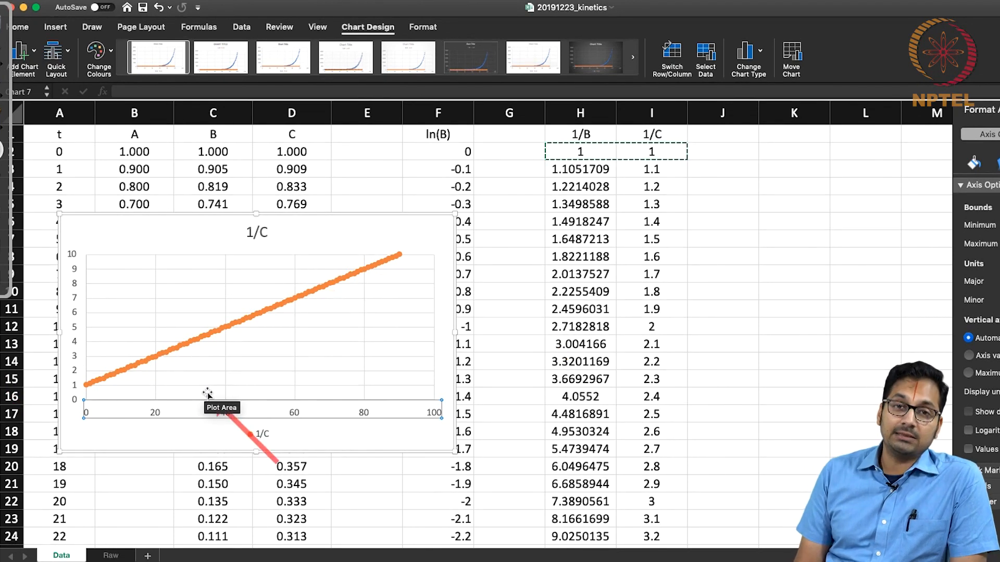
Step: Fit the 1/C series with a linear trendline using an intercept of 1, and move its displayed equation and R² label above the line
right_click(268, 311)
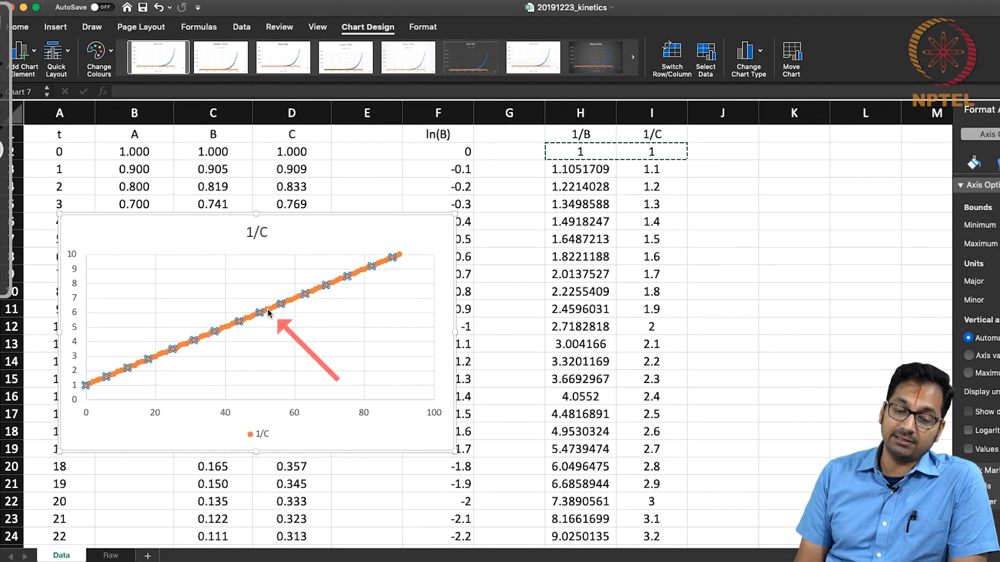
click(314, 402)
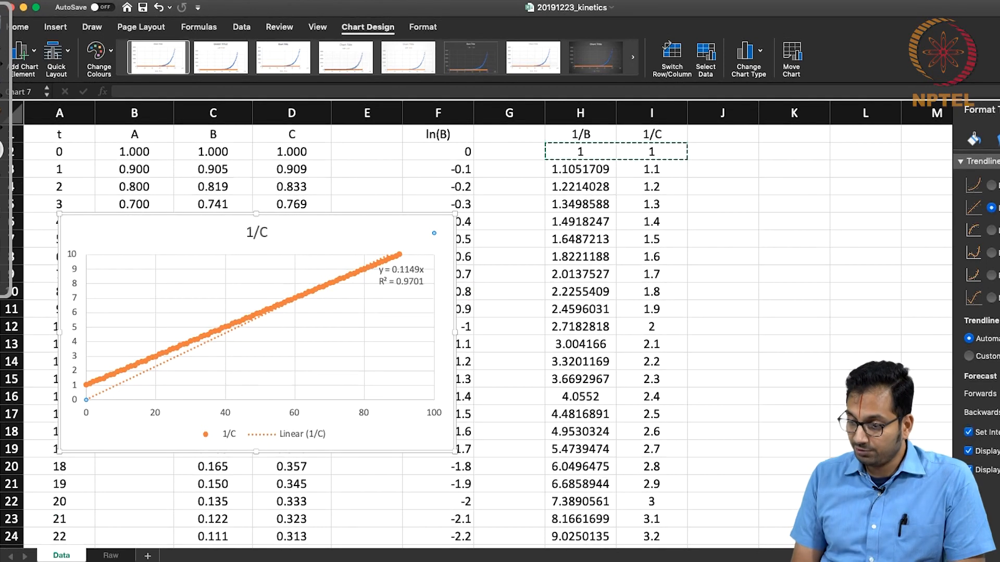
key(Return)
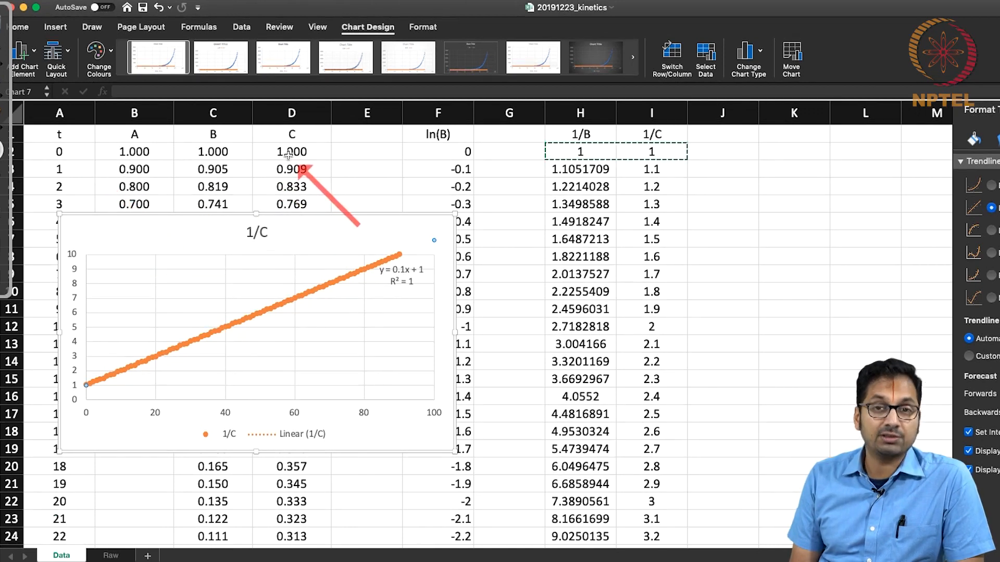
drag(415, 291, 389, 246)
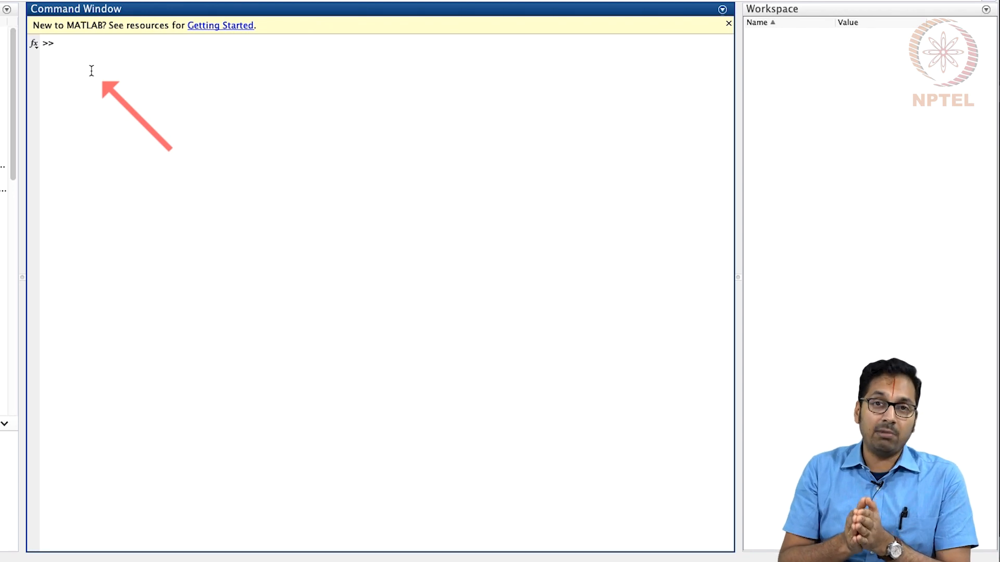
text(time )
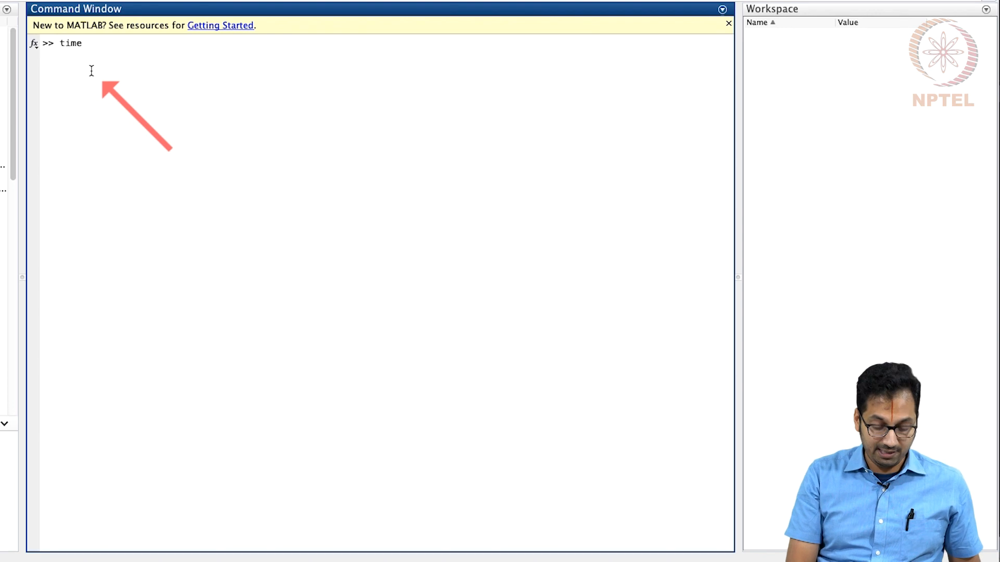
text(_s =)
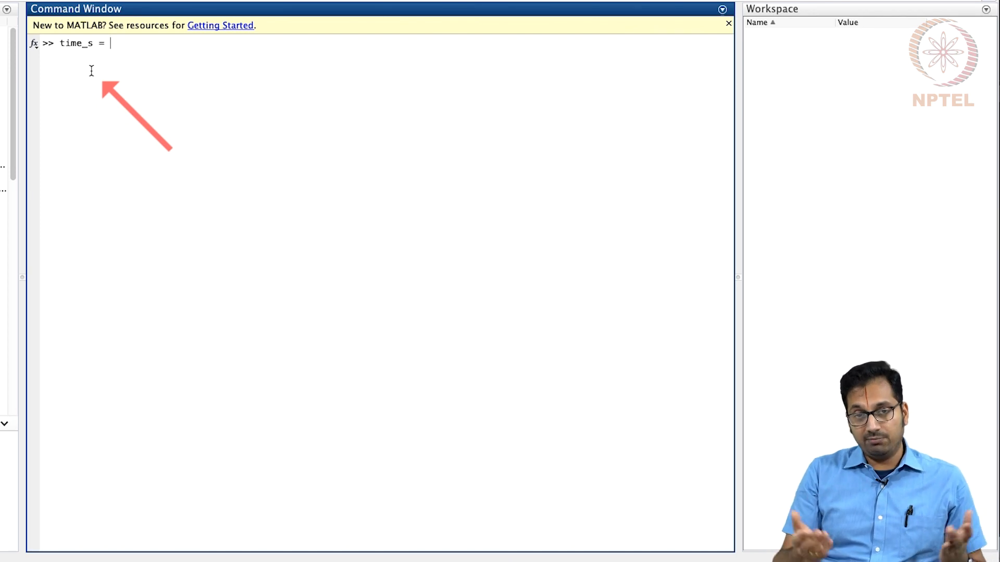
text([1 2 3 4 5 6 7 8 9 10])
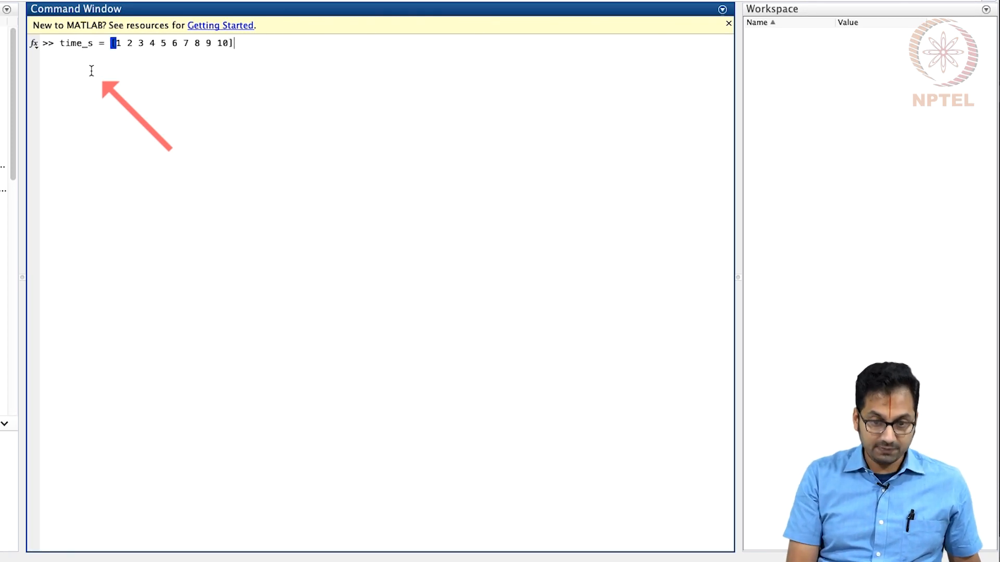
key(Return)
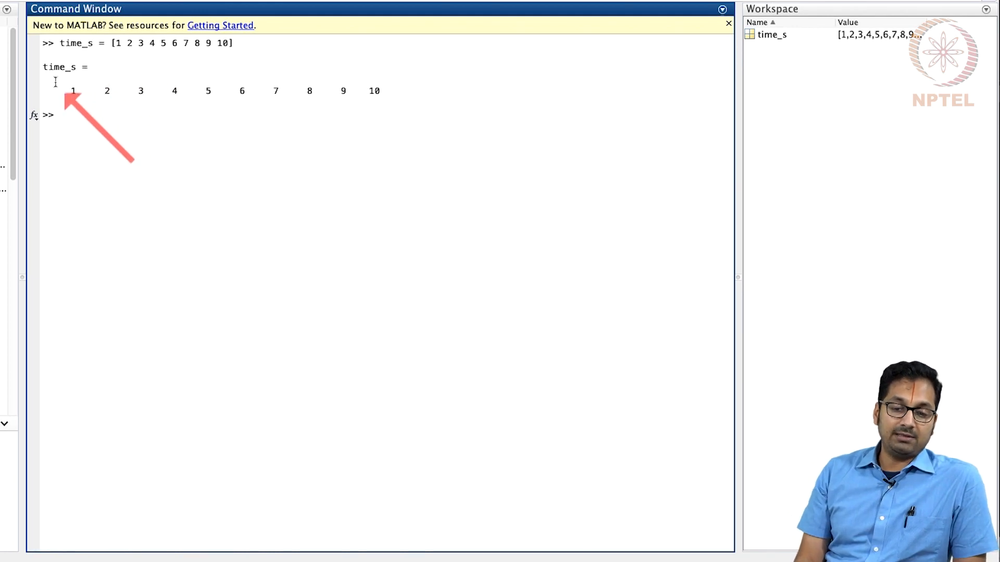
drag(65, 91, 388, 93)
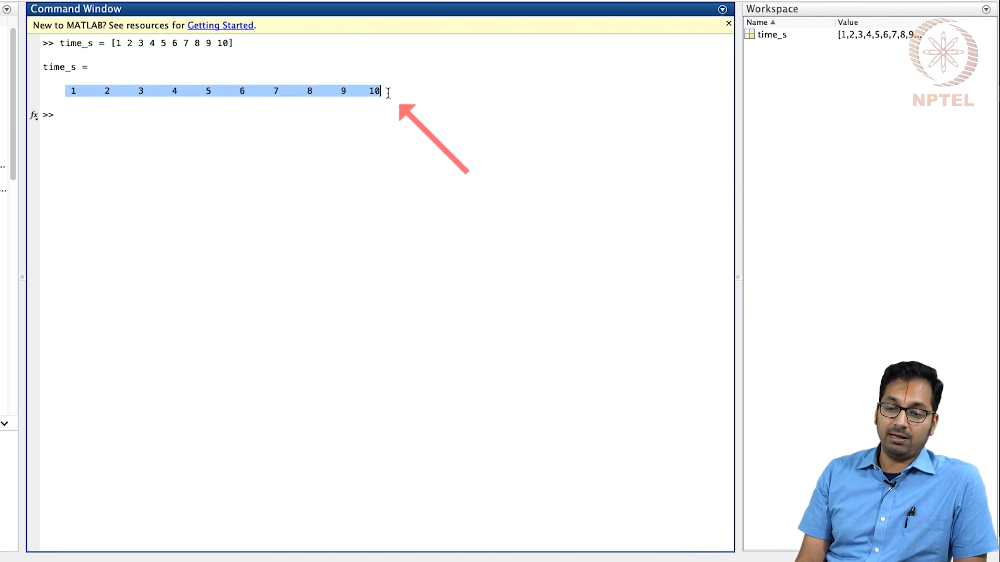
click(382, 166)
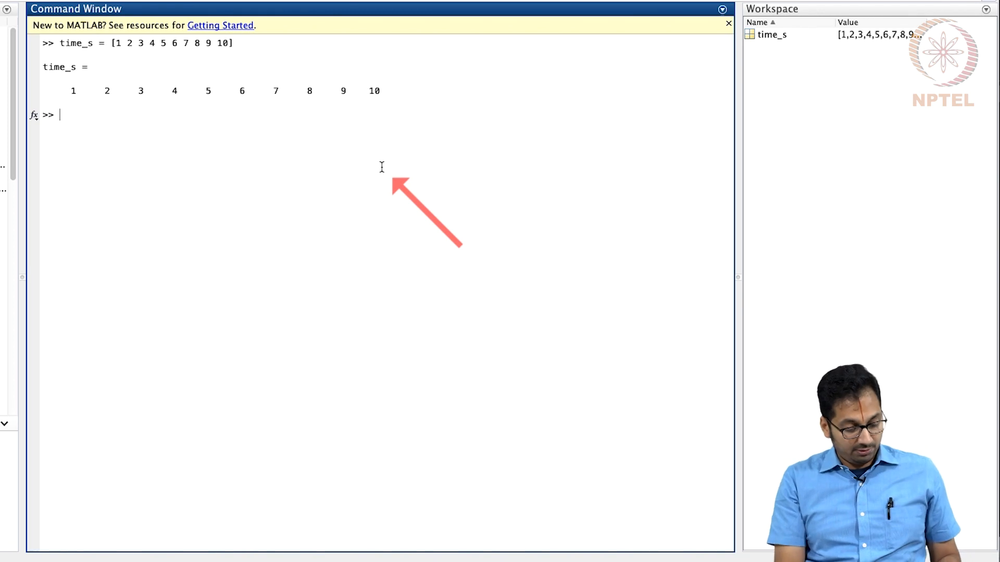
Step: Define conc_A in MATLAB from the A concentrations in B2:B12 of the Excel sheet, moving the chart off those cells to copy them
text(conc_A )
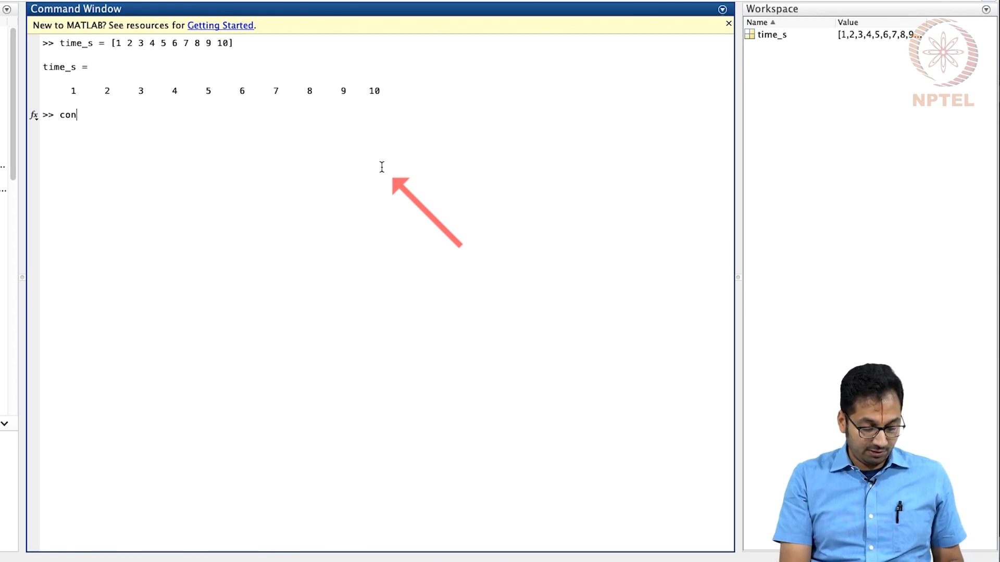
text(=)
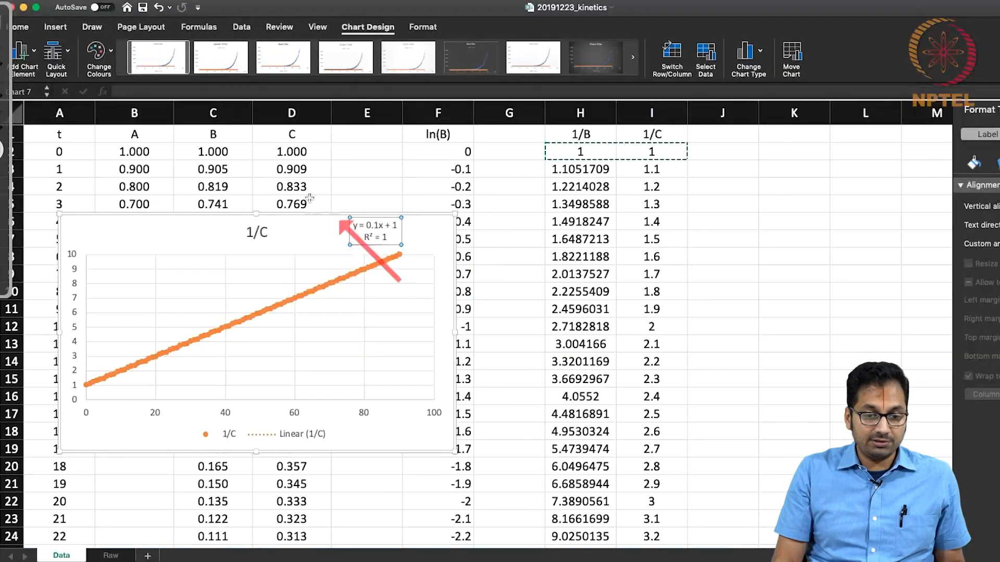
drag(193, 215, 456, 267)
drag(134, 152, 112, 331)
key(ctrl+c)
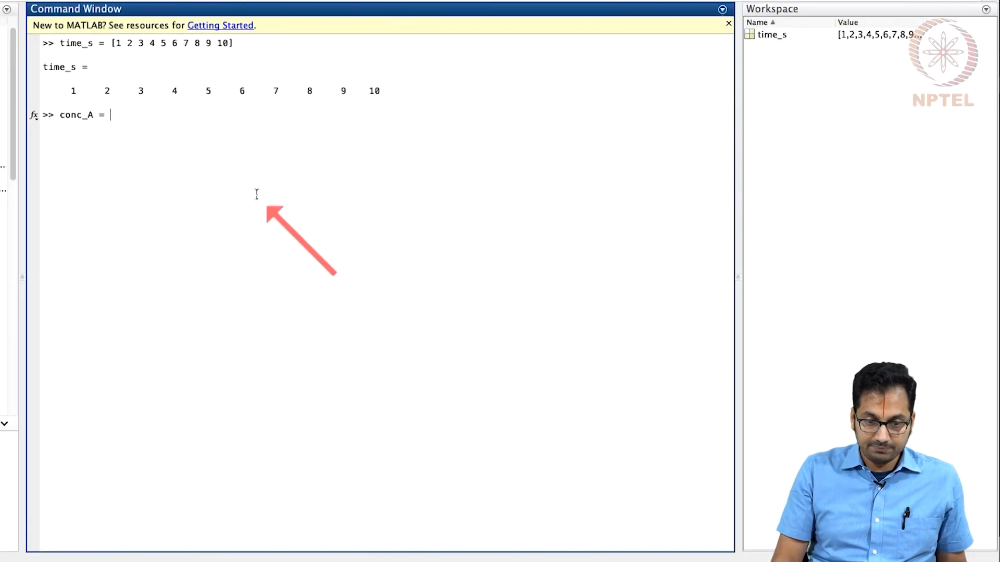
text([)
key(ctrl+v)
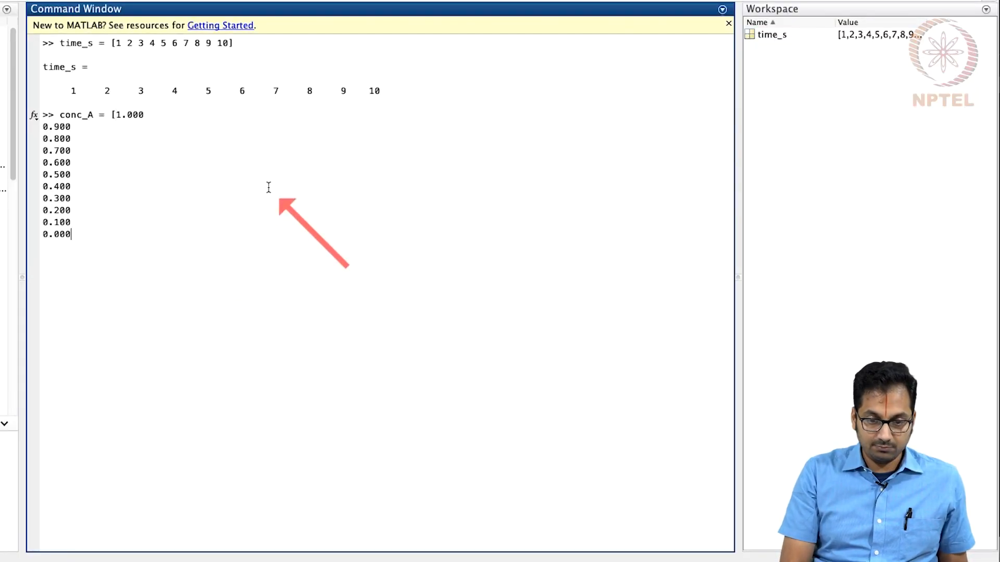
text(];)
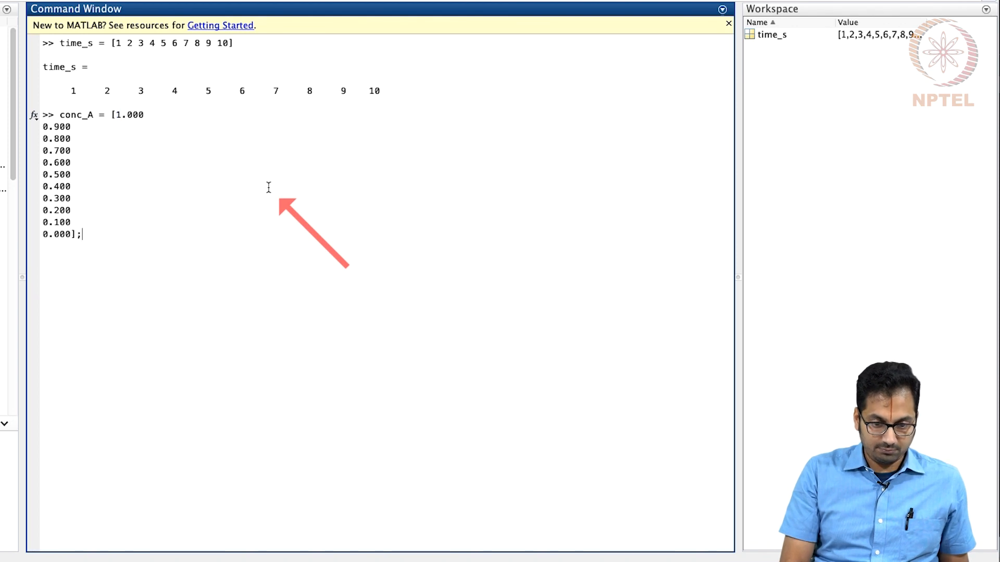
key(BackSpace)
key(Return)
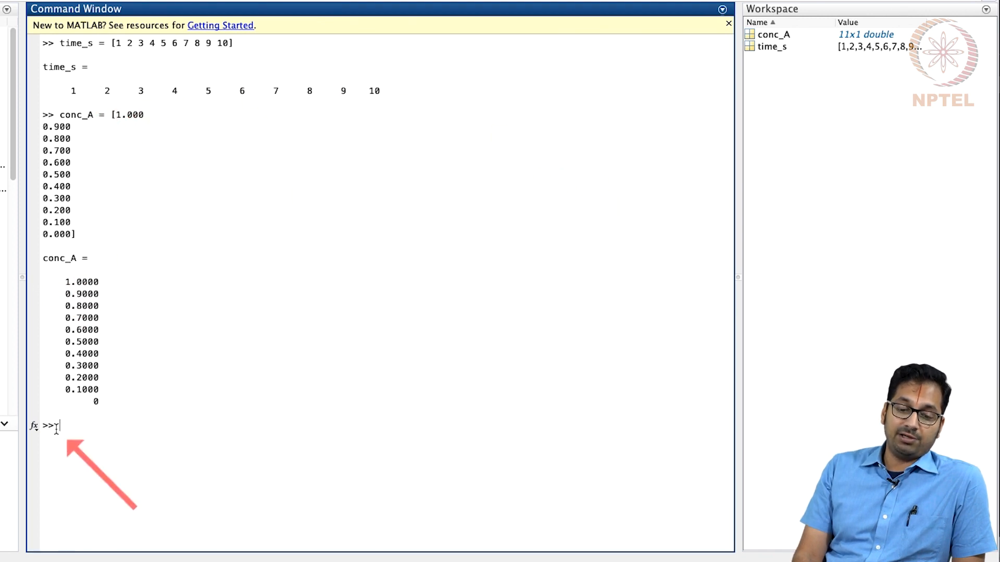
Step: Transpose conc_A into a row vector by running conc_A=conc_A'
text(conc)
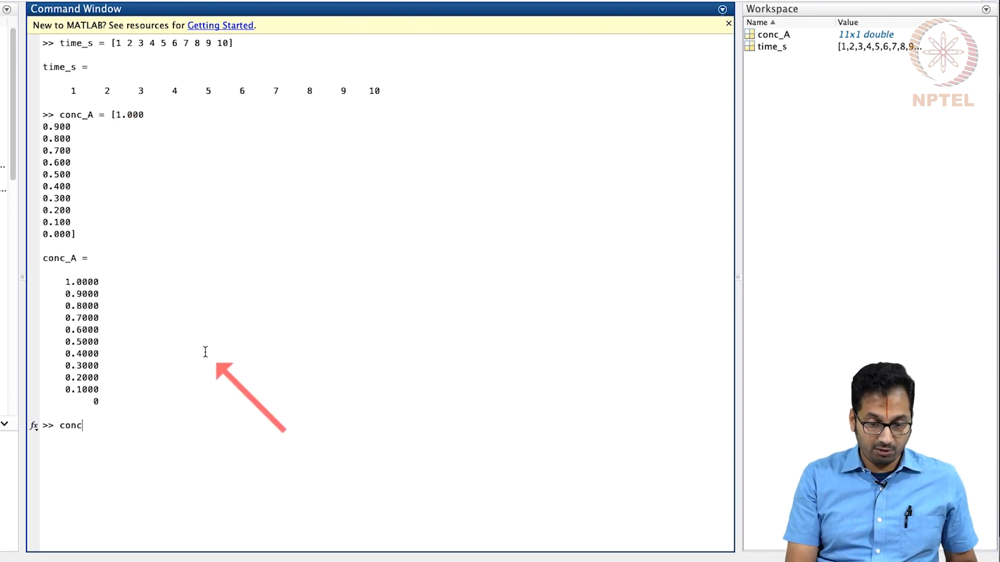
text(_A=conc_A')
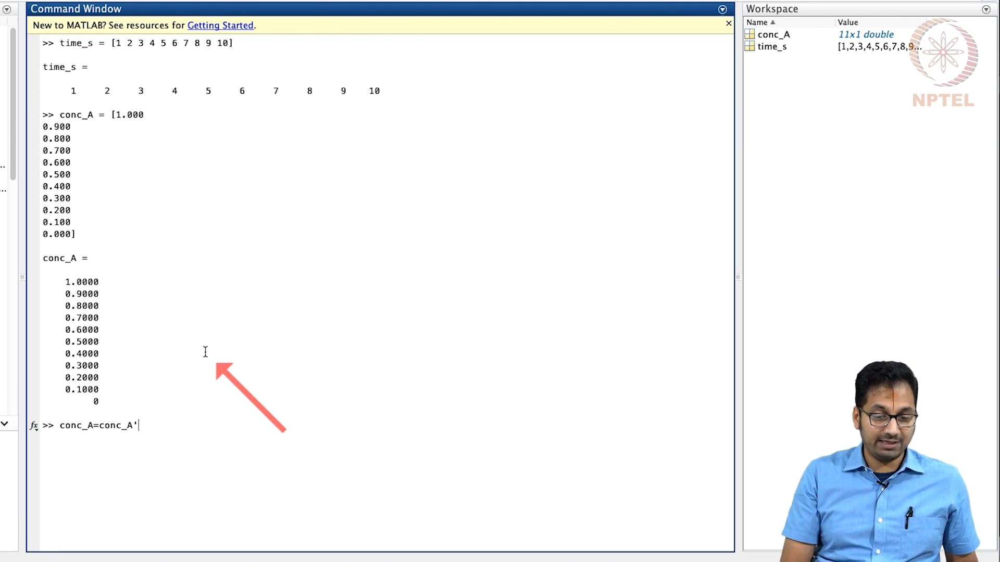
right_click(205, 352)
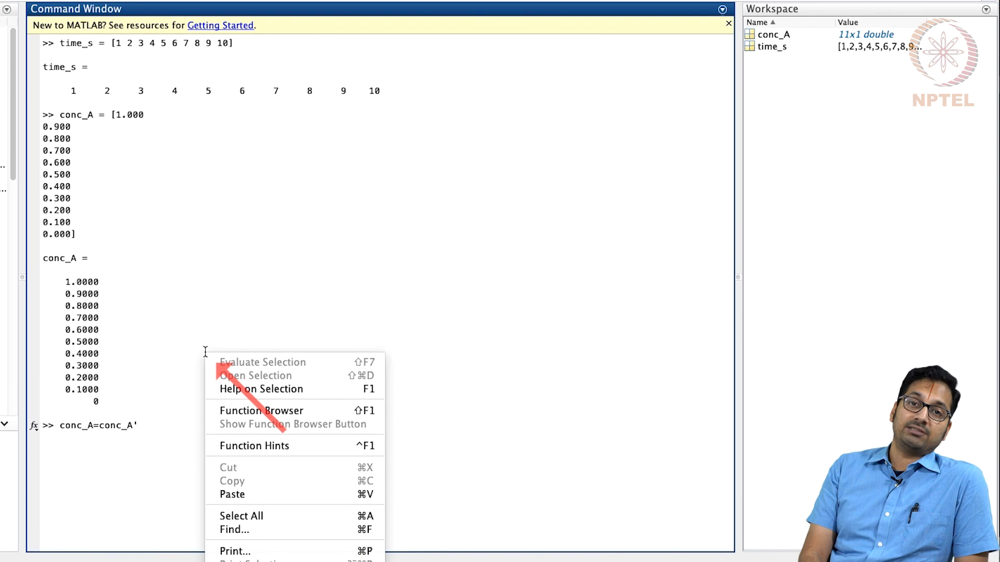
click(199, 342)
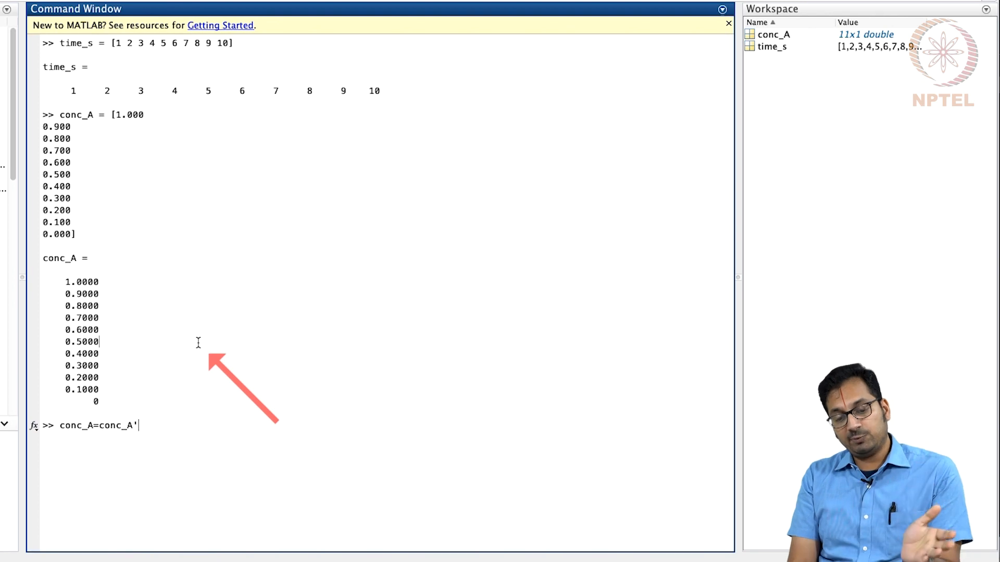
key(Return)
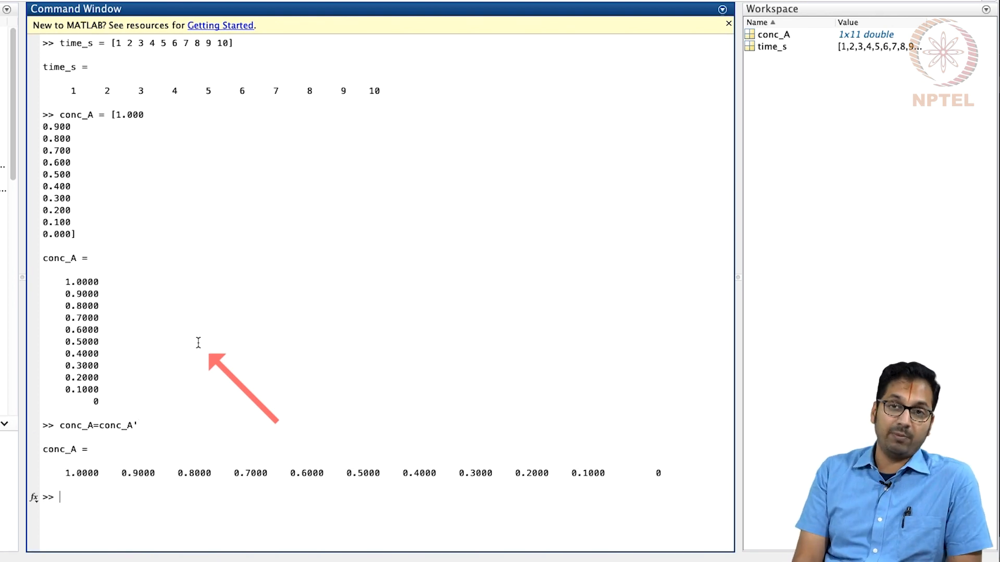
Step: Try to plot concentration A against time with plot(time_s, conc_A)
text(plot)
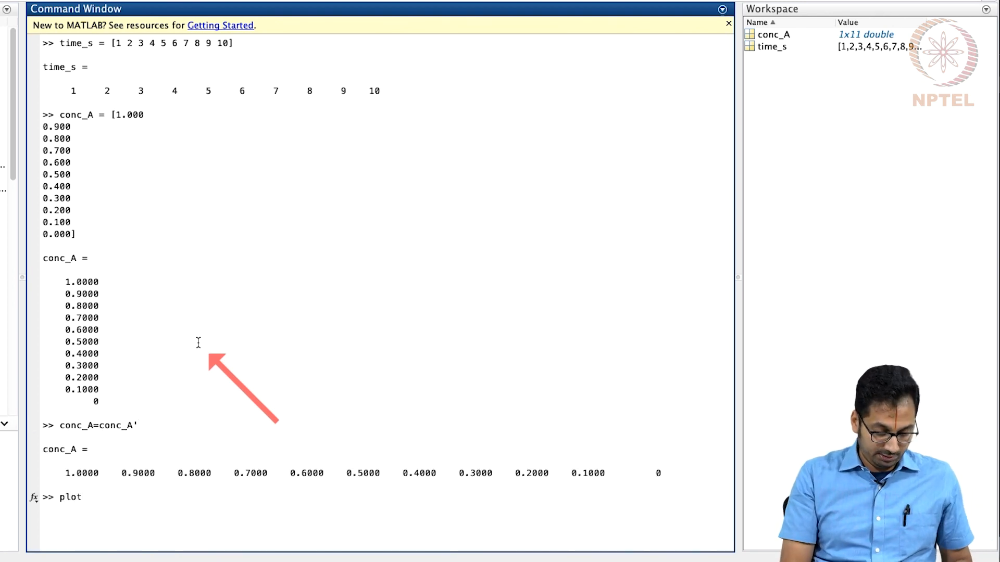
text((time)
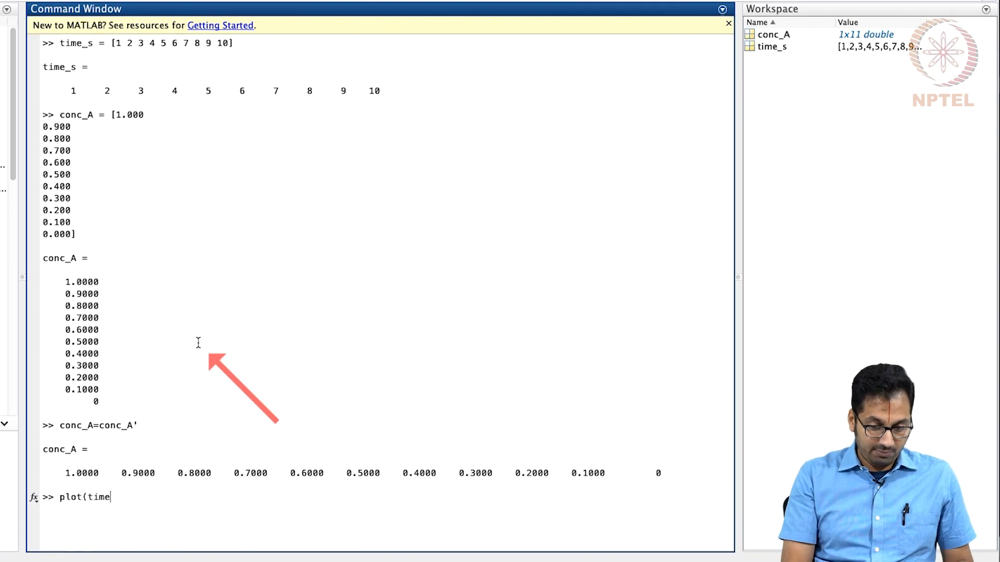
text(_s)
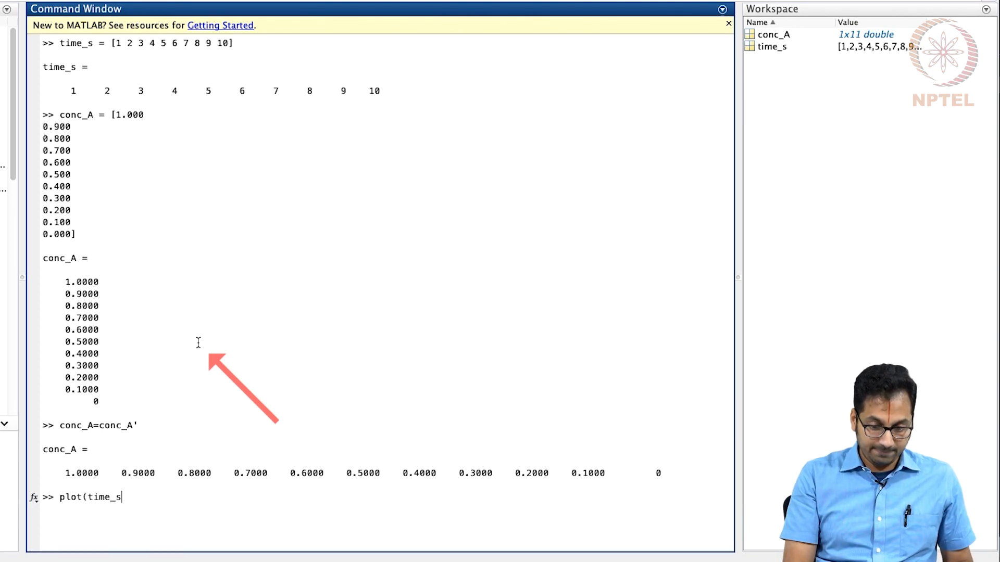
text(m=)
key(BackSpace)
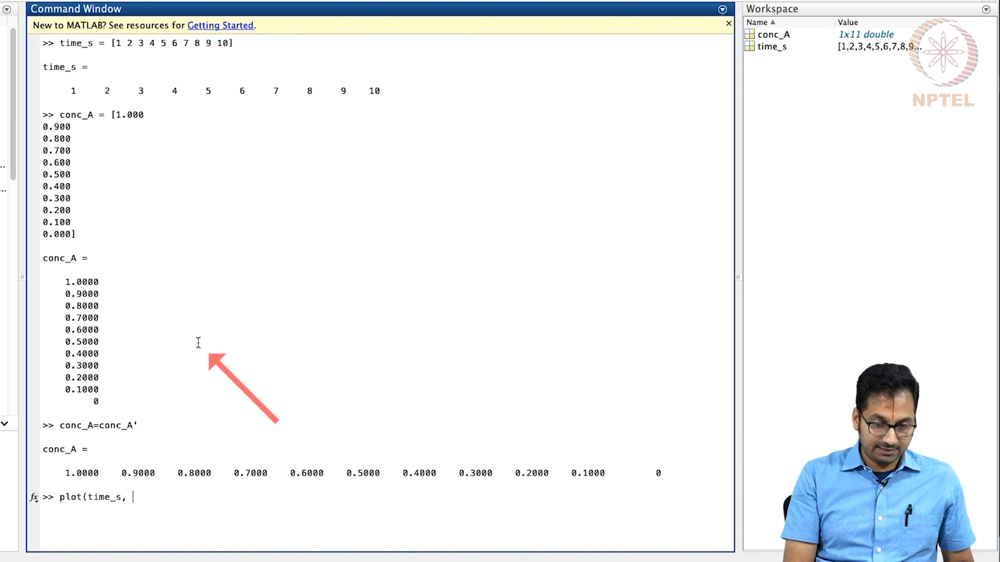
text(conc)
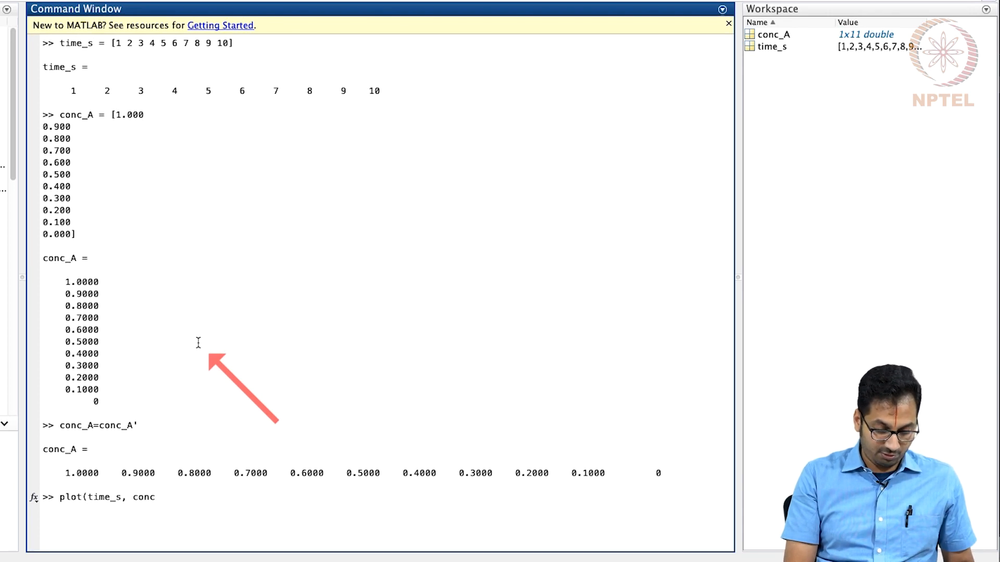
text(_A))
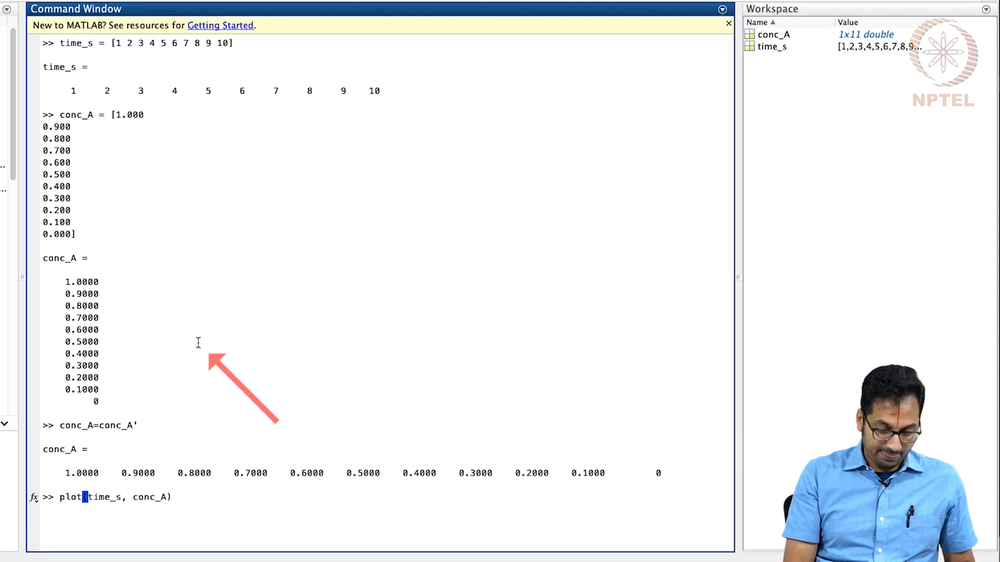
key(Return)
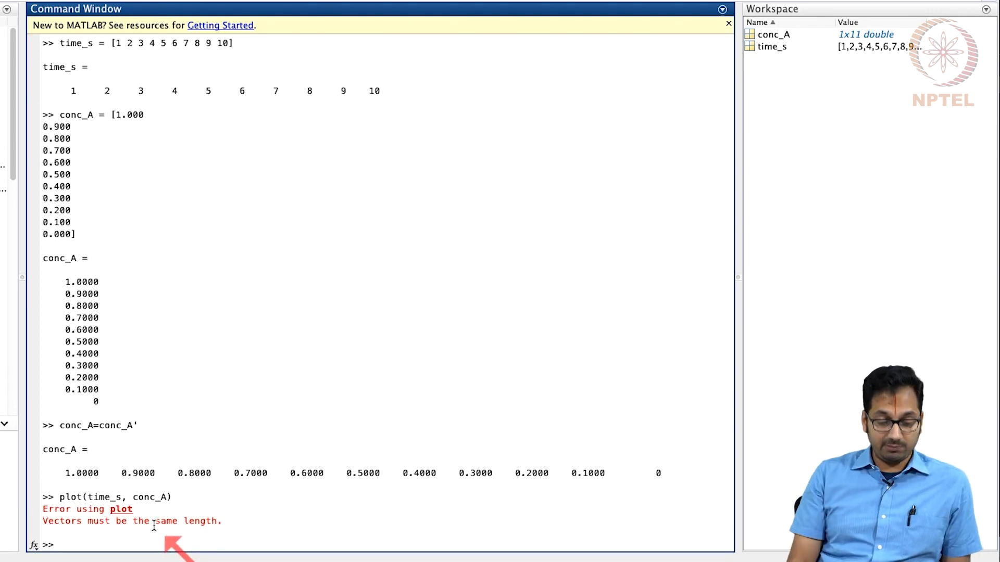
Step: Check the dimensions of conc_A by running size(conc_A)
text(sin)
key(BackSpace)
key(BackSpace)
key(BackSpace)
text(ze)
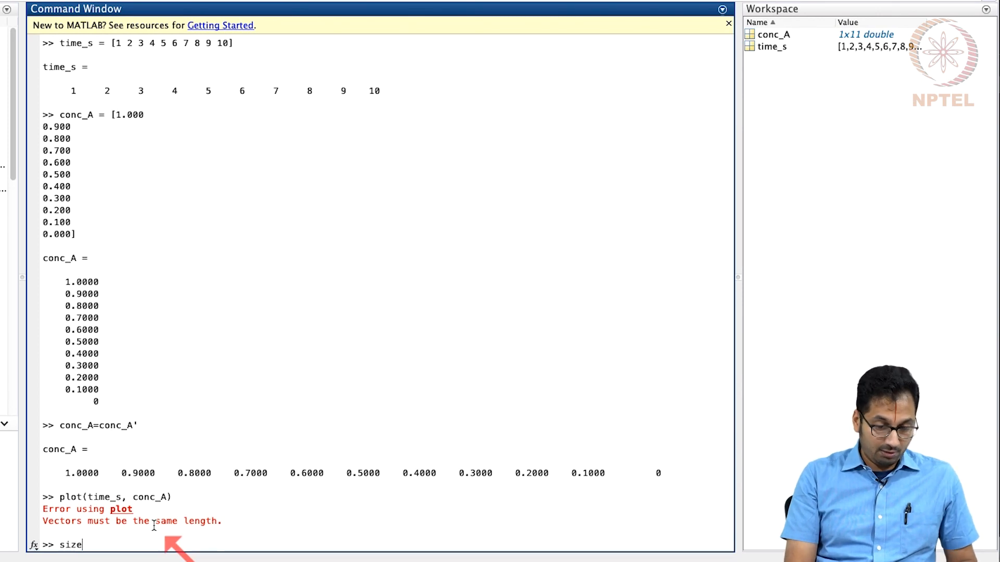
text((conc)
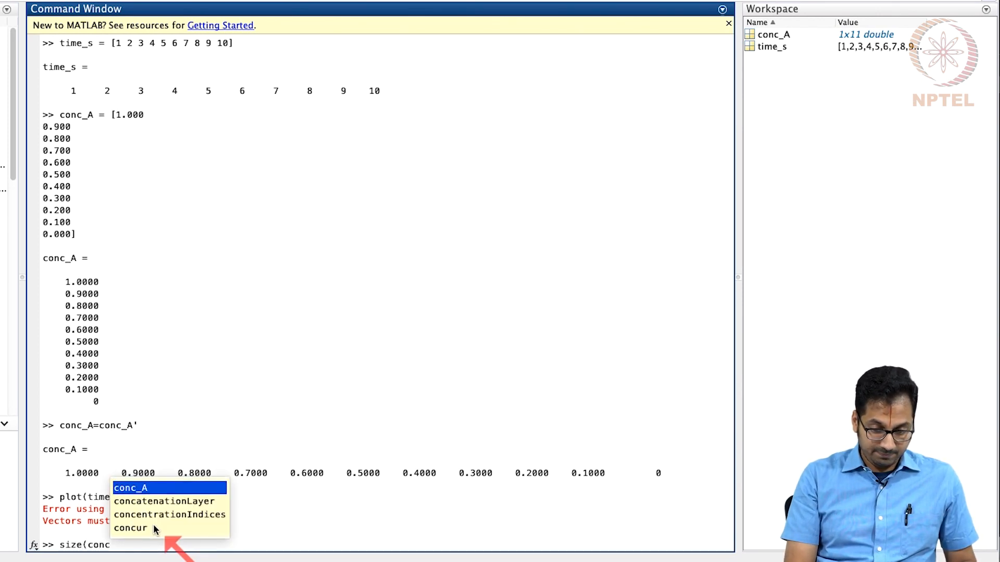
key(Tab)
text())
key(Return)
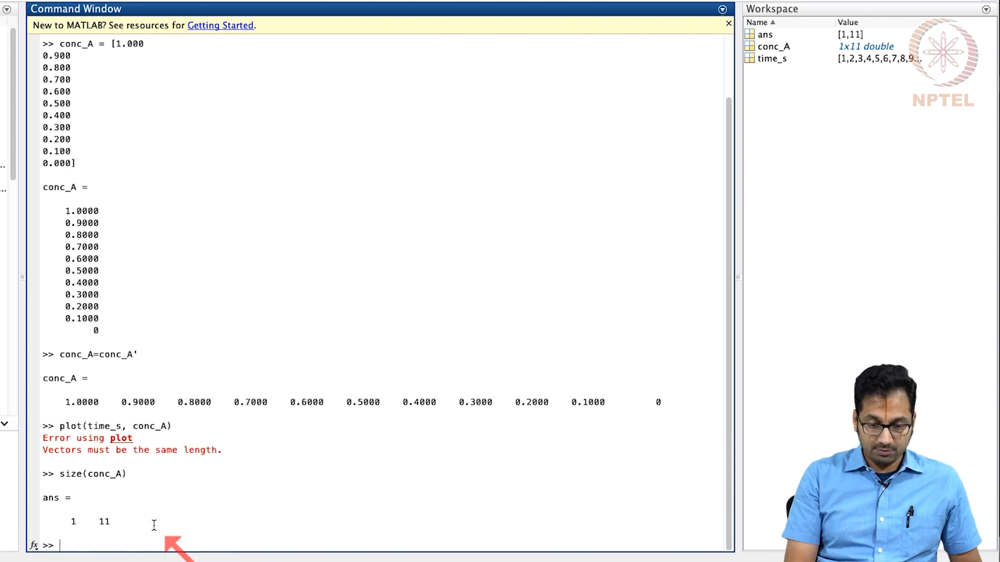
Step: Check the dimensions of time_s by running size(time_s)
text(sinz)
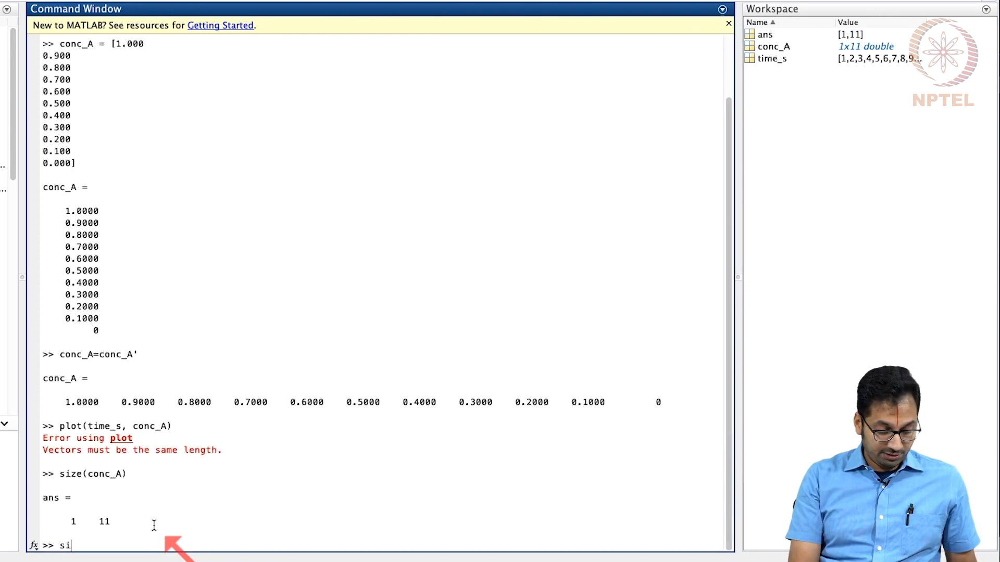
key(BackSpace)
text(ze()
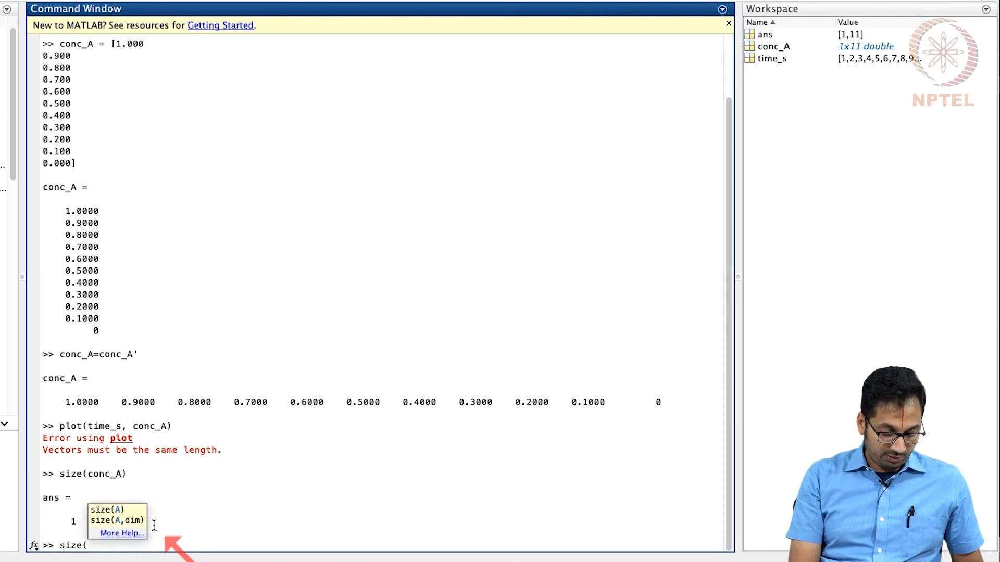
text(time_s))
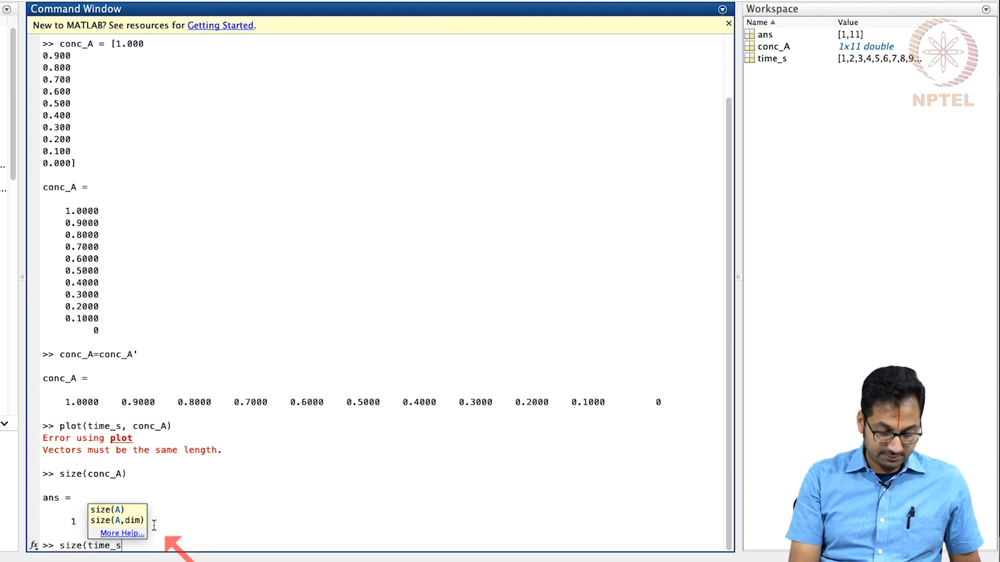
key(Return)
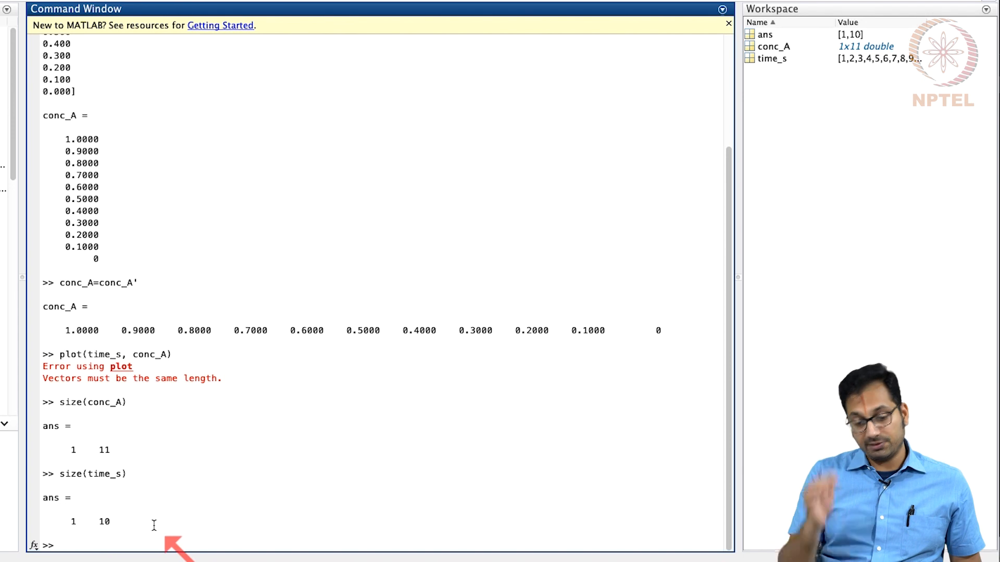
text(time)
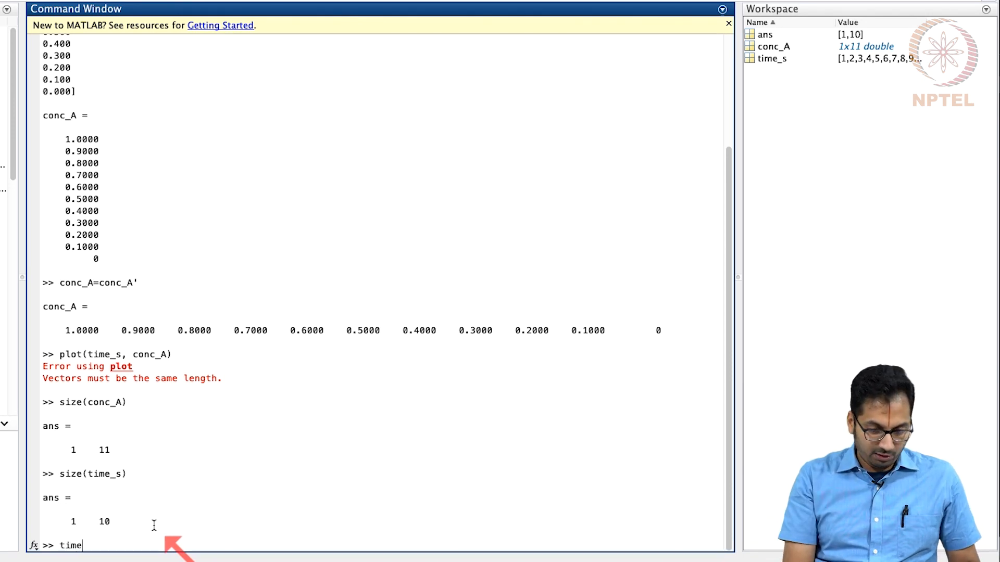
text(=[time)
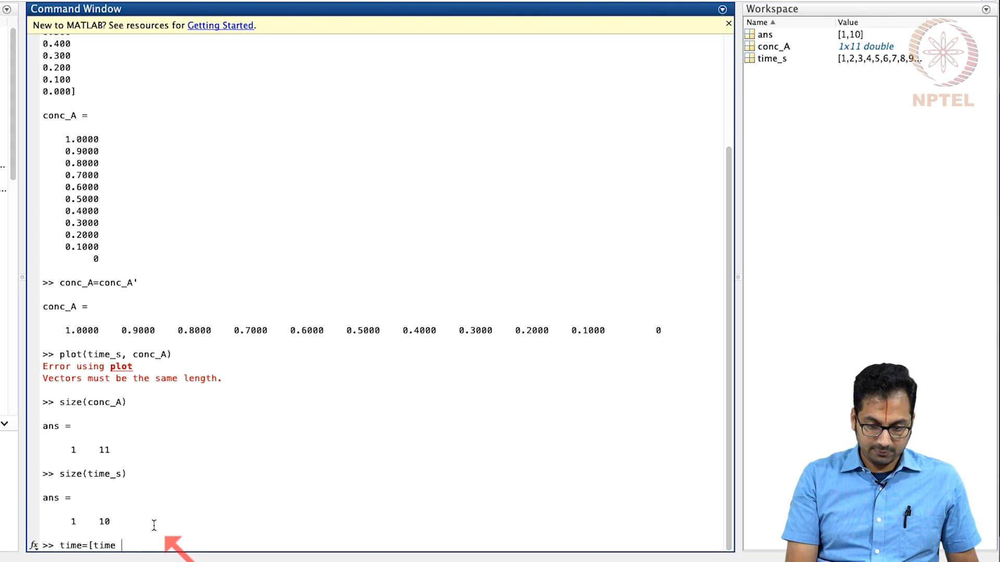
key(BackSpace)
key(BackSpace)
key(BackSpace)
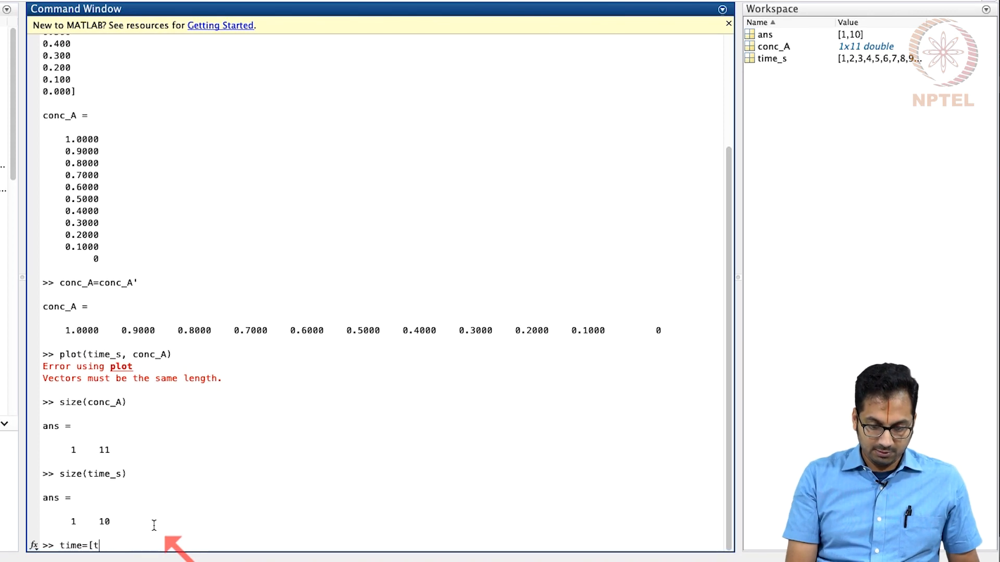
key(Up)
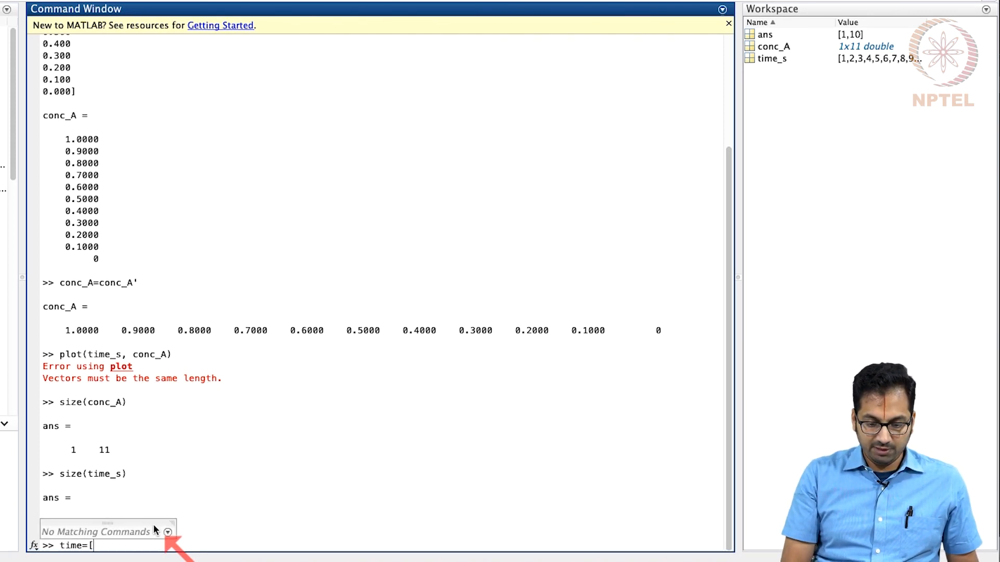
key(BackSpace)
key(BackSpace)
text(_s)
key(Up)
key(Left)
key(Left)
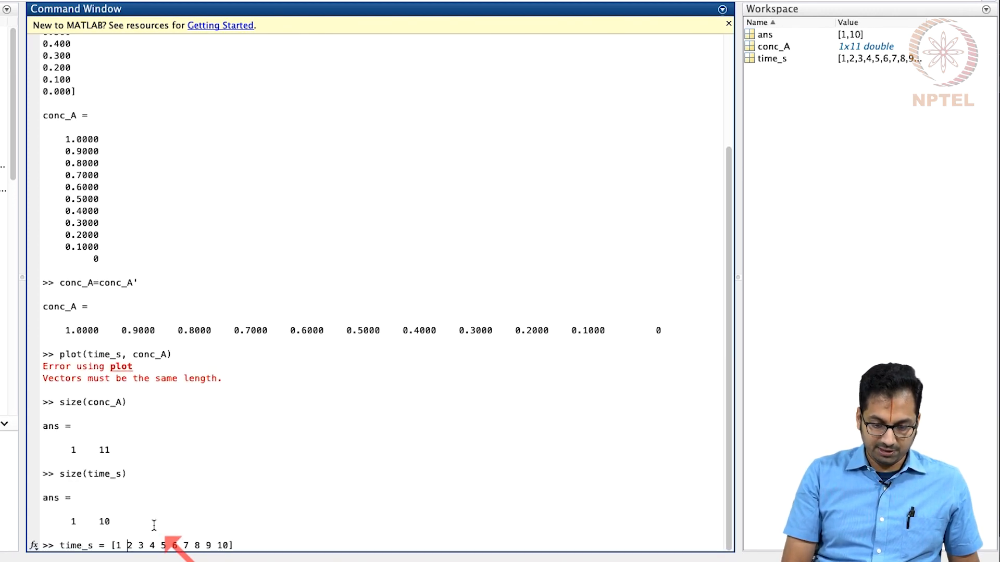
text(0)
key(Return)
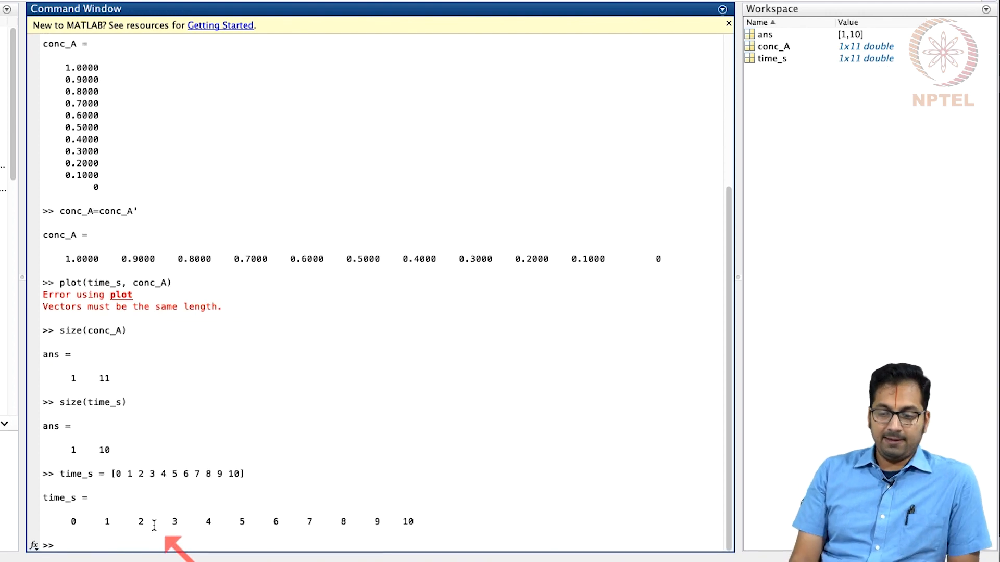
Step: Rerun plot(time_s, conc_A) from the command history and dismiss the chart-interaction notice in the figure
key(Up)
key(Up)
key(Up)
key(Up)
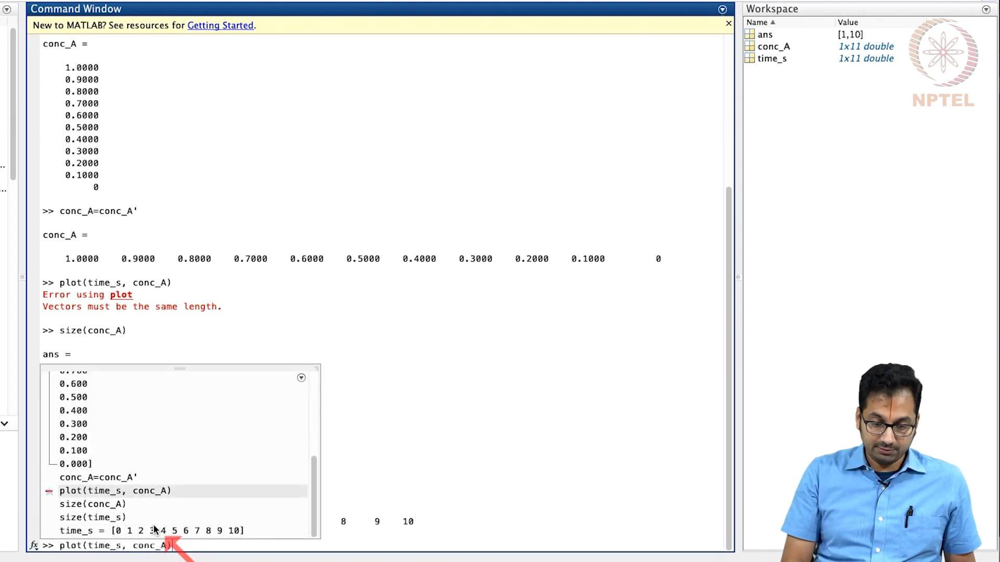
key(Return)
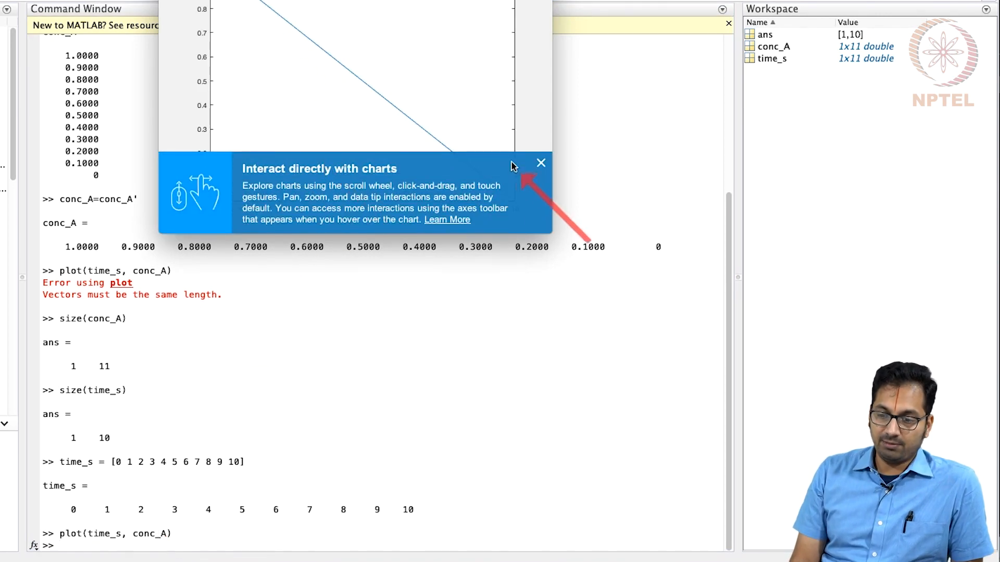
click(539, 165)
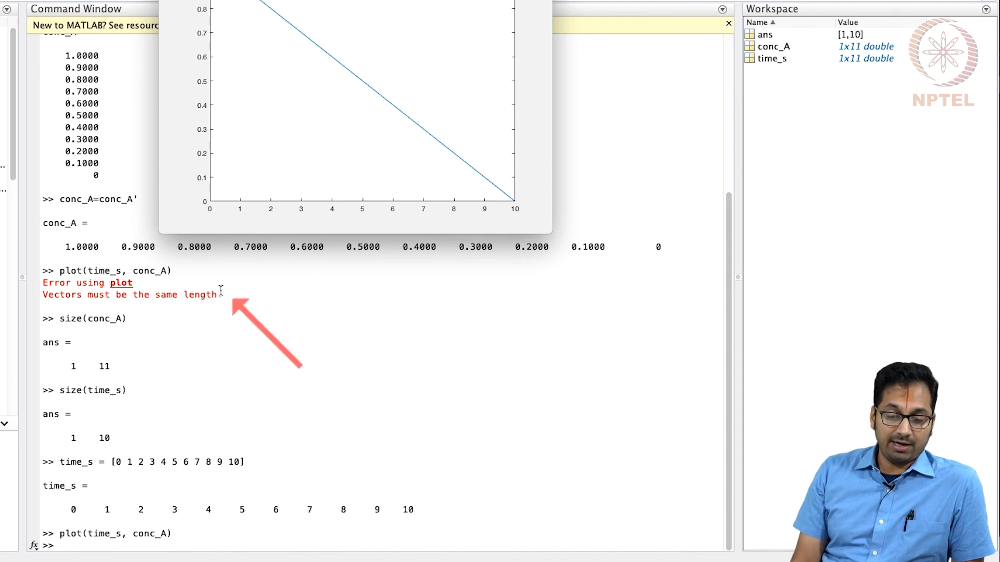
Step: Replot concentration A against time with circle markers using plot(time_s, conc_A, 'o')
click(205, 355)
key(Up)
key(Left)
text(, 'o')
key(Return)
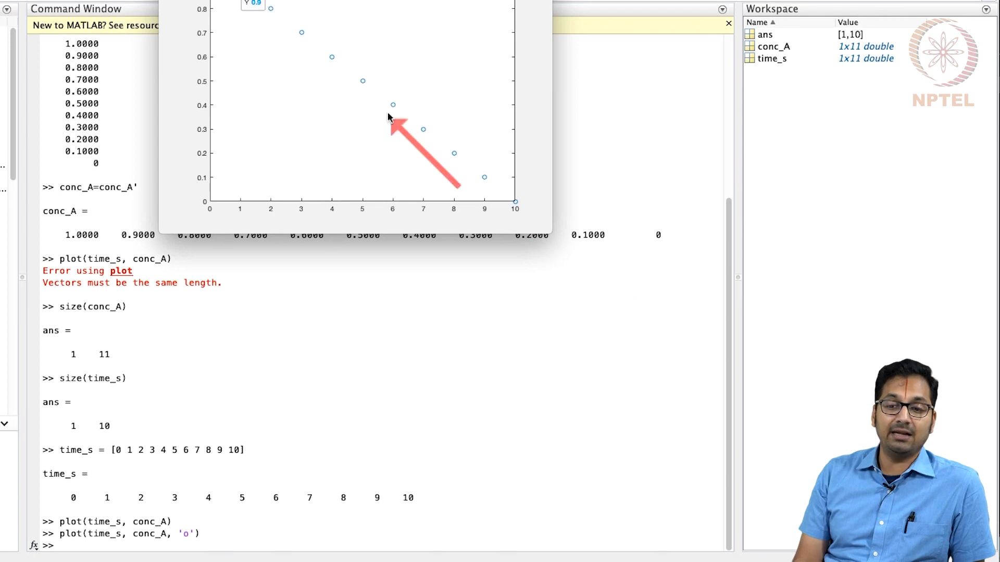
Step: Launch the Curve Fitting Tool by running cftool
click(315, 305)
text(cftool)
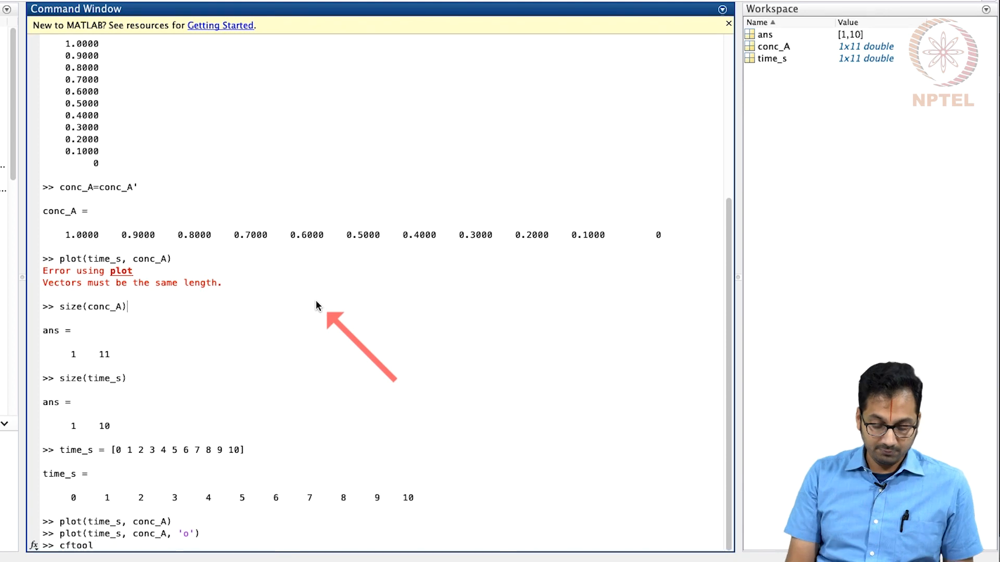
key(Return)
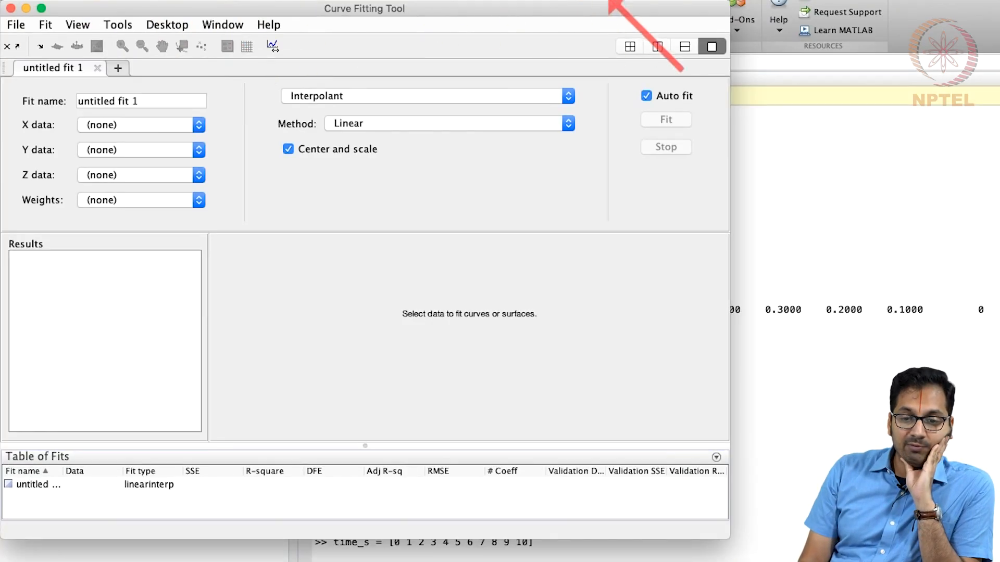
Step: Fit the data with time_s as X data and conc_A as Y data, and review the fit coefficients and their confidence bounds
click(190, 124)
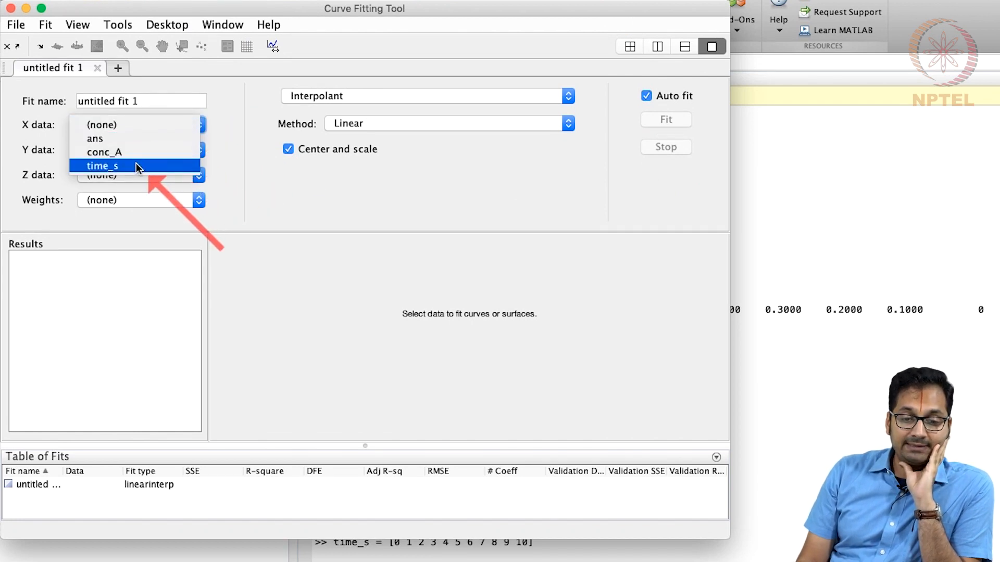
click(136, 166)
click(151, 150)
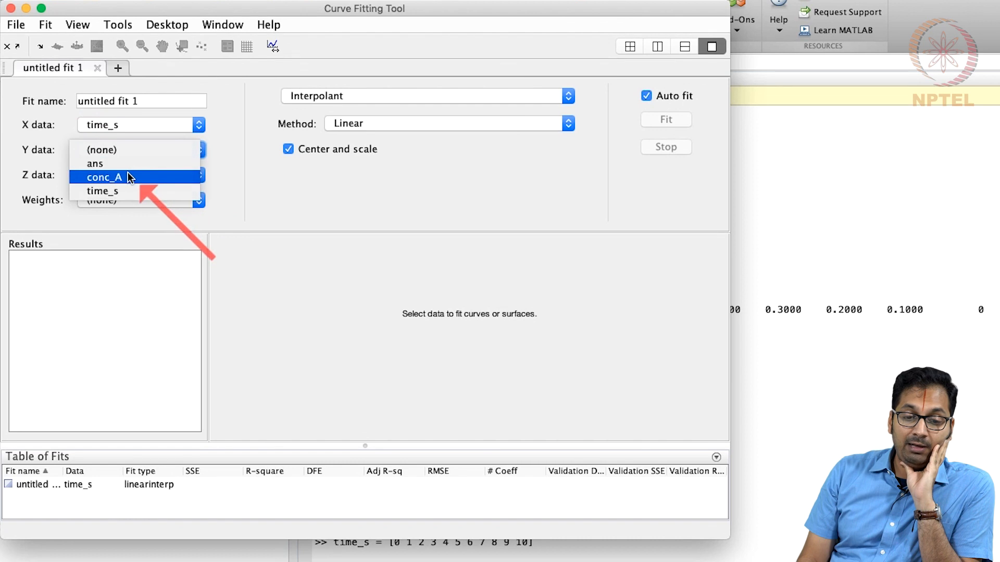
click(132, 149)
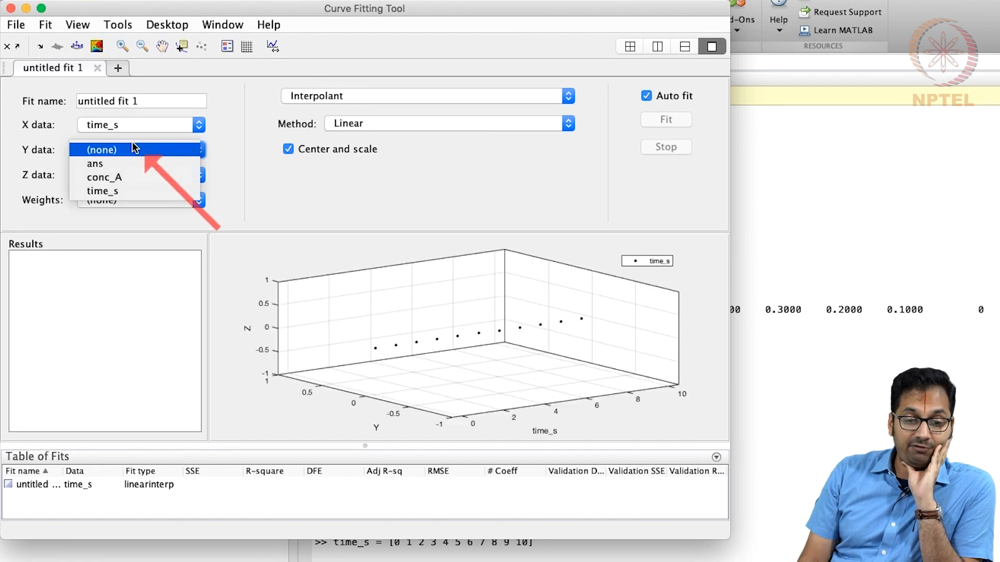
click(120, 177)
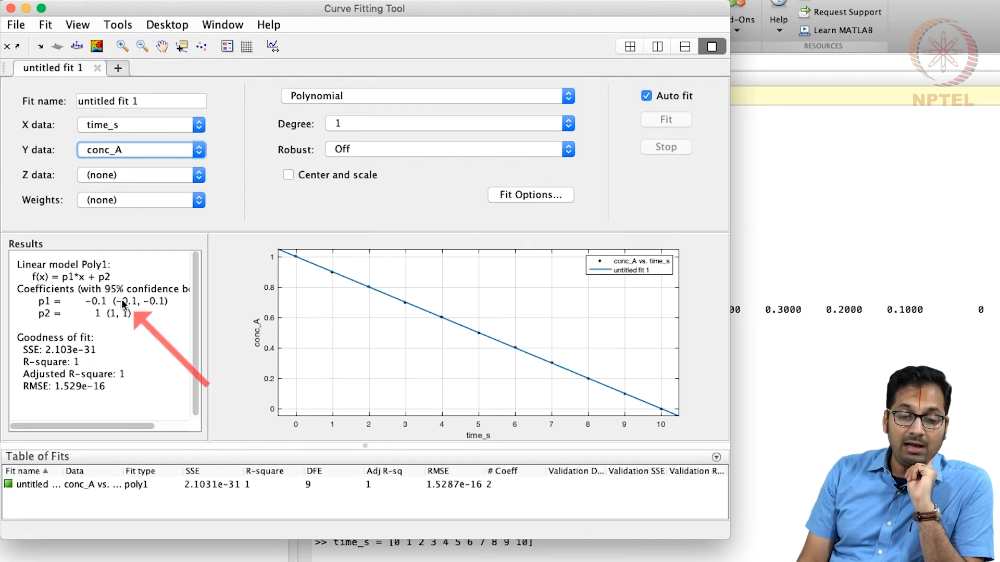
drag(110, 425, 161, 425)
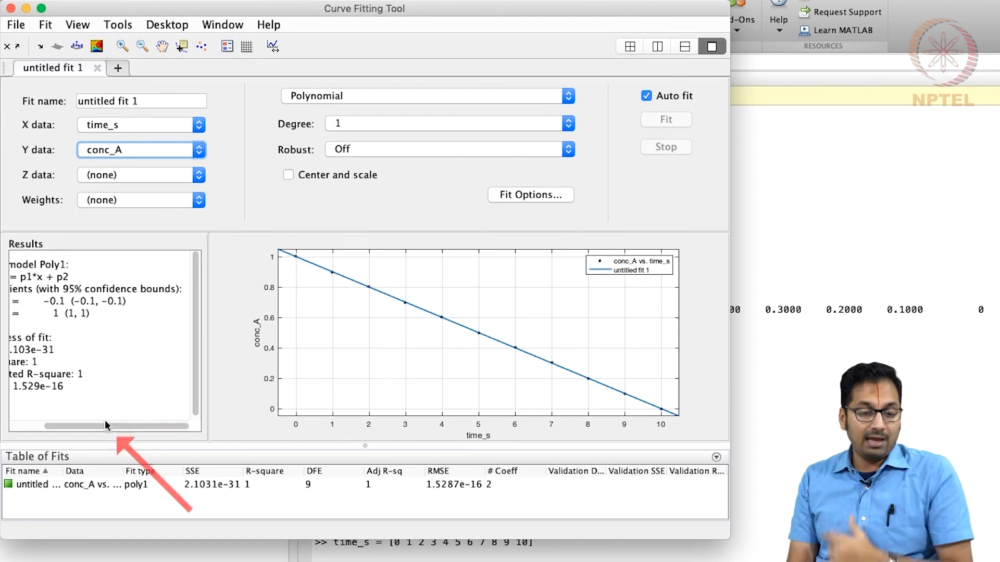
drag(104, 423, 71, 425)
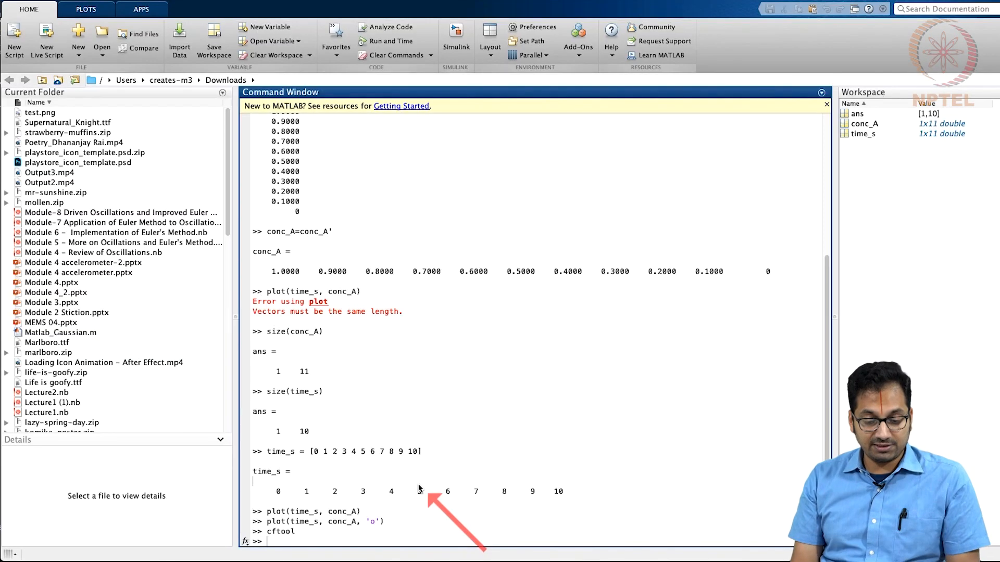
text(co)
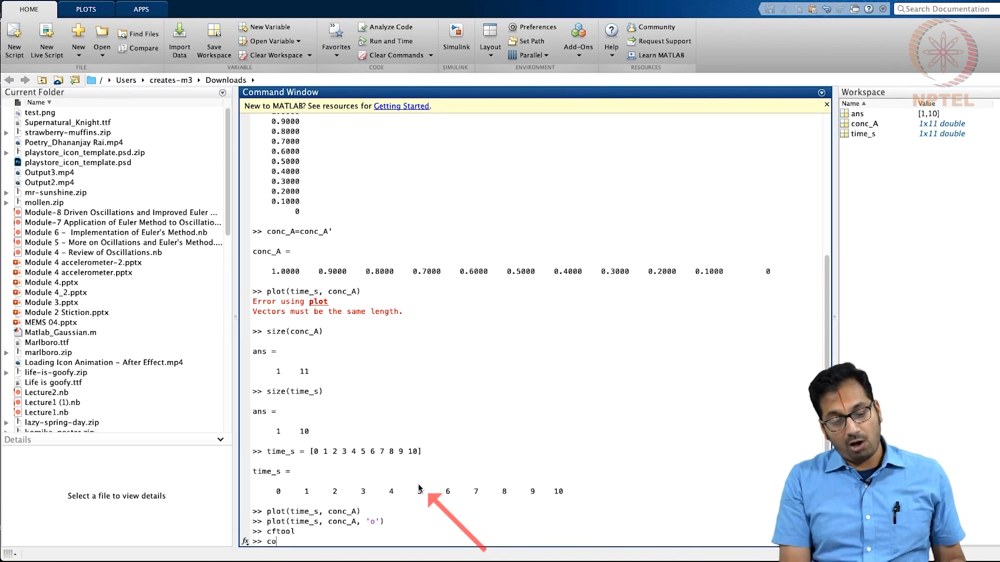
key(BackSpace)
key(BackSpace)
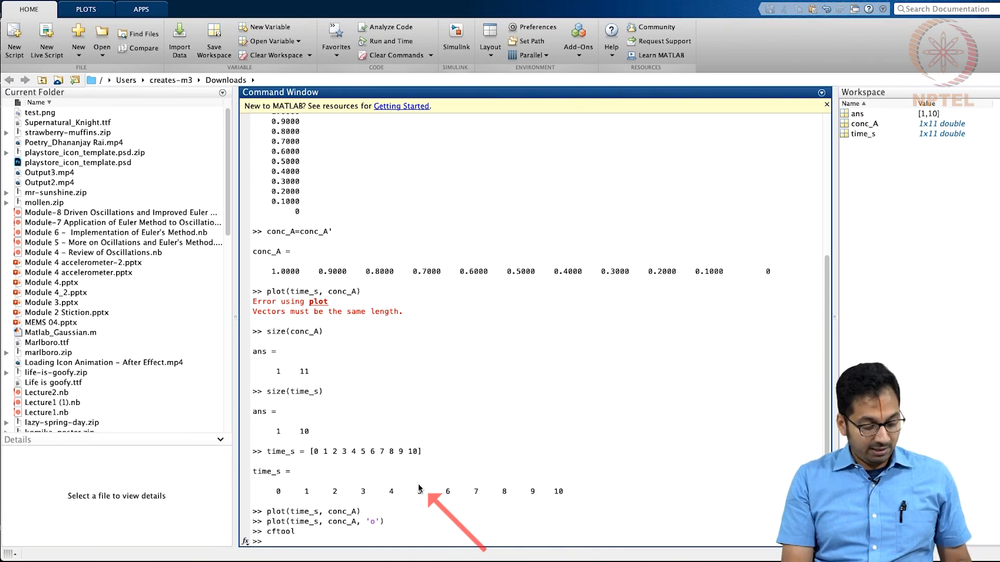
text(xlsread)
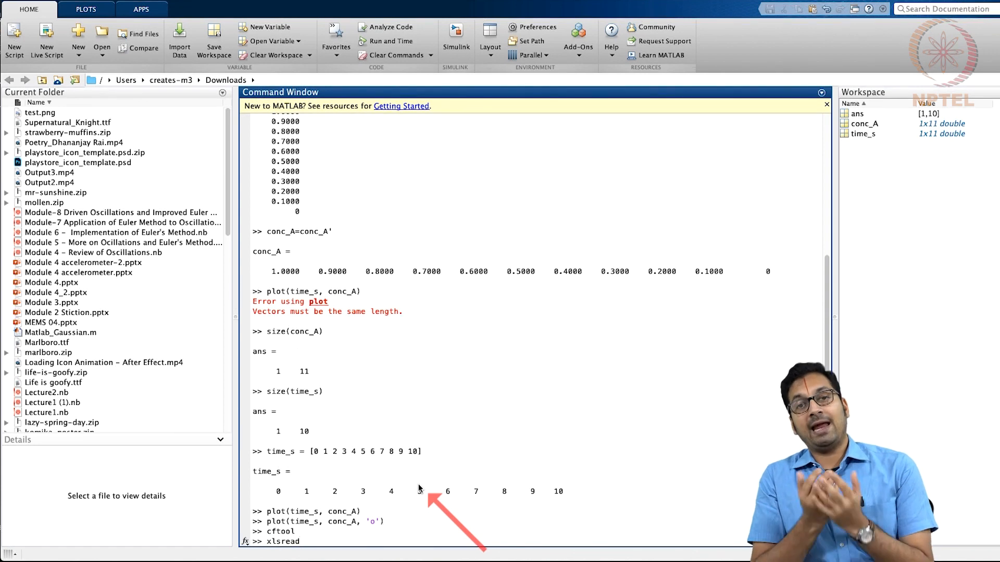
key(BackSpace)
key(BackSpace)
key(BackSpace)
key(BackSpace)
key(BackSpace)
key(BackSpace)
key(BackSpace)
Step: Display the current working folder with pwd and list its Excel workbooks with ls *.xlsx
text(p)
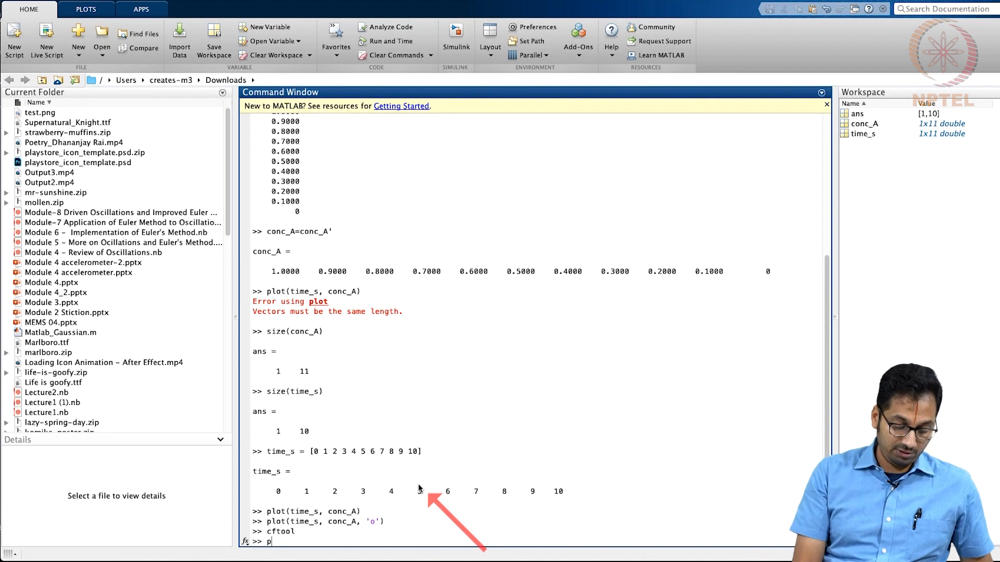
text(wd)
key(Return)
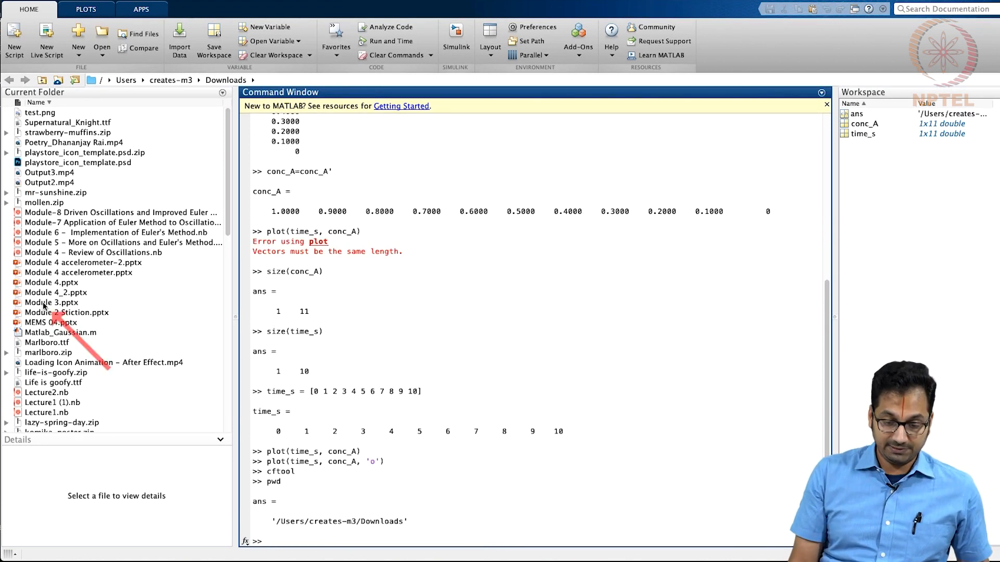
text(ls *.xlsx)
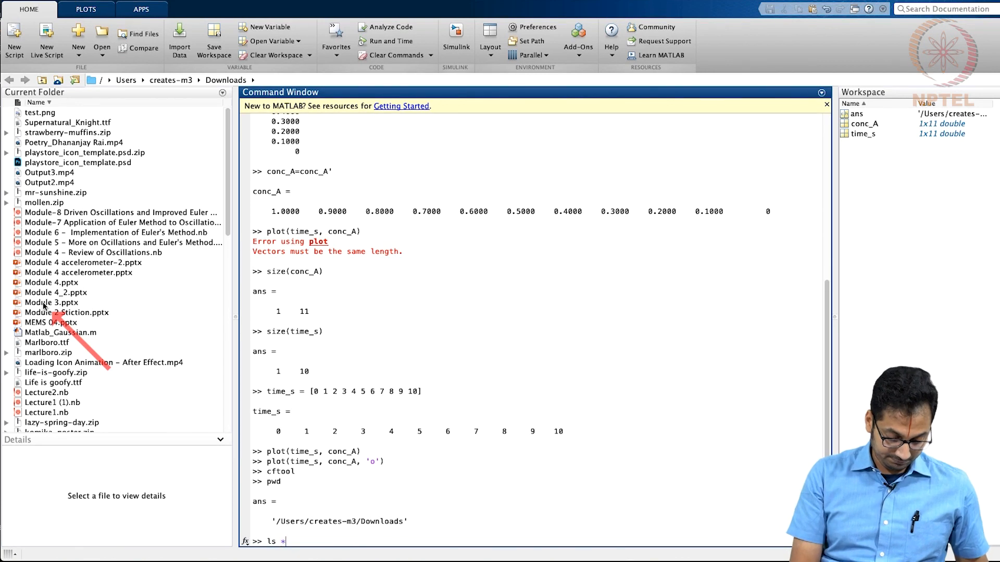
key(Return)
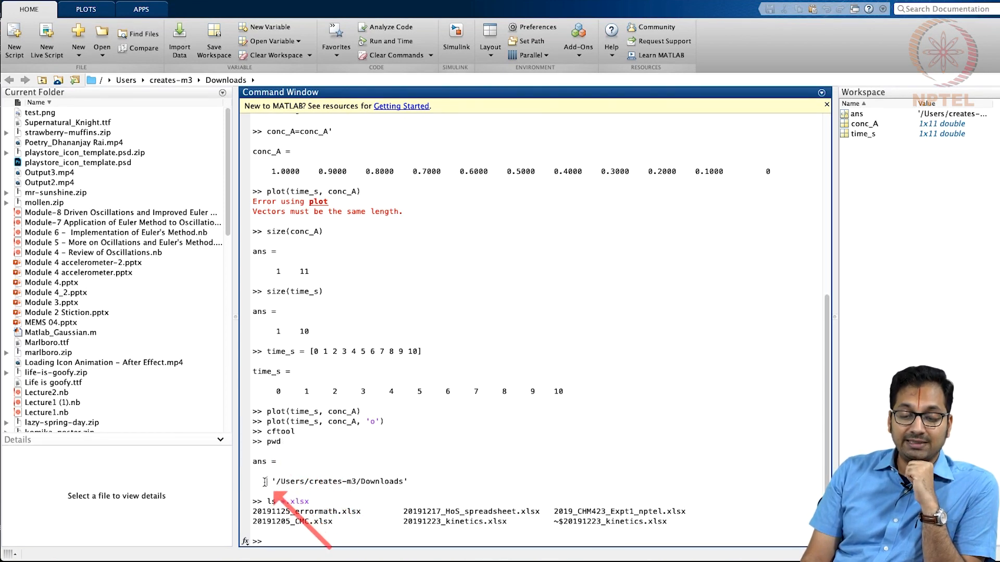
drag(266, 481, 404, 479)
click(442, 489)
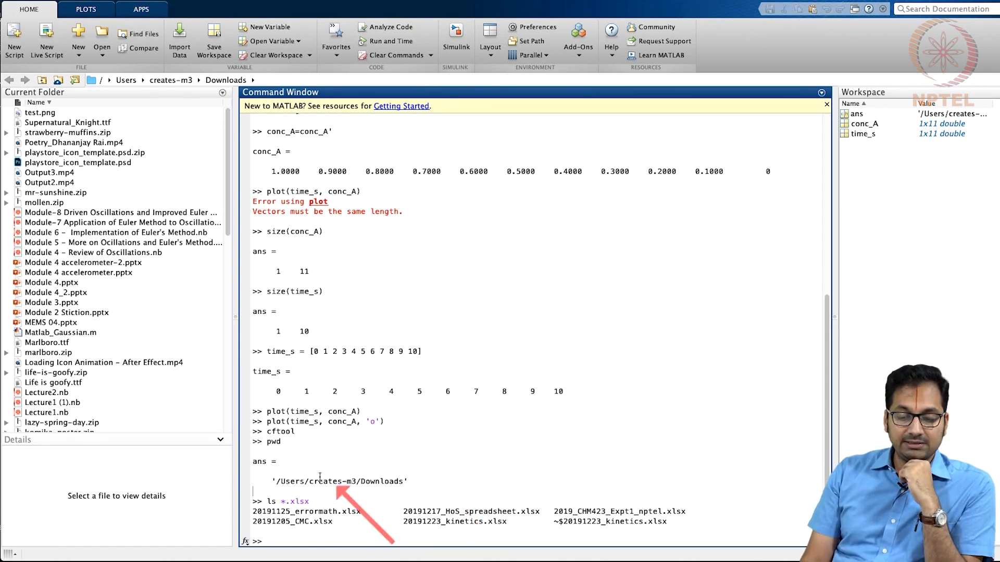
drag(310, 482, 355, 484)
double_click(378, 483)
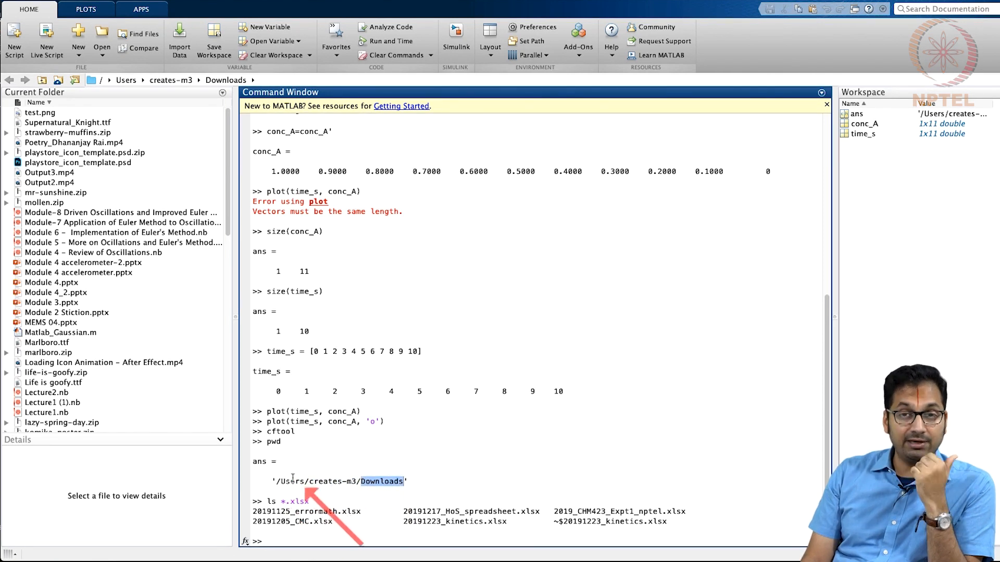
drag(262, 501, 308, 500)
click(441, 468)
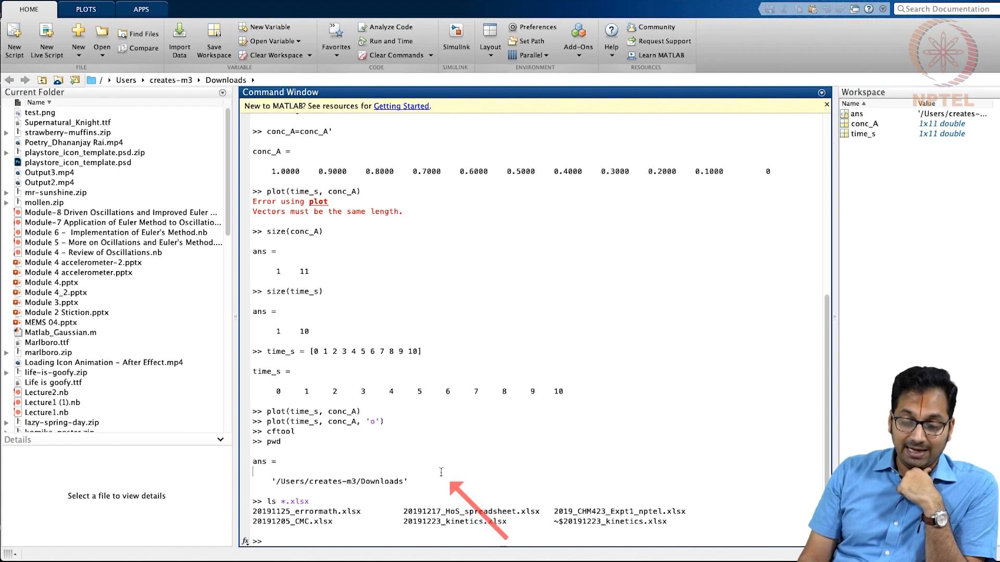
Step: Read the kinetics workbook into a variable with data = xlsread('20191223_kinetics.xlsx')
drag(407, 521, 501, 521)
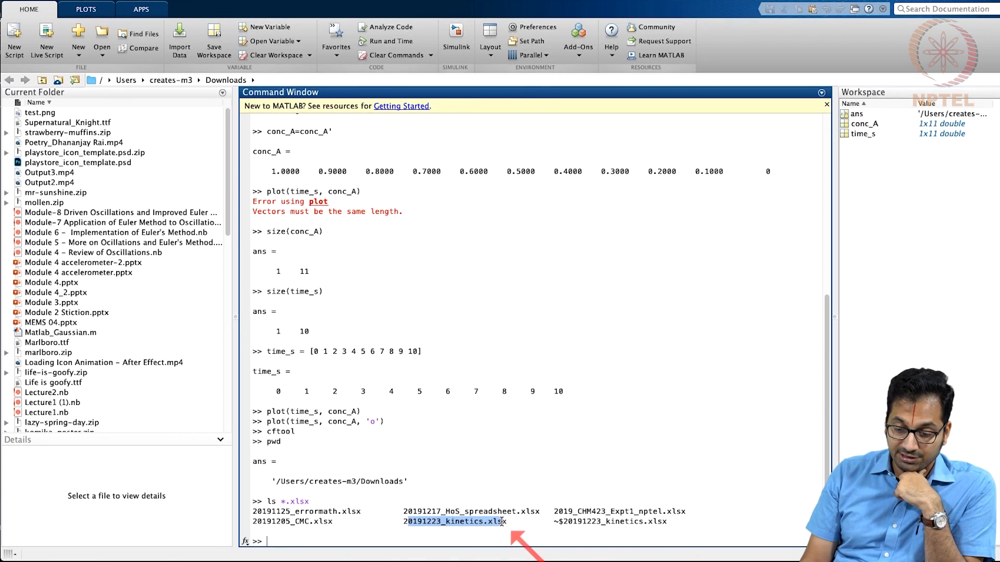
click(528, 468)
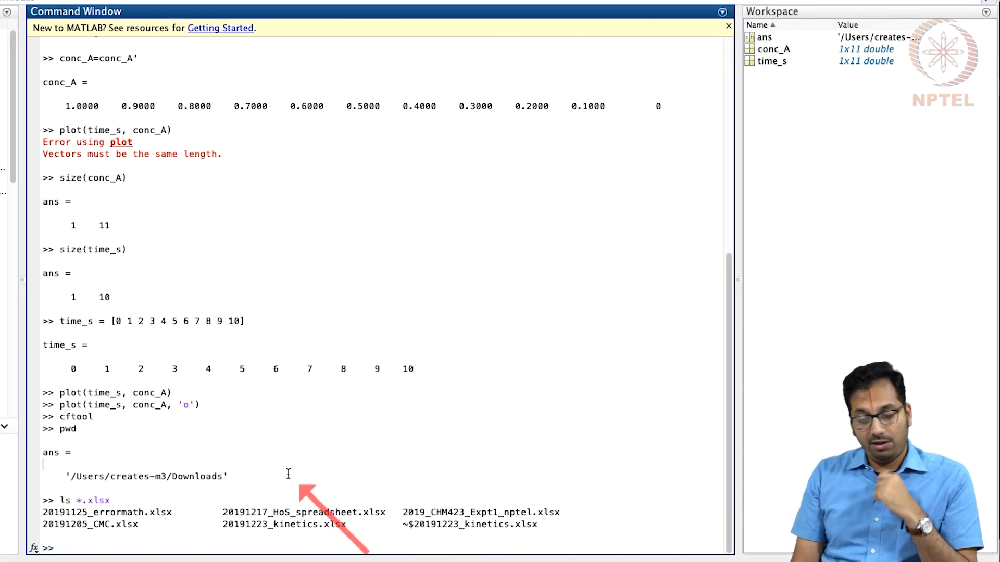
text(A)
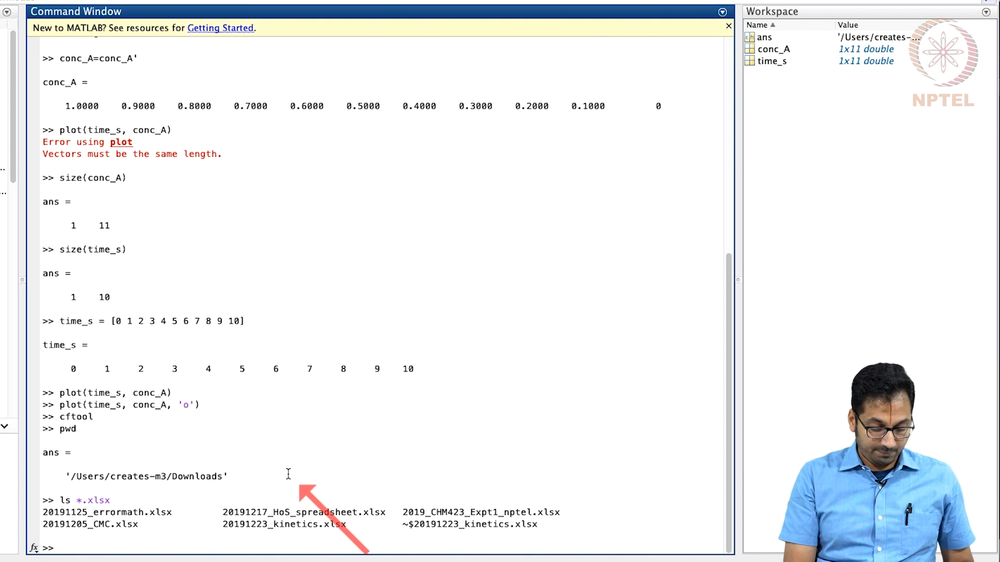
text(data = )
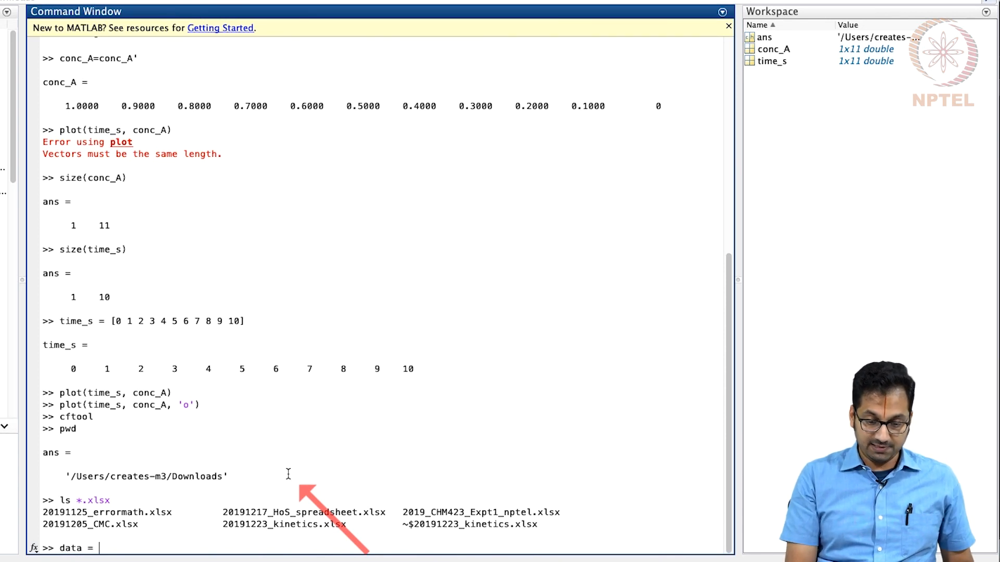
text(xlsread('20191223_kinetics.xlsx')
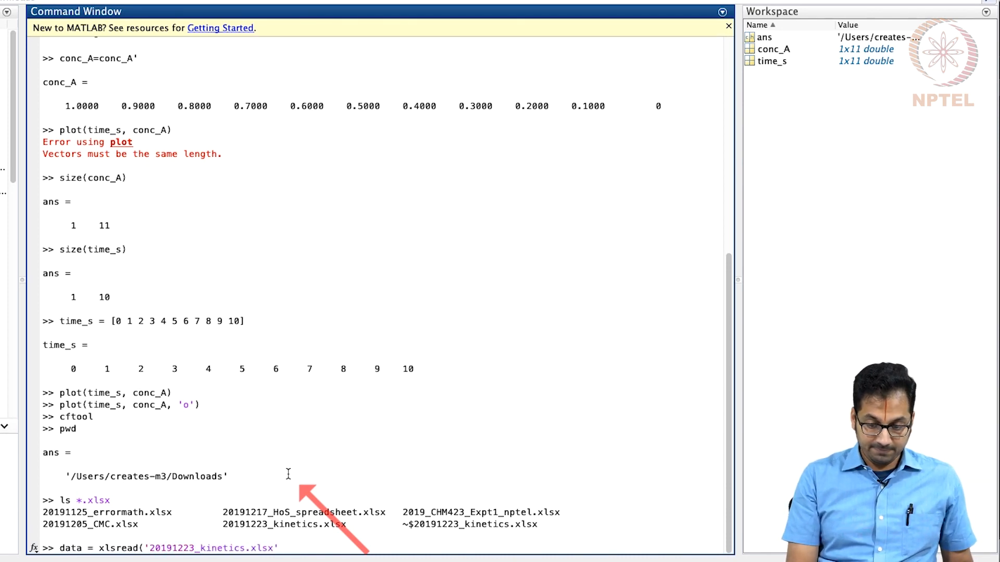
text())
key(Return)
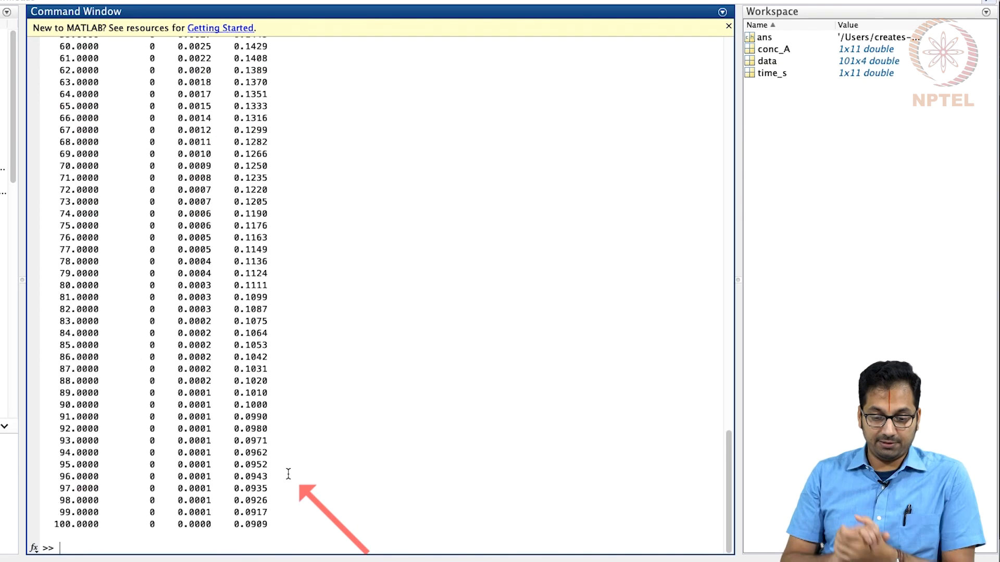
Step: Examine the four columns of the imported data matrix from the first row to the last
scroll(288, 474, up, 15)
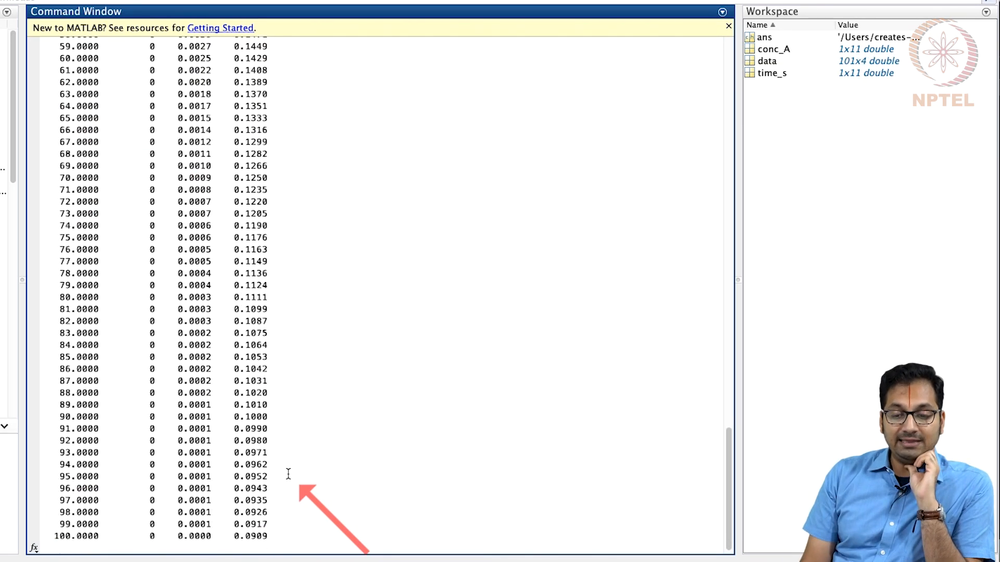
scroll(288, 473, up, 10)
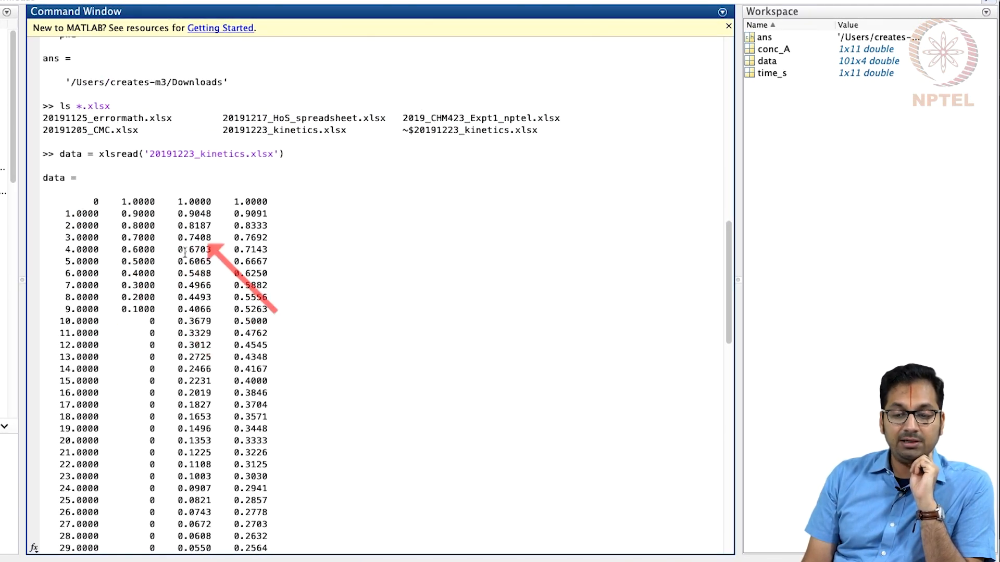
scroll(259, 274, down, 15)
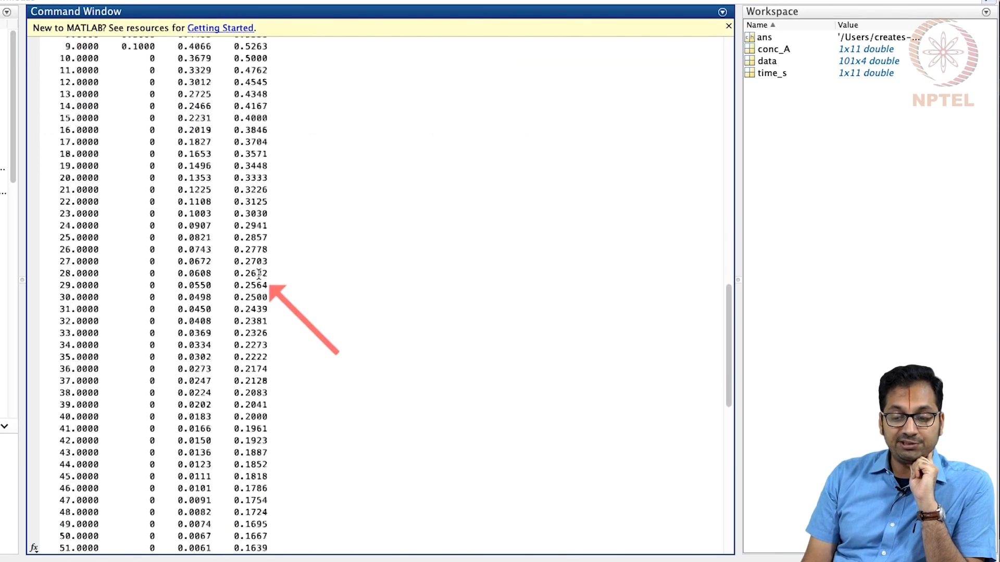
scroll(203, 265, up, 10)
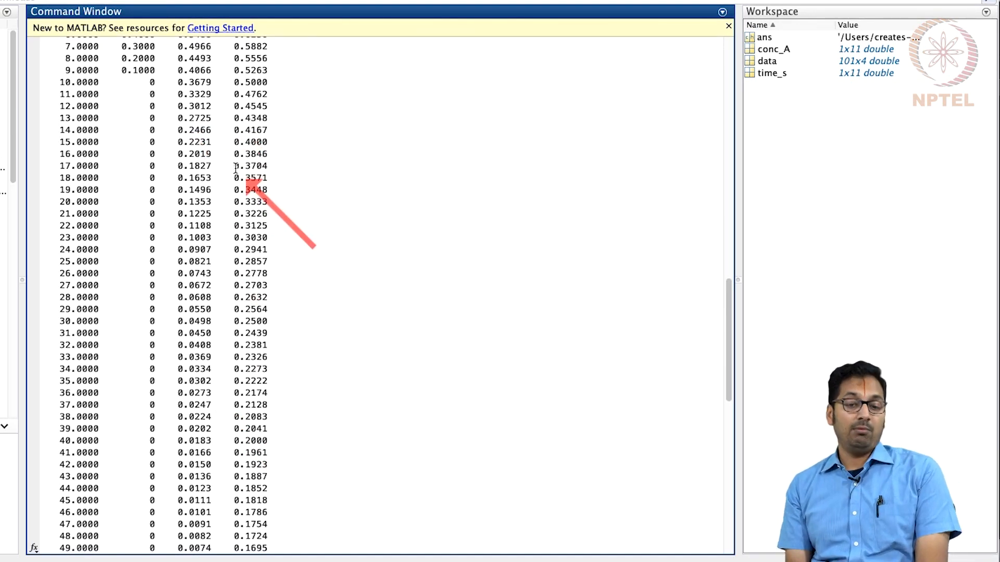
scroll(235, 168, up, 8)
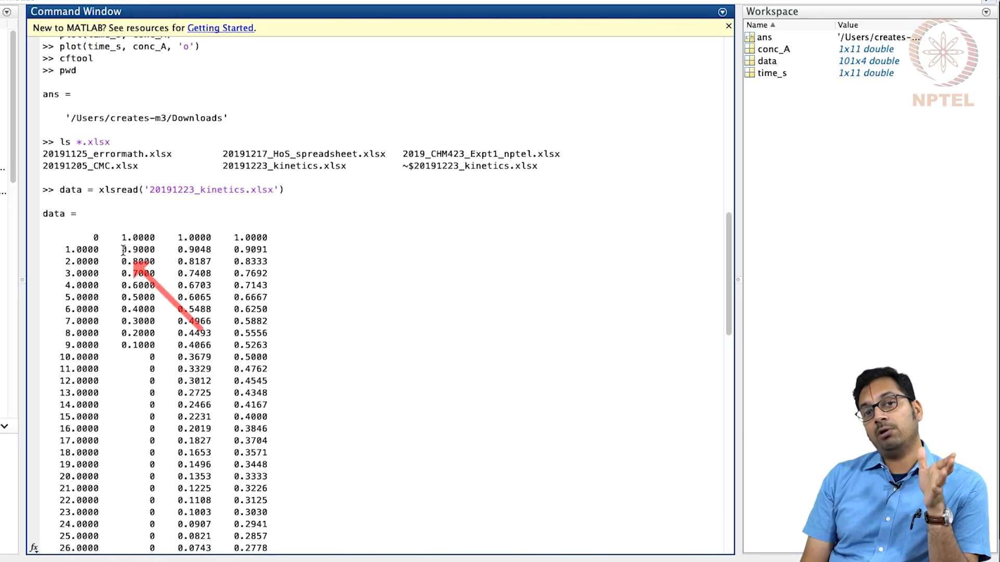
scroll(124, 250, up, 6)
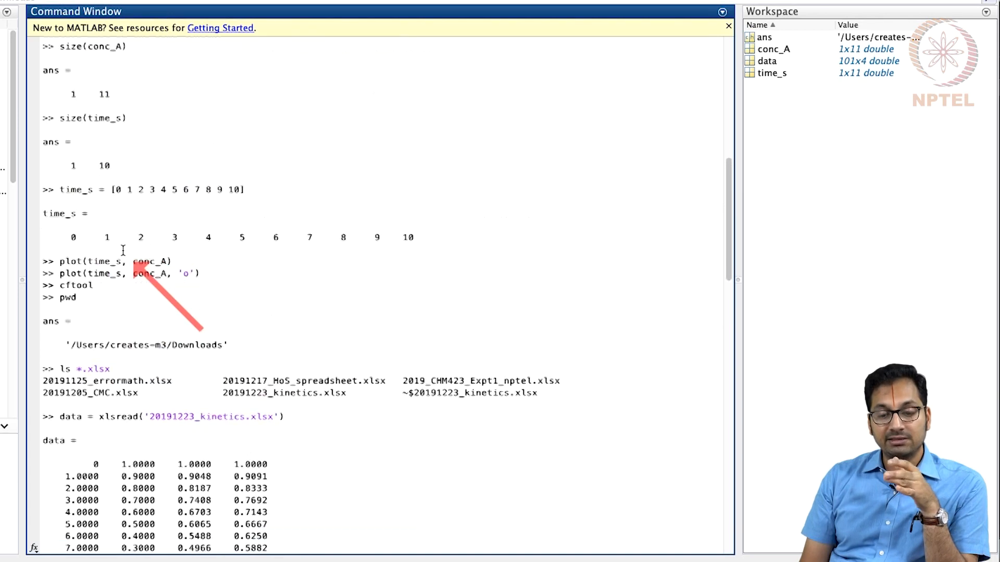
scroll(123, 251, down, 20)
scroll(78, 273, down, 12)
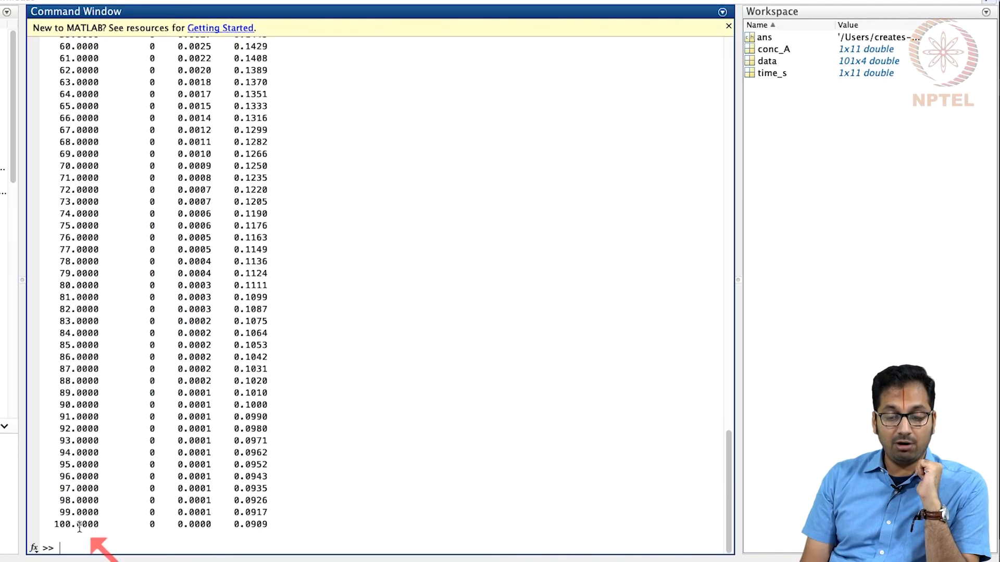
scroll(265, 513, up, 11)
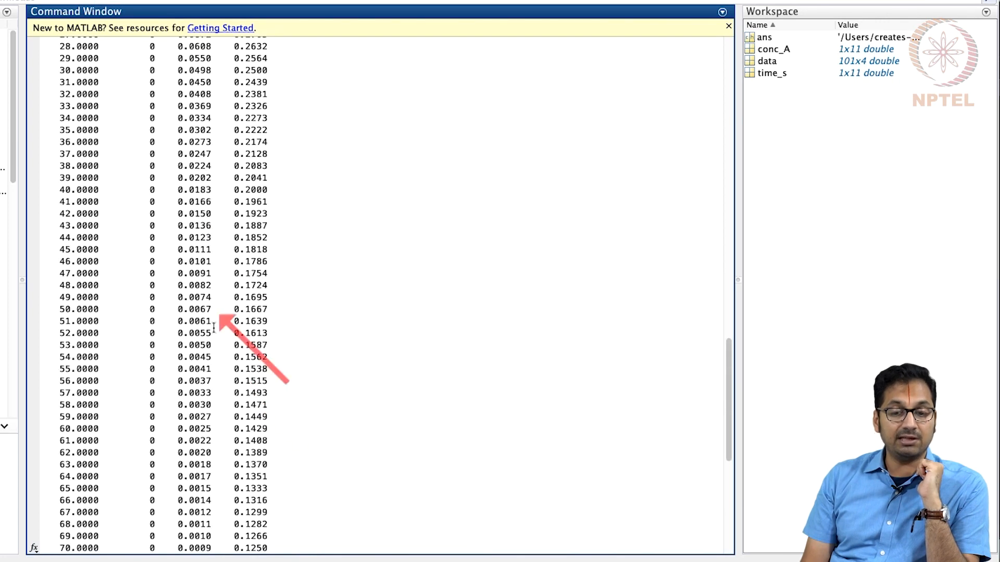
scroll(213, 312, up, 11)
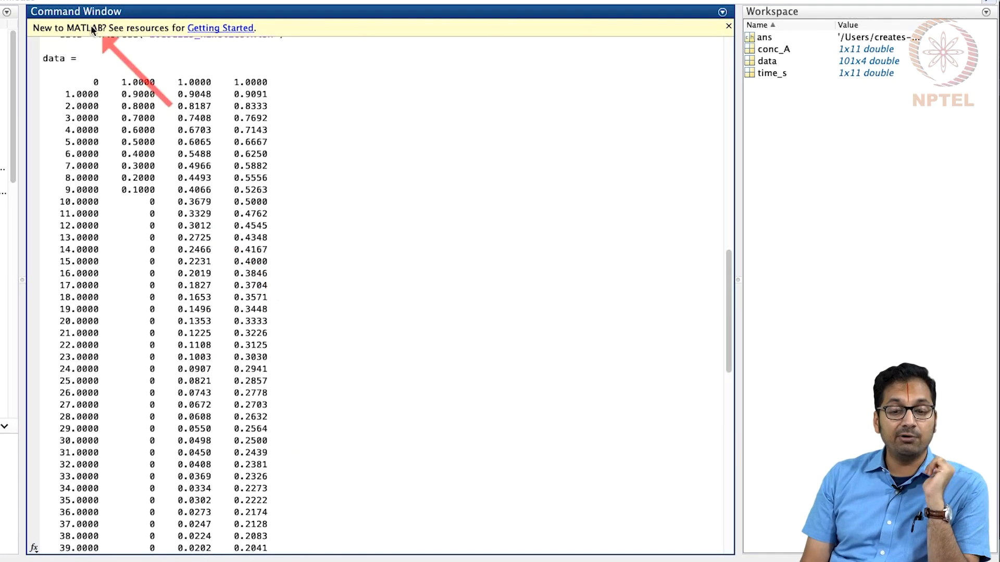
scroll(198, 143, up, 1)
scroll(190, 133, down, 8)
scroll(188, 129, down, 13)
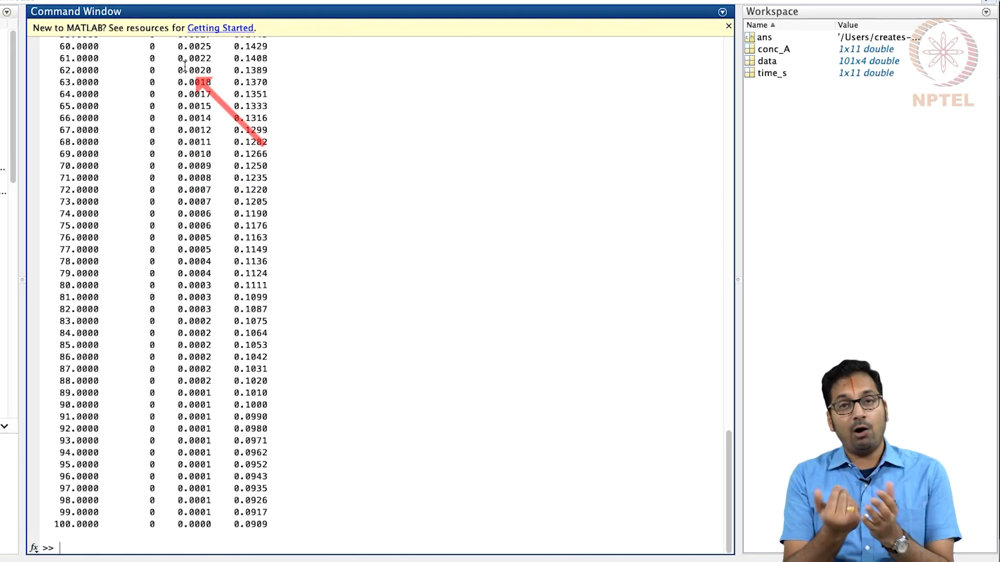
Step: Print data again, then open the variable as a table and shorten its pane to enlarge the command area
text(data)
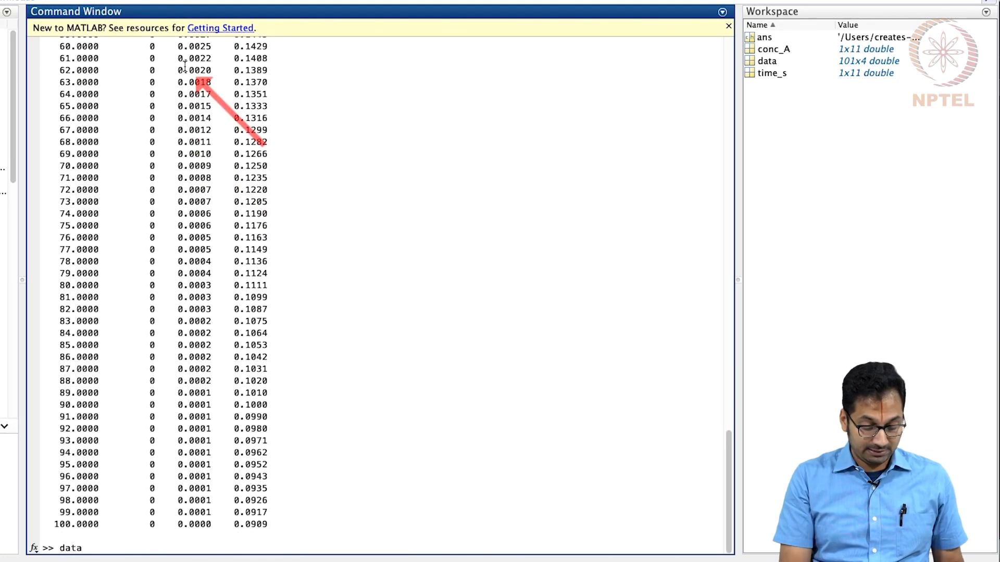
key(Return)
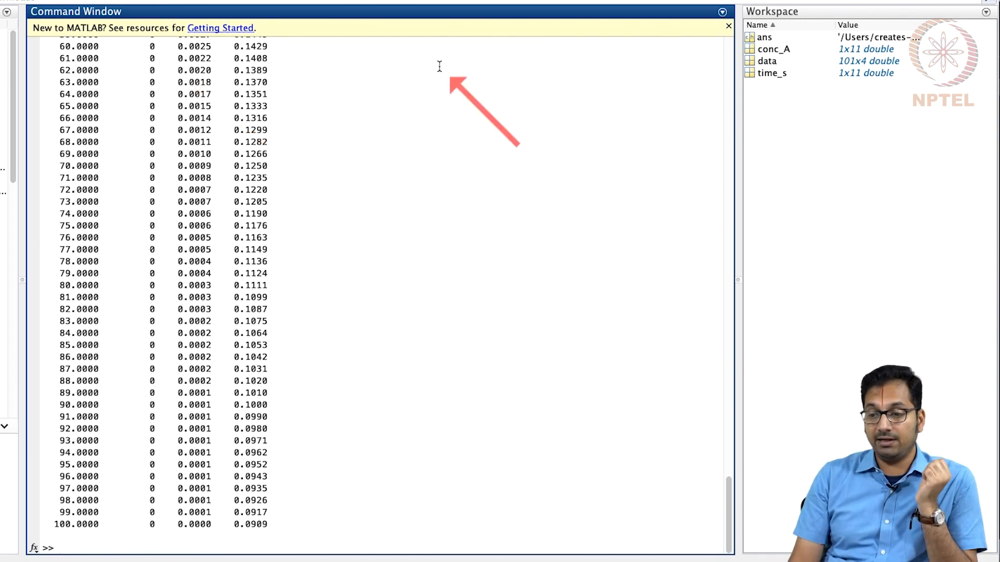
click(773, 62)
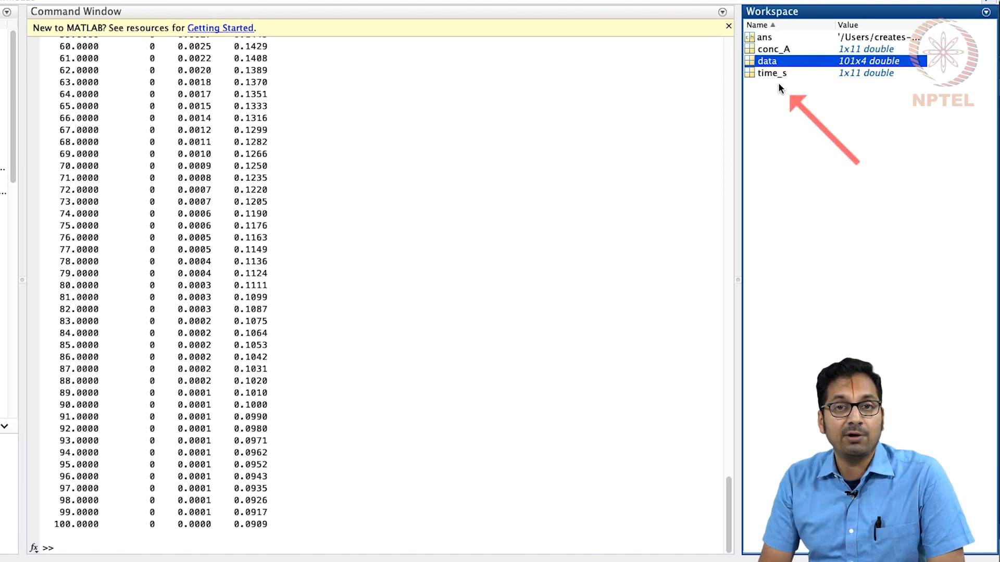
right_click(787, 64)
click(806, 73)
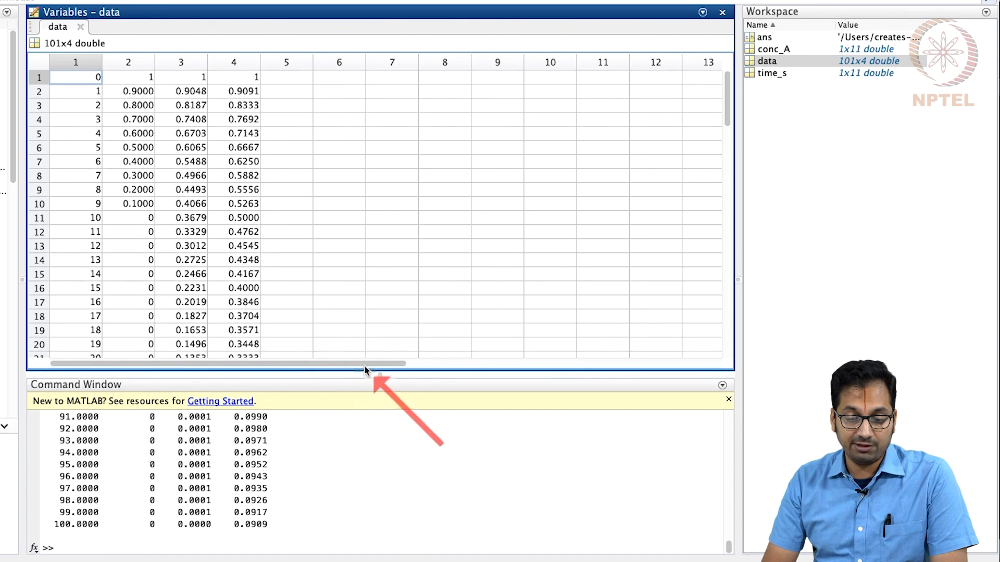
drag(382, 375, 389, 209)
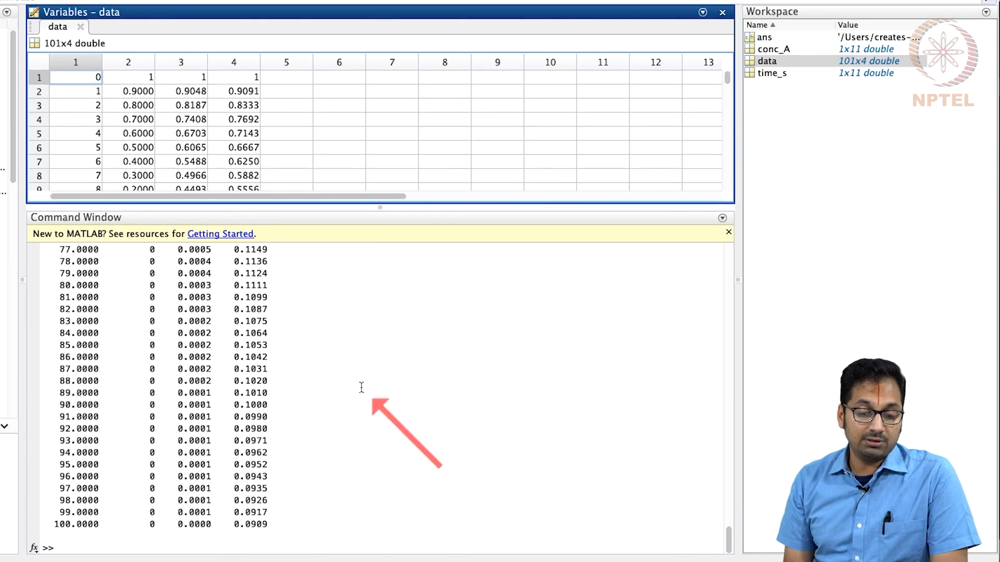
Step: Display the first column of the matrix with data(:,1) and check its values from the start
click(314, 519)
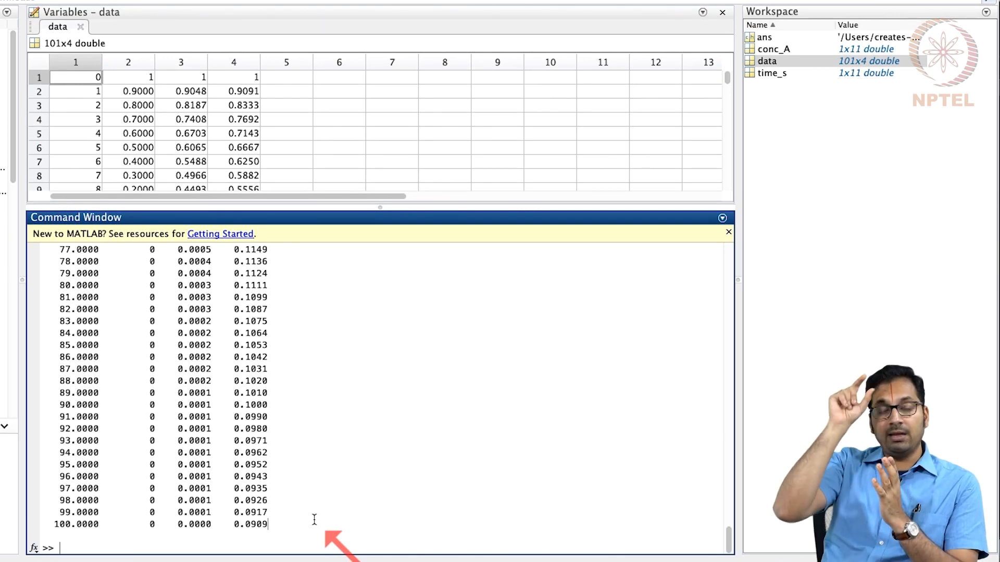
text(data(:,1)
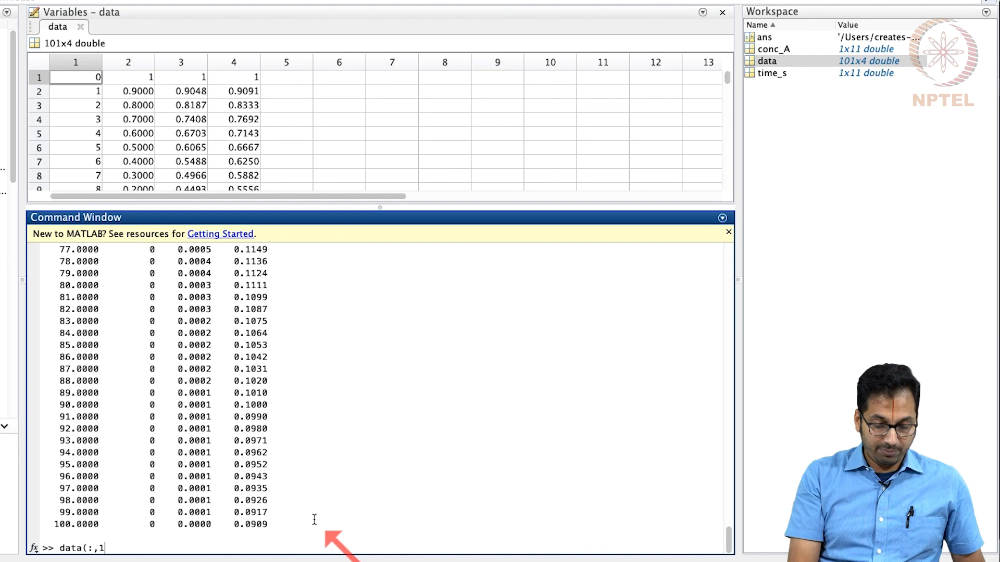
text())
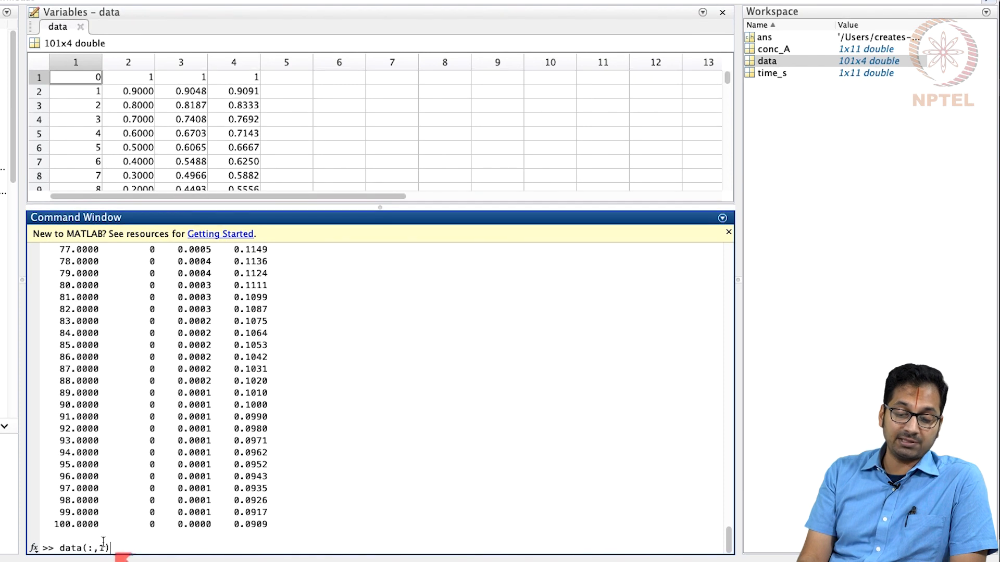
key(Return)
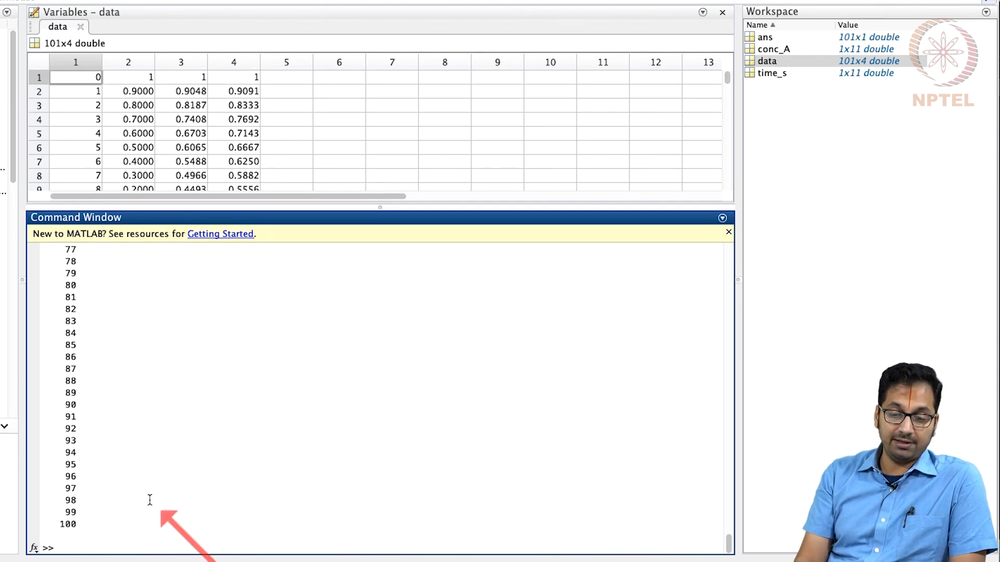
scroll(150, 499, up, 20)
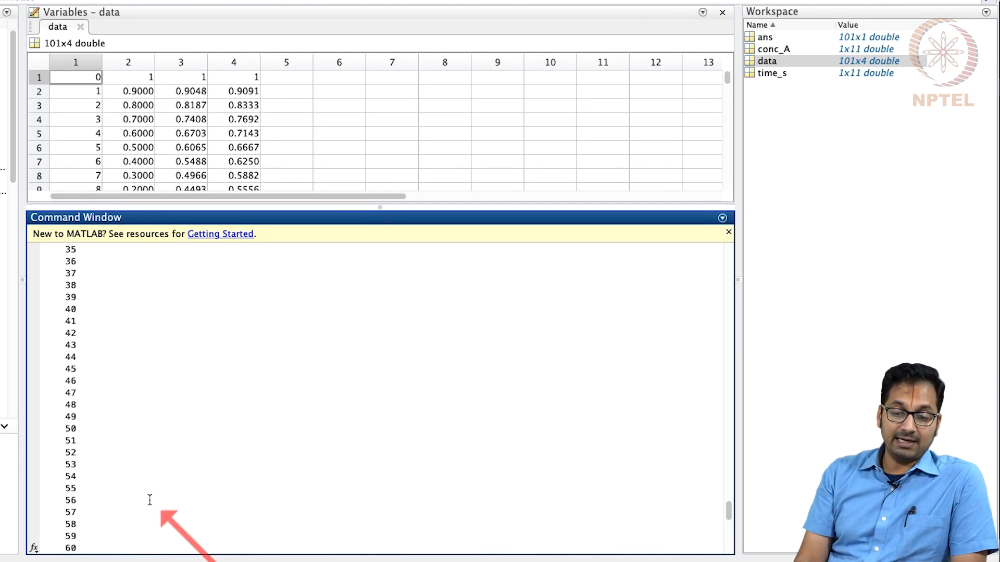
scroll(150, 500, up, 6)
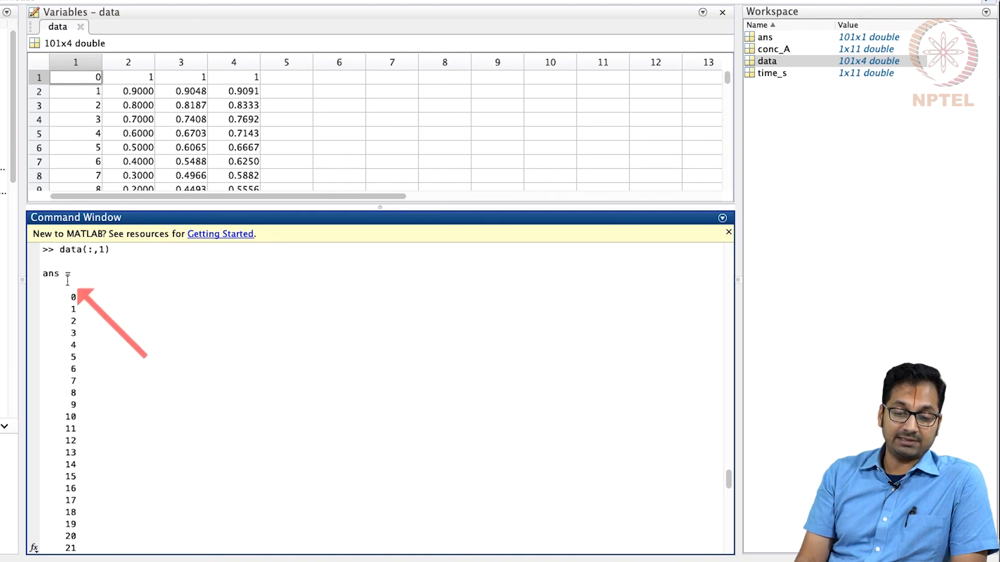
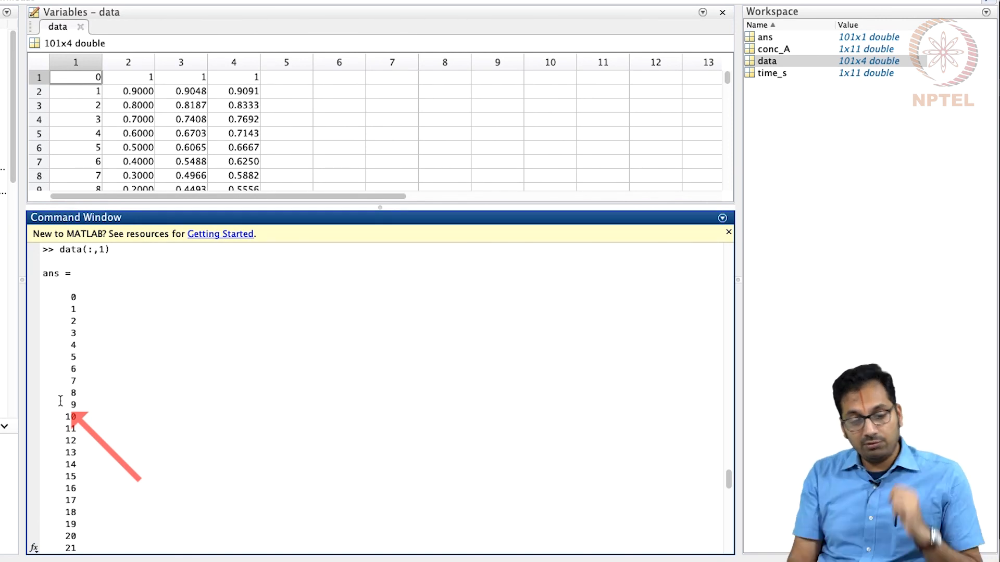
Step: Assign the first column to the time variable with time_s = data(:,1); and display time_s to check it
text(time_s = data()
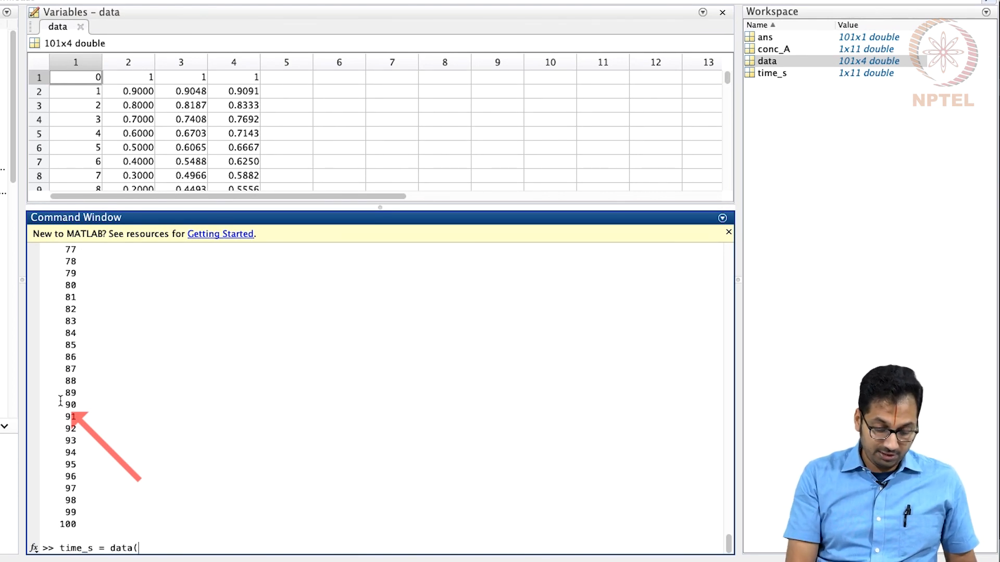
text(;)
key(Return)
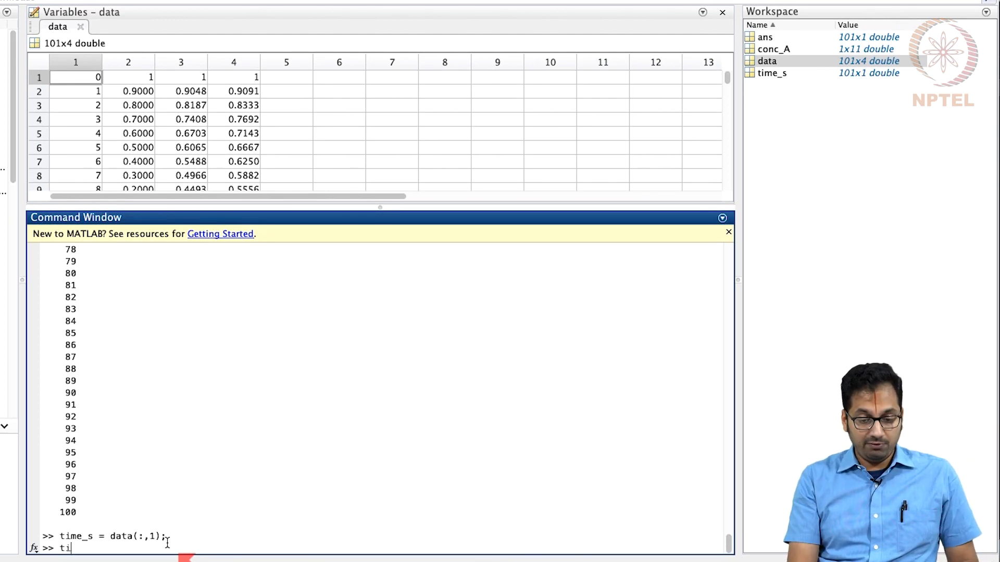
text(time_s)
key(Return)
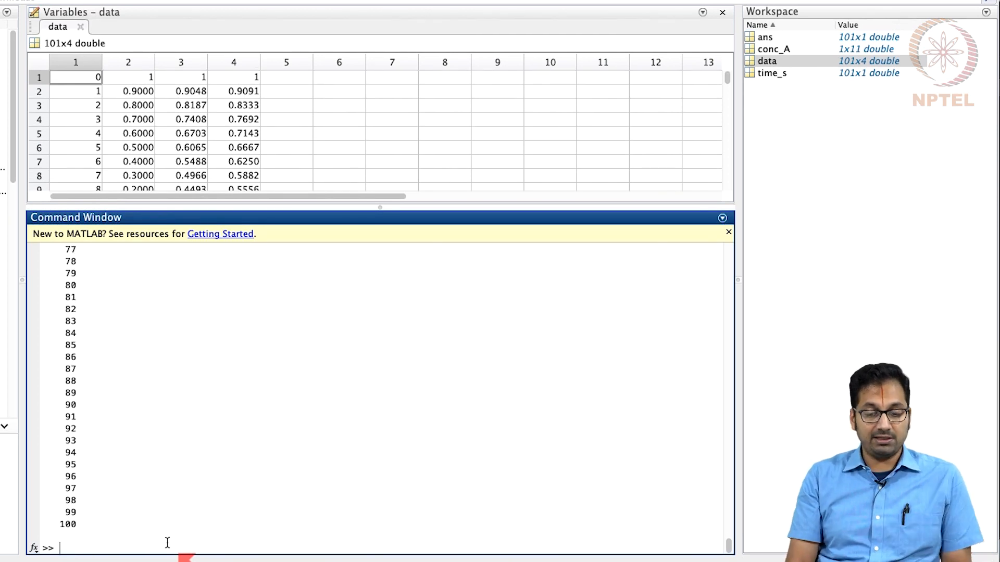
scroll(171, 433, up, 20)
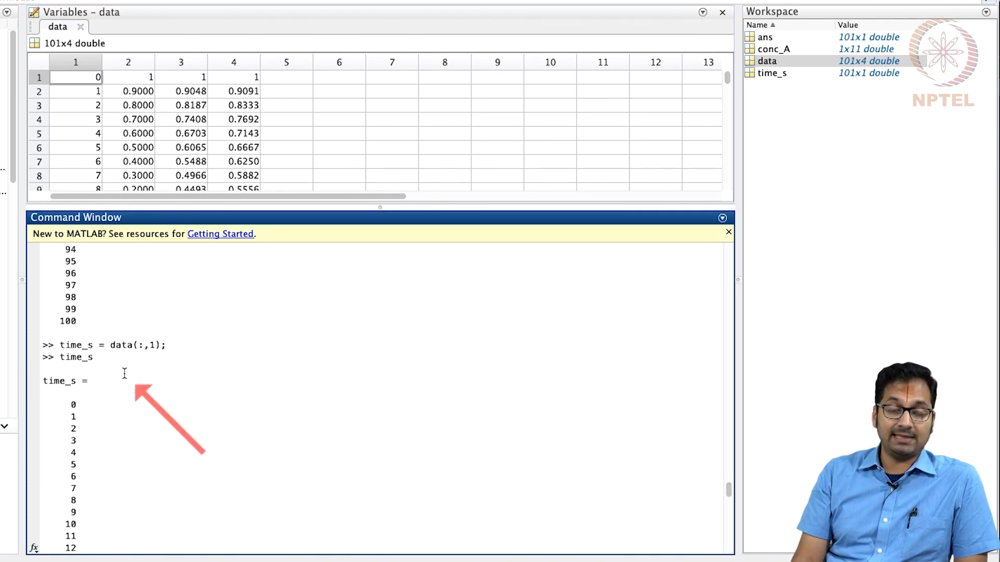
scroll(119, 373, down, 20)
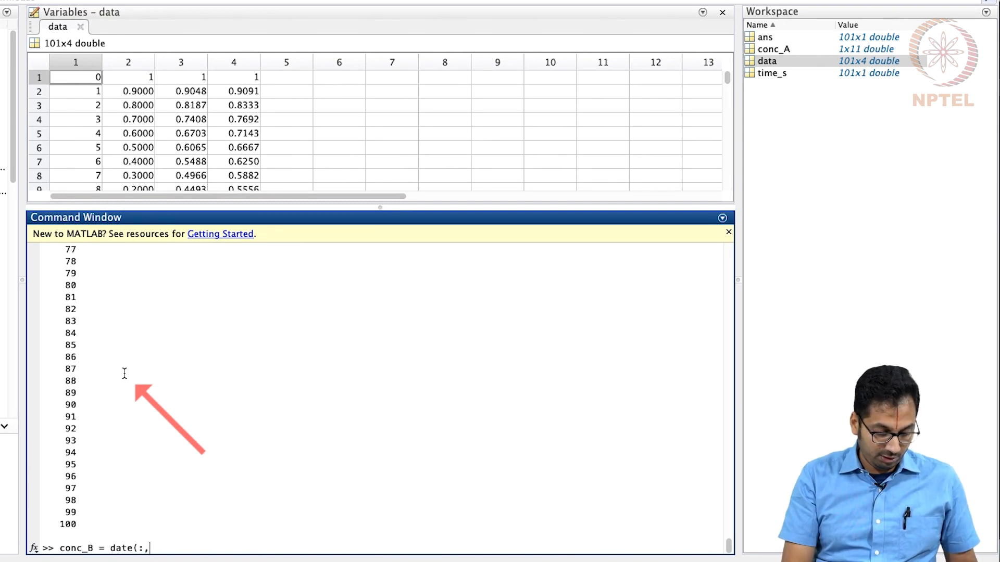
Step: Assign the third column of the data matrix to the concentration variable with conc_B = data(:,3);
key(Return)
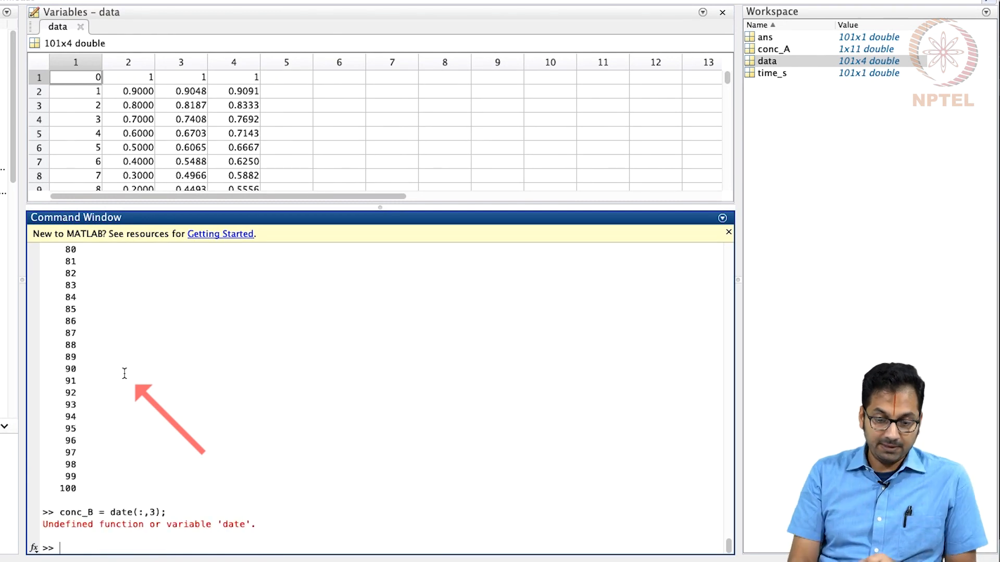
key(Up)
key(Left)
key(Left)
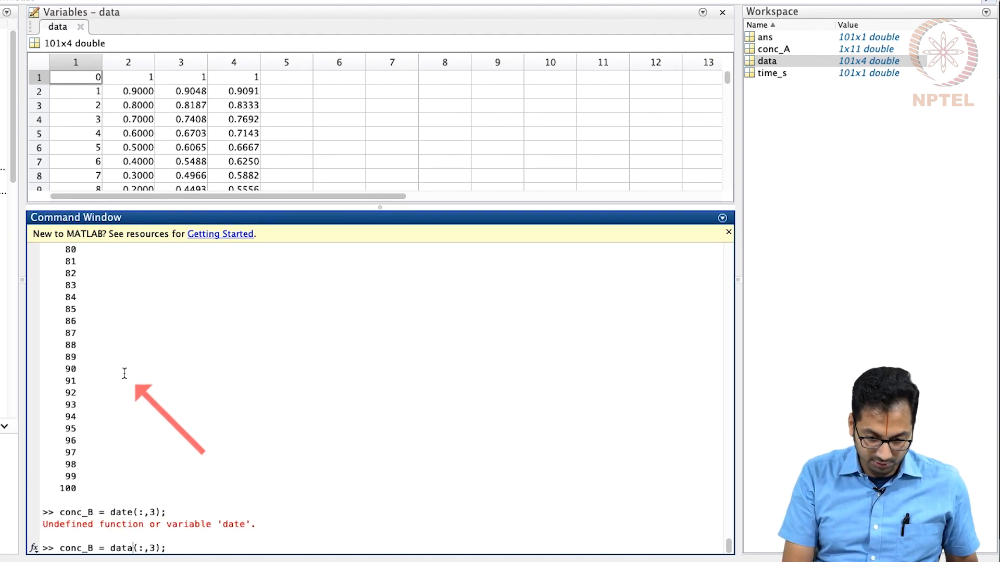
key(Return)
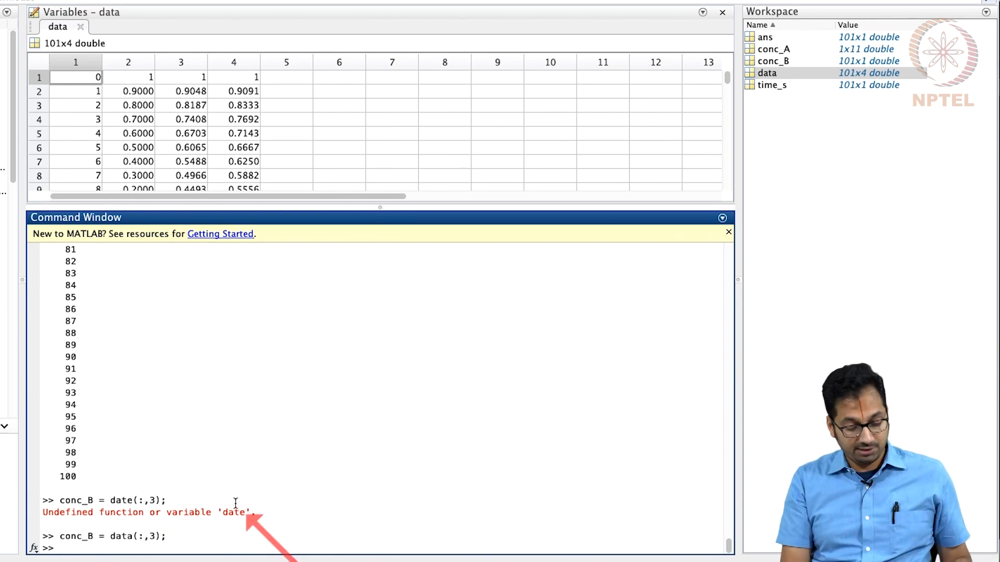
Step: Switch to the Curve Fitting Tool and set its X data to time_s and Y data to conc_B
text(l)
key(Return)
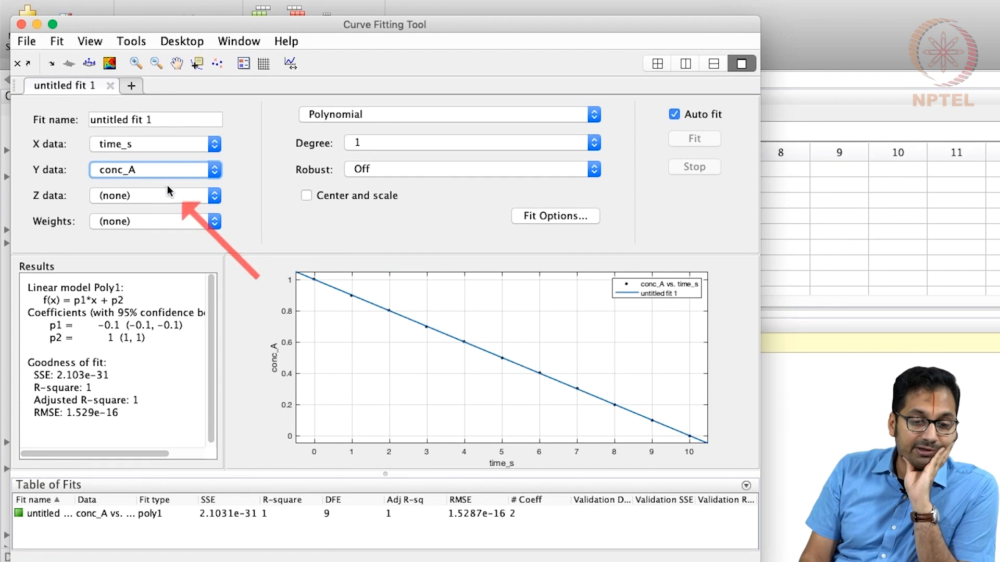
click(160, 148)
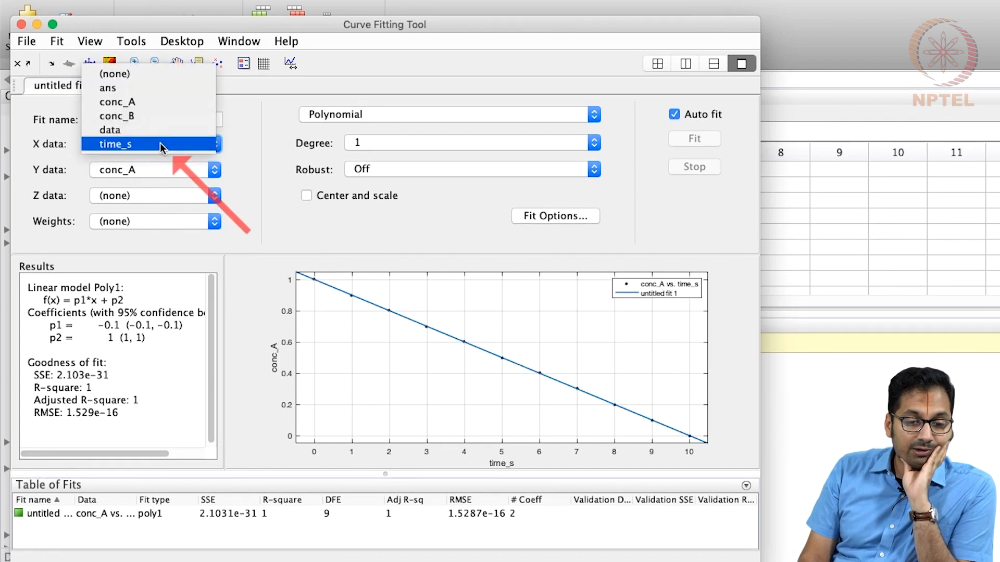
click(160, 145)
click(146, 168)
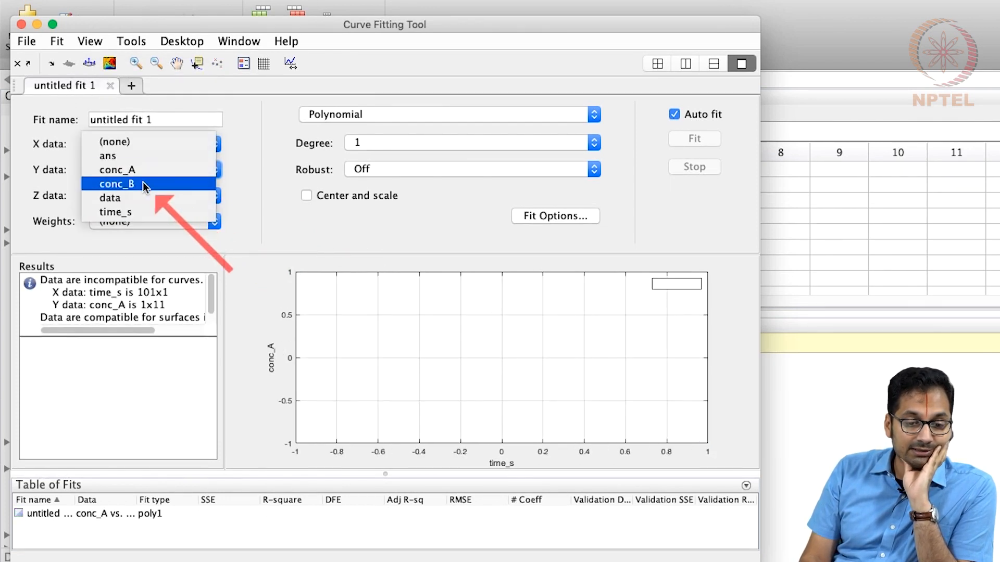
click(143, 182)
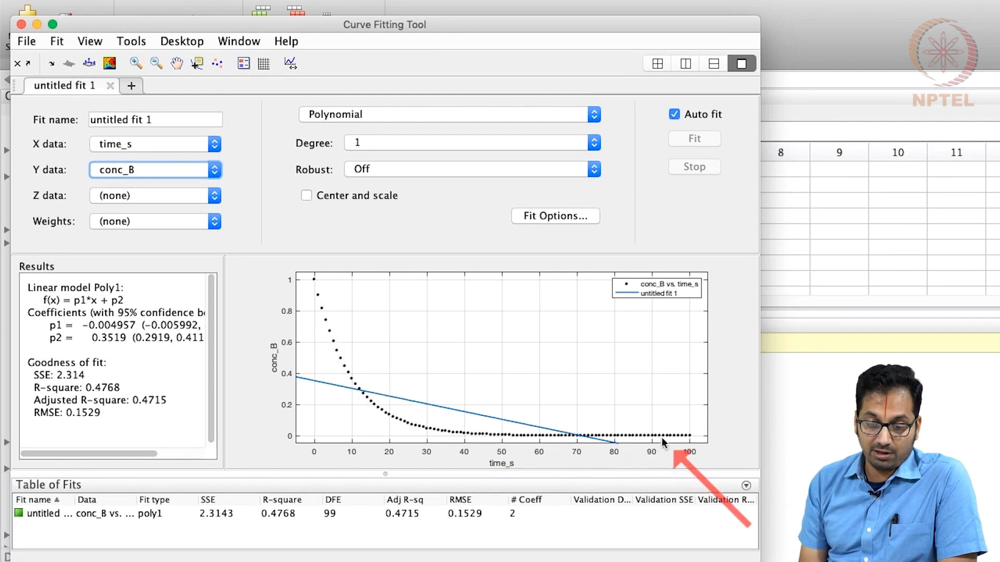
Step: Fit the conc_B versus time_s data with an Exponential model
click(562, 107)
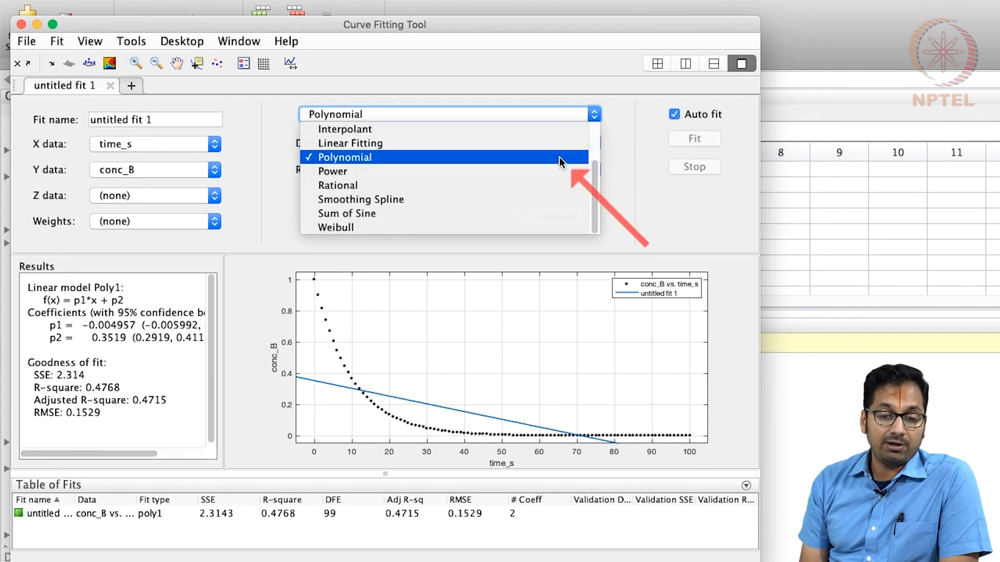
scroll(592, 175, up, 4)
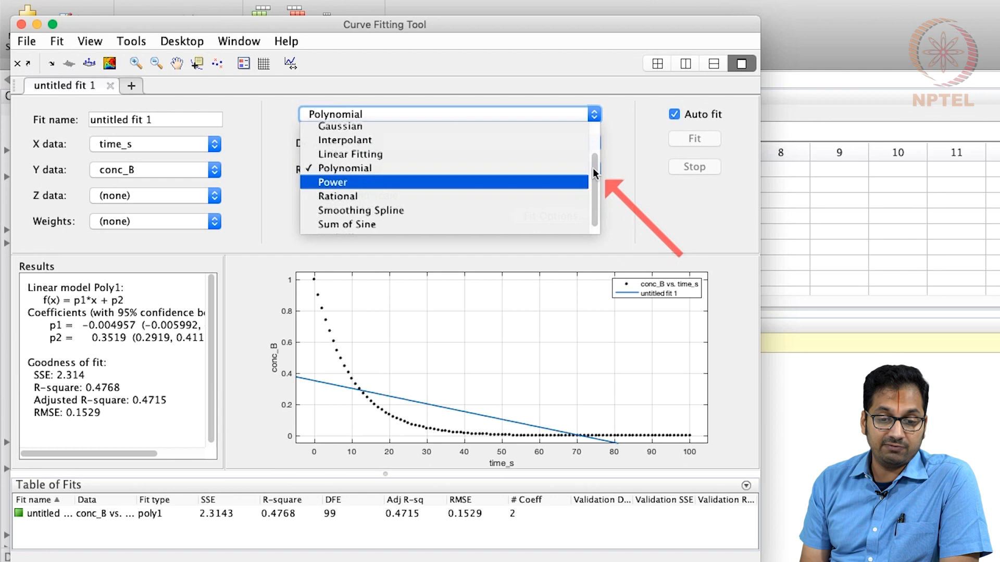
click(470, 139)
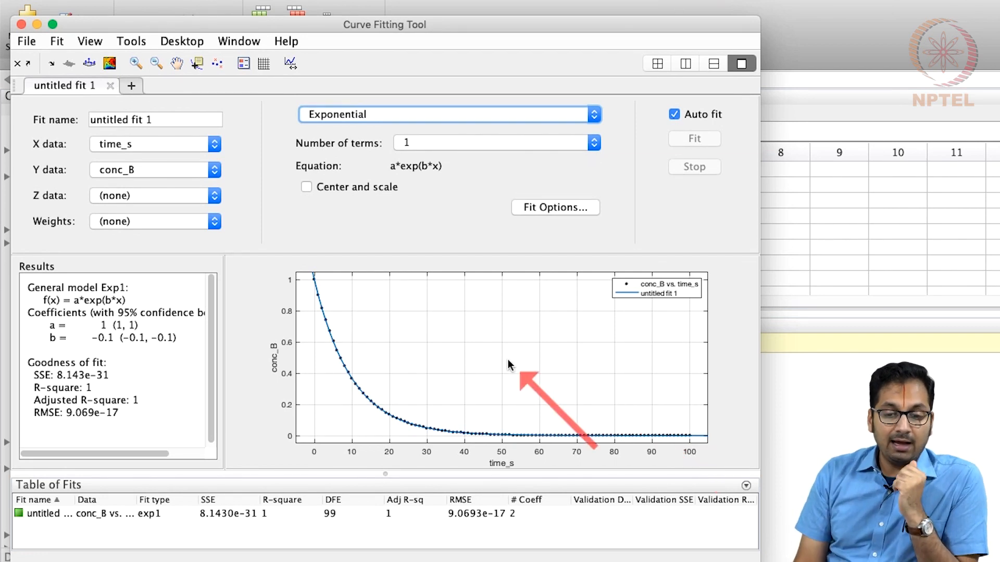
Step: Try the Linear Fitting model on the conc_B data, and replace it with a Polynomial model of degree 1
click(351, 115)
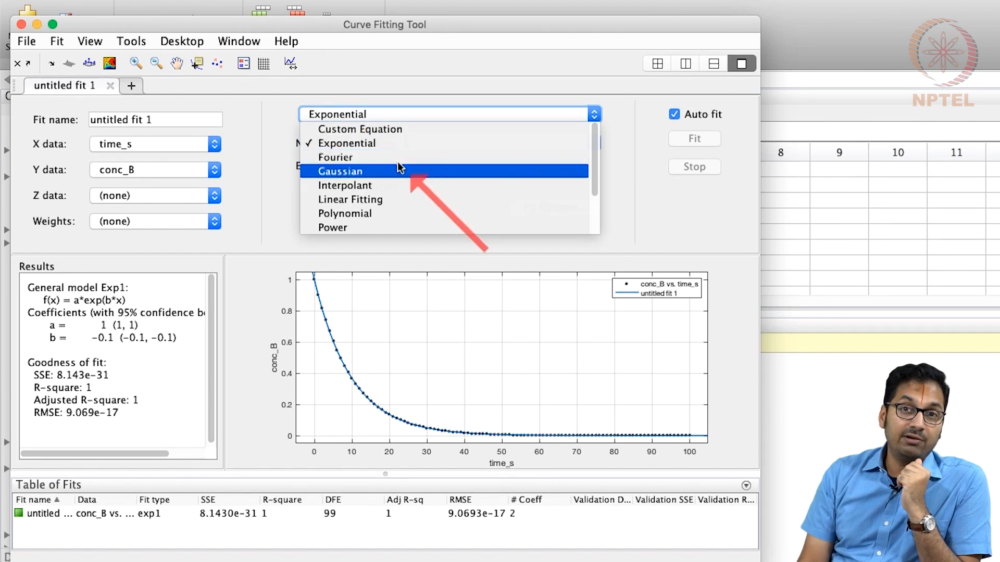
scroll(397, 204, down, 3)
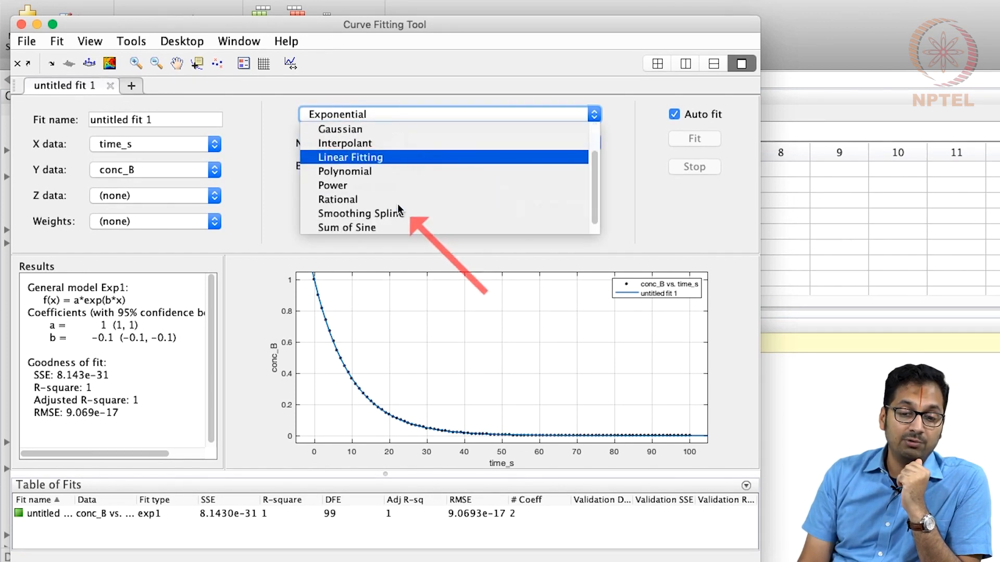
click(383, 159)
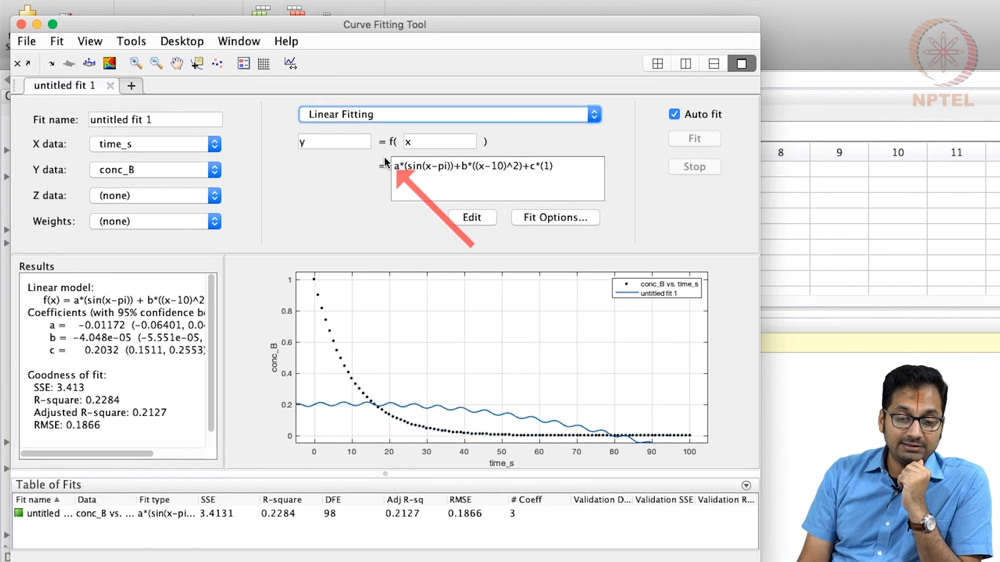
click(432, 107)
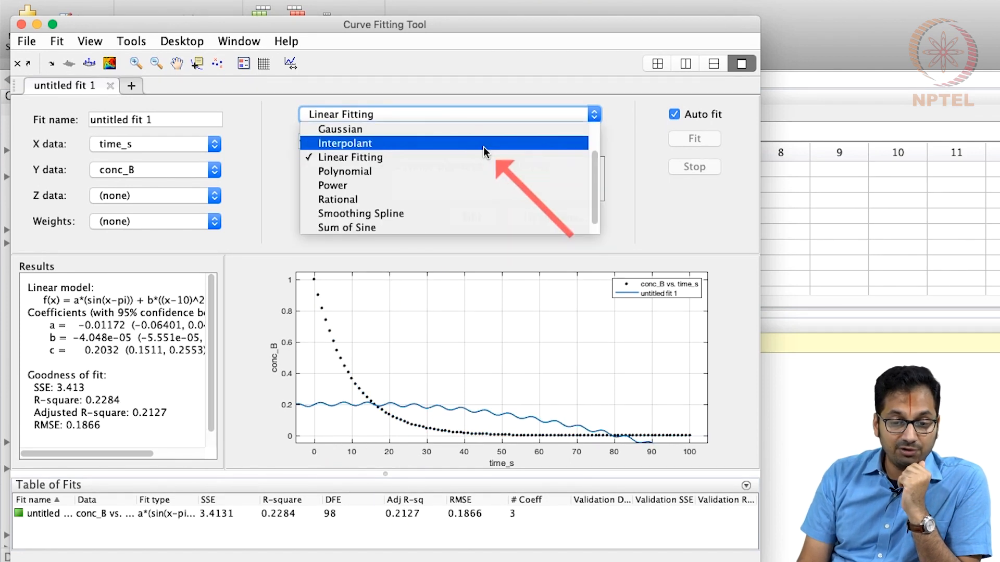
scroll(458, 150, up, 3)
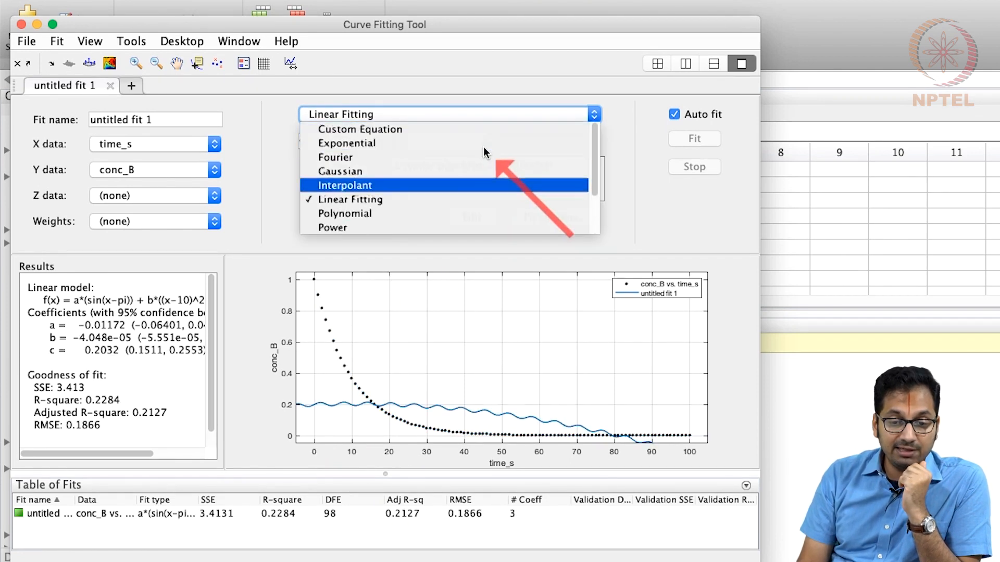
click(378, 212)
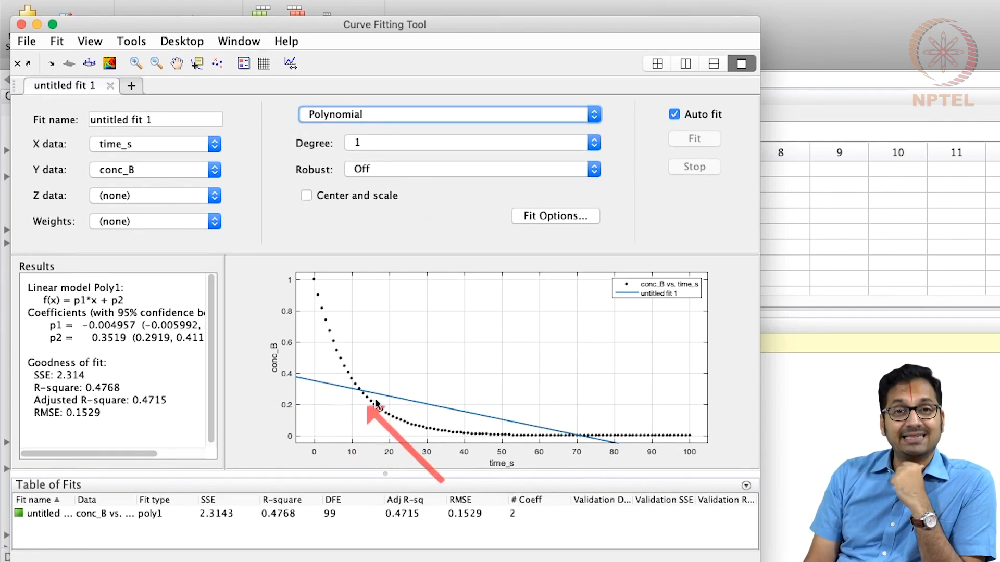
Step: Compare polynomial fits of degree 2 and degree 1, ending on degree 2
click(463, 150)
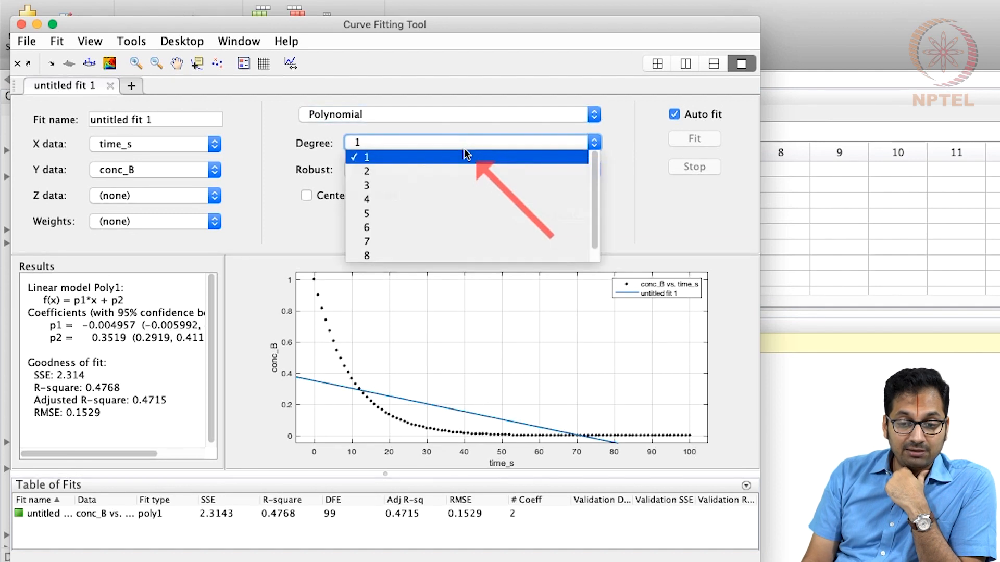
click(450, 164)
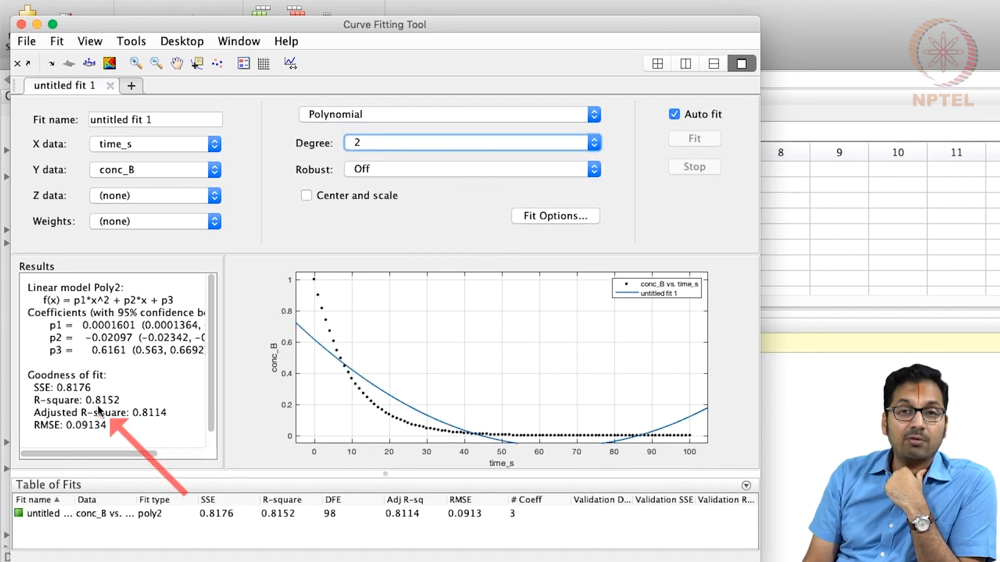
click(523, 140)
click(464, 157)
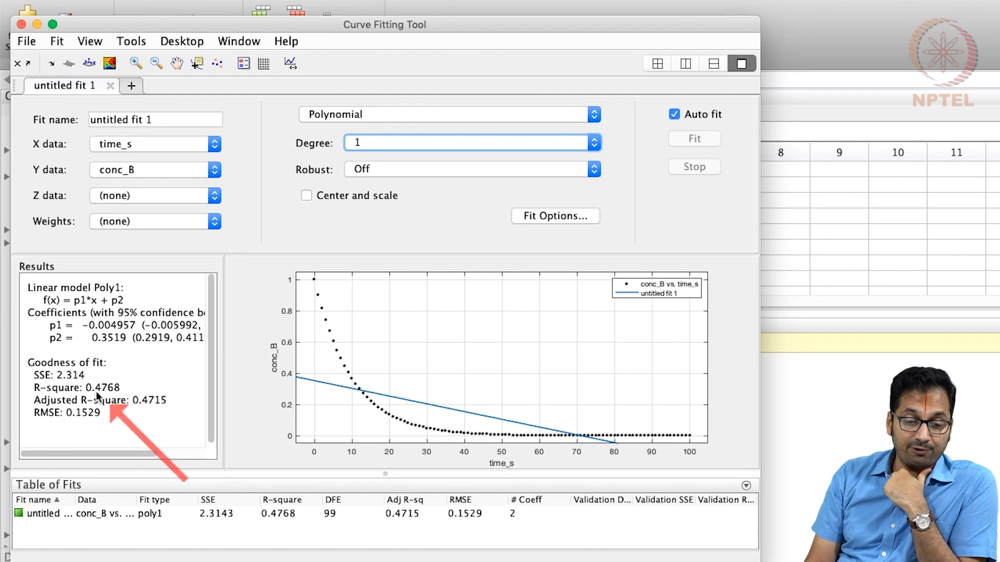
click(395, 136)
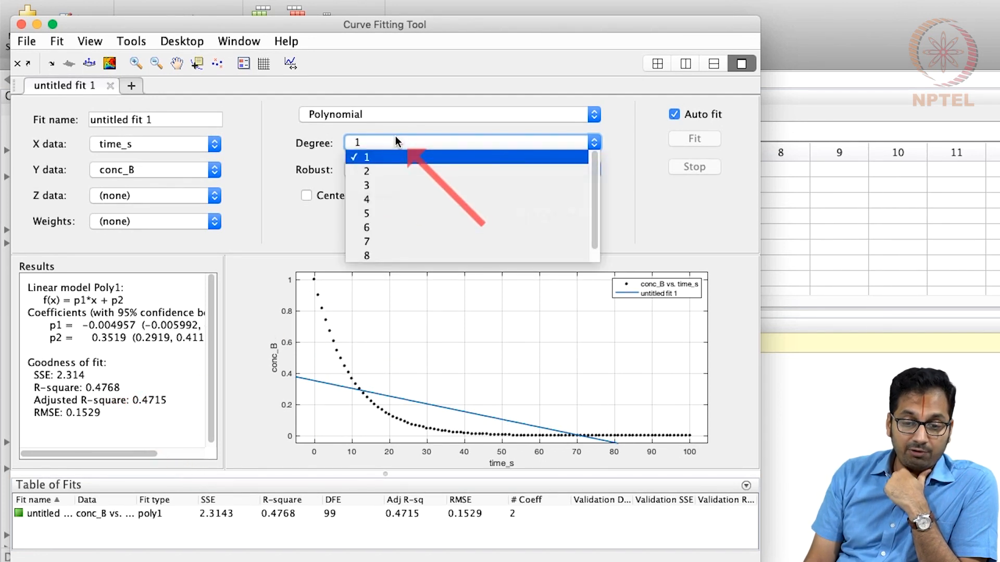
click(392, 170)
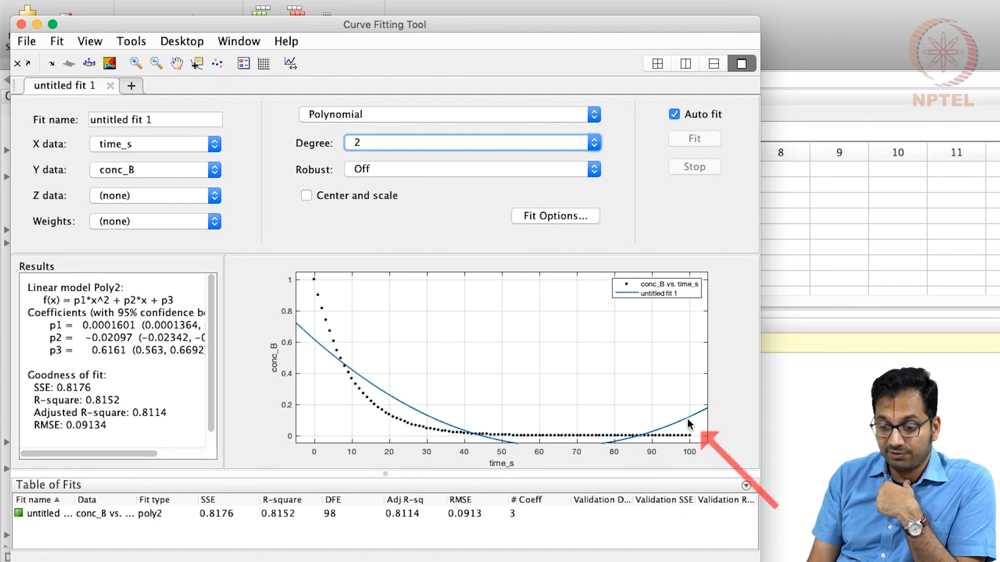
Step: Raise the polynomial degree one at a time through 3, 4 and 5 to 6, comparing each fit with the data
click(385, 148)
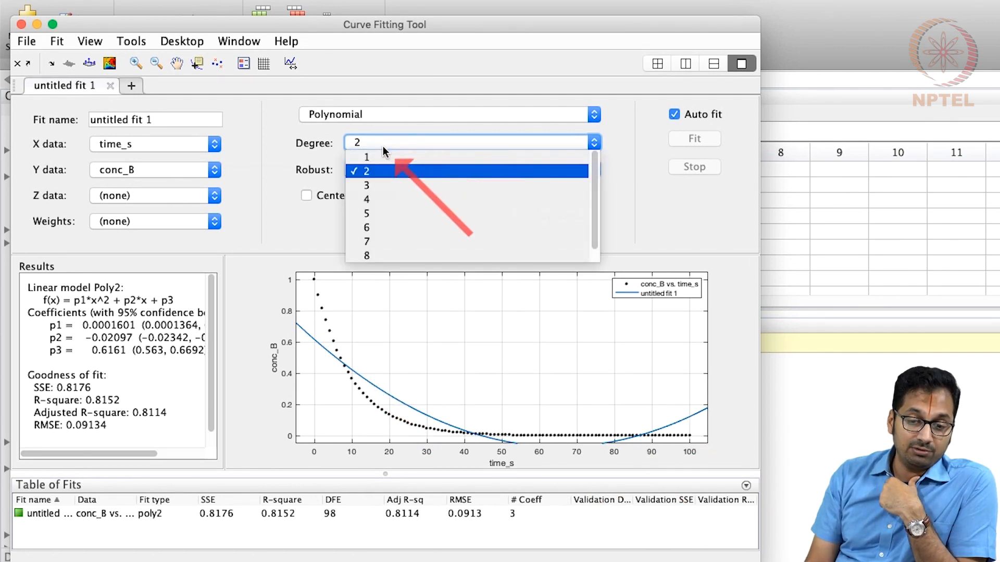
click(371, 183)
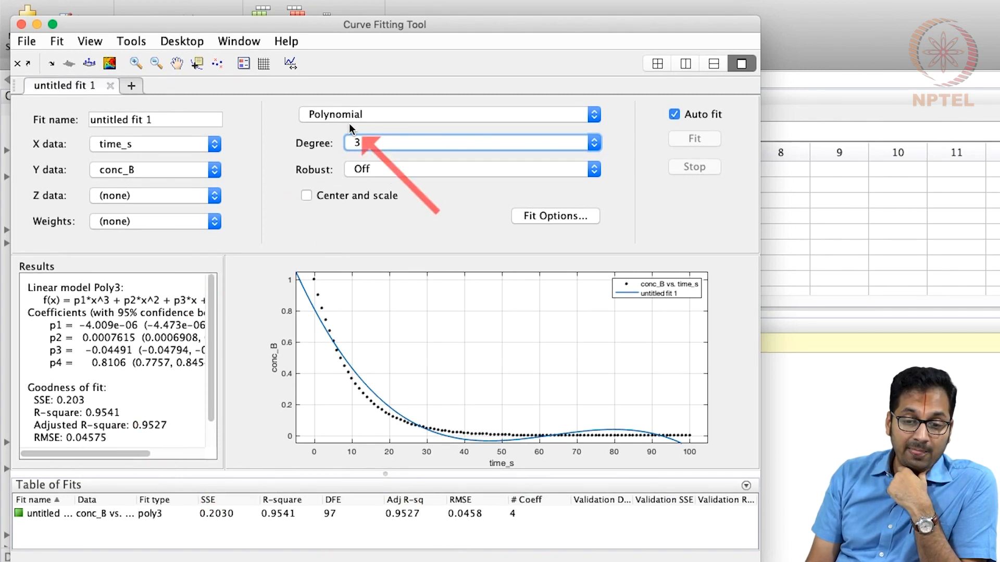
click(357, 138)
click(367, 202)
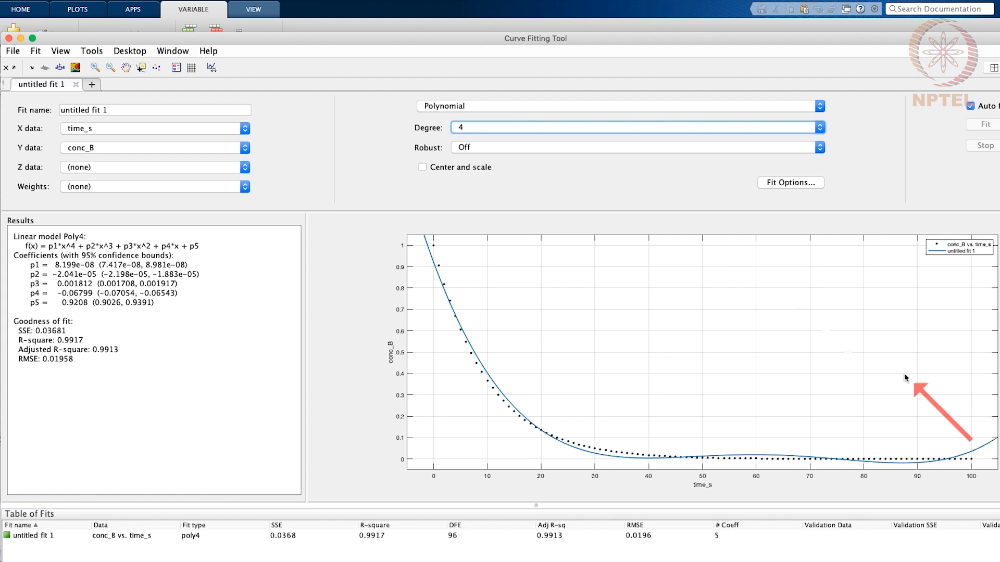
click(509, 129)
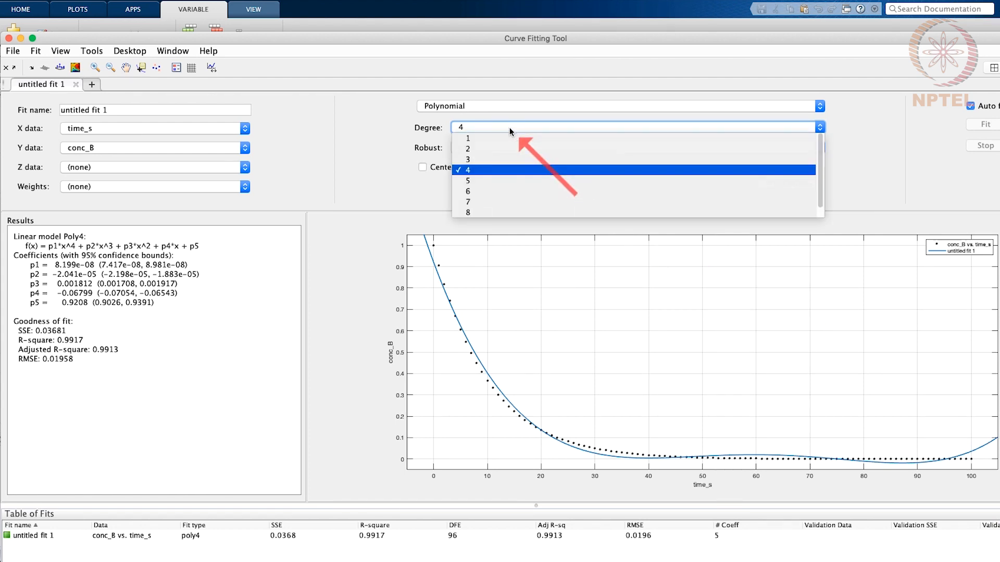
click(502, 181)
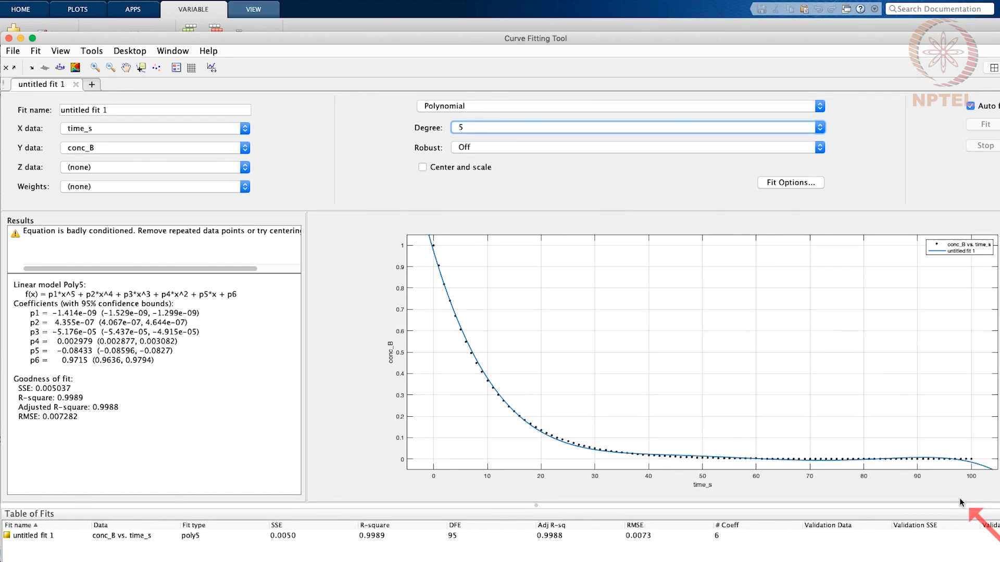
click(505, 128)
click(501, 192)
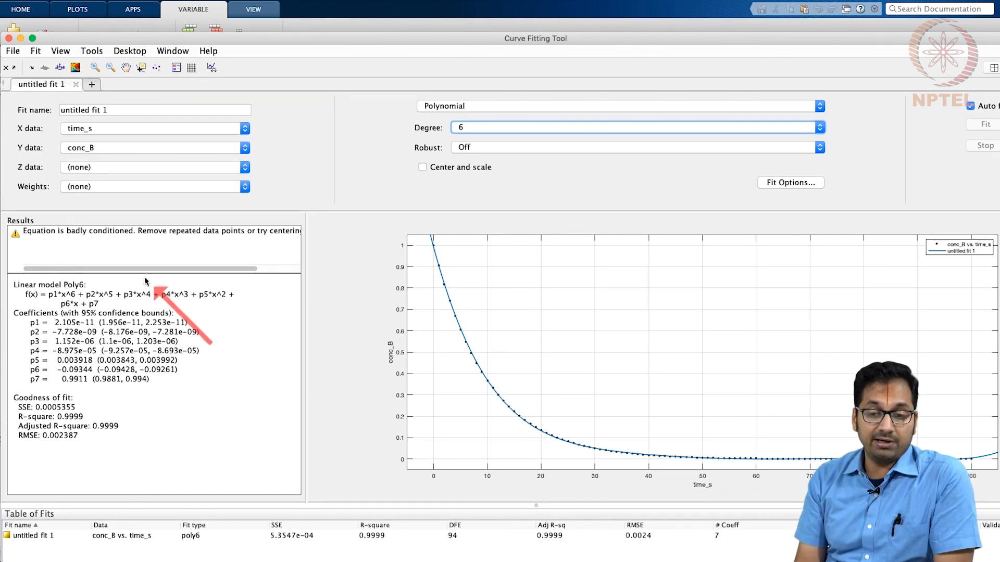
Step: Try polynomial degree 7, read the full message in its fit results, and raise the degree to 8
click(481, 127)
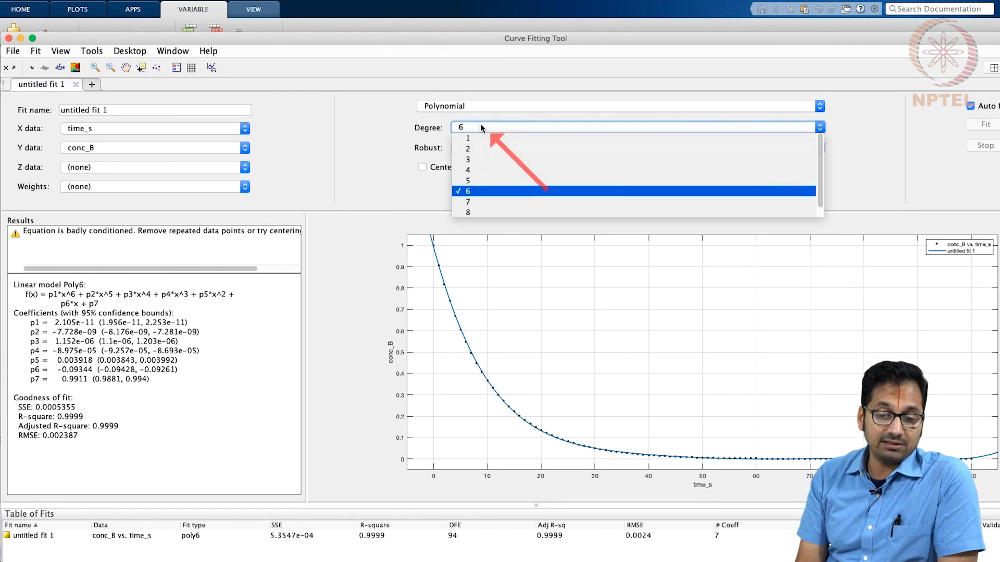
click(484, 202)
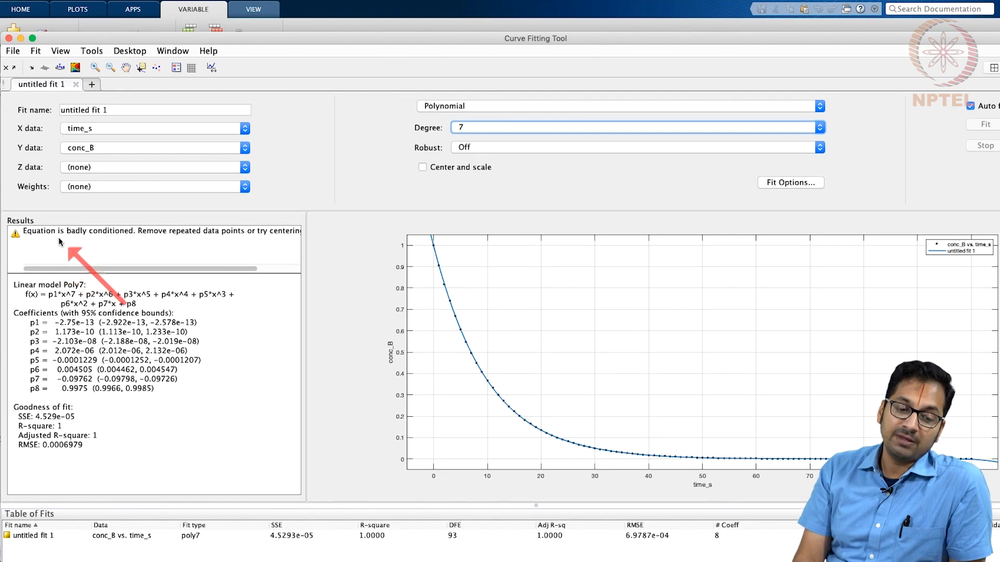
drag(192, 269, 237, 266)
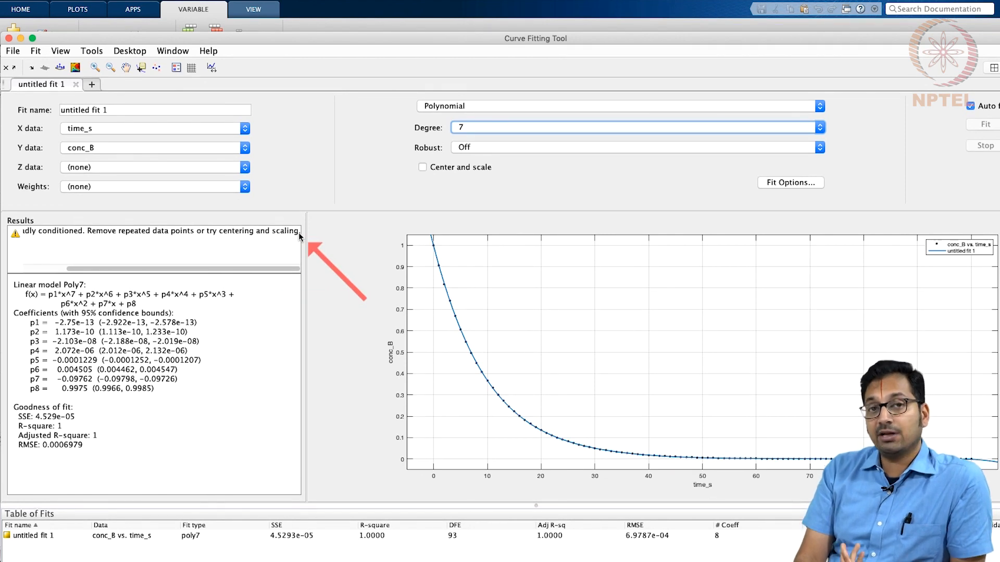
click(533, 128)
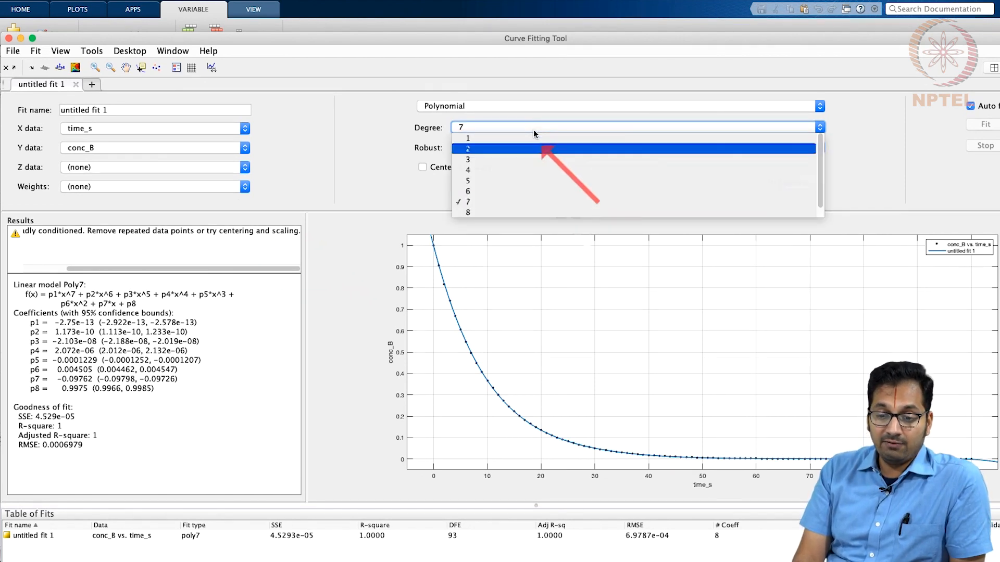
click(518, 212)
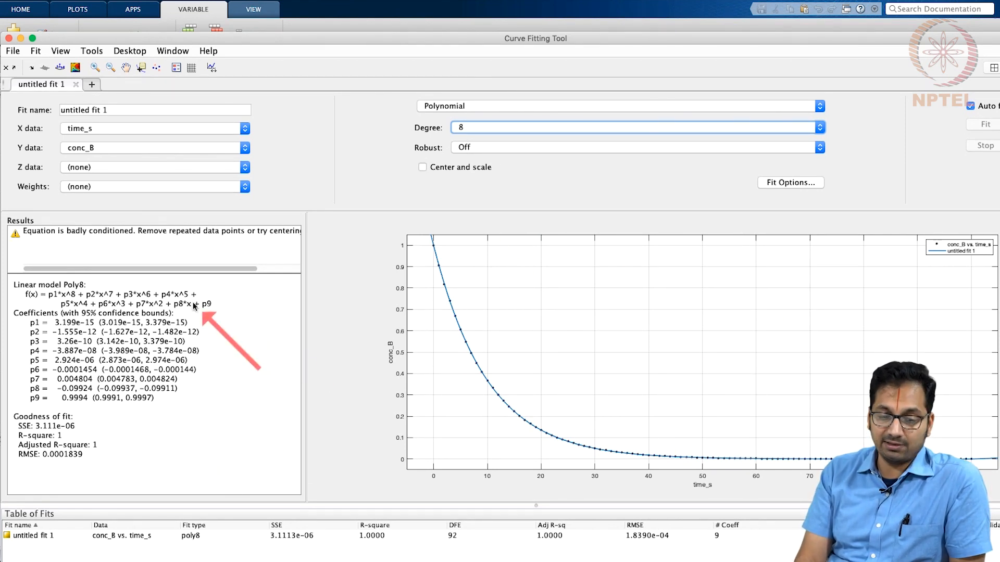
Step: Switch the fit back to the one-term Exponential model a*exp(b*x)
click(587, 103)
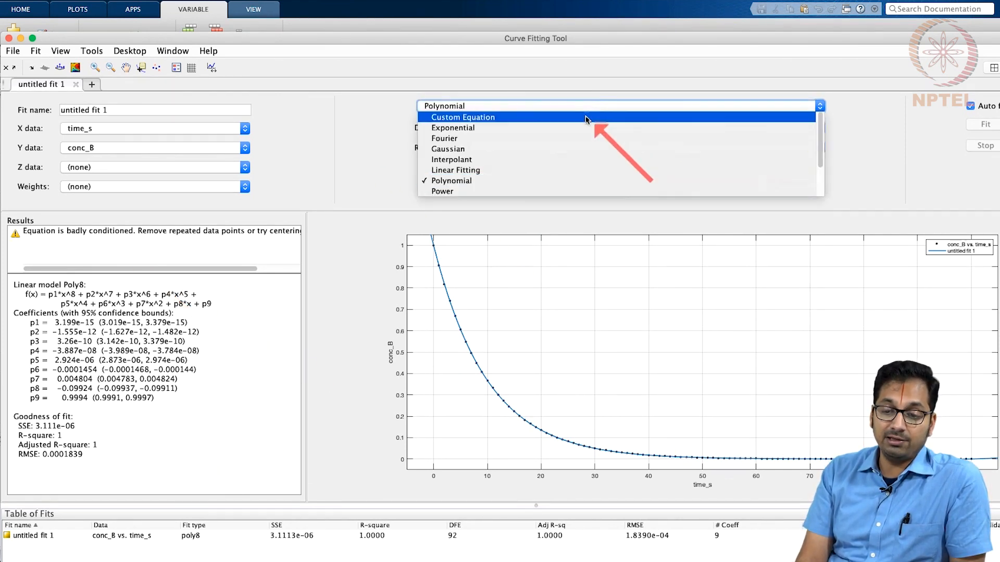
click(585, 127)
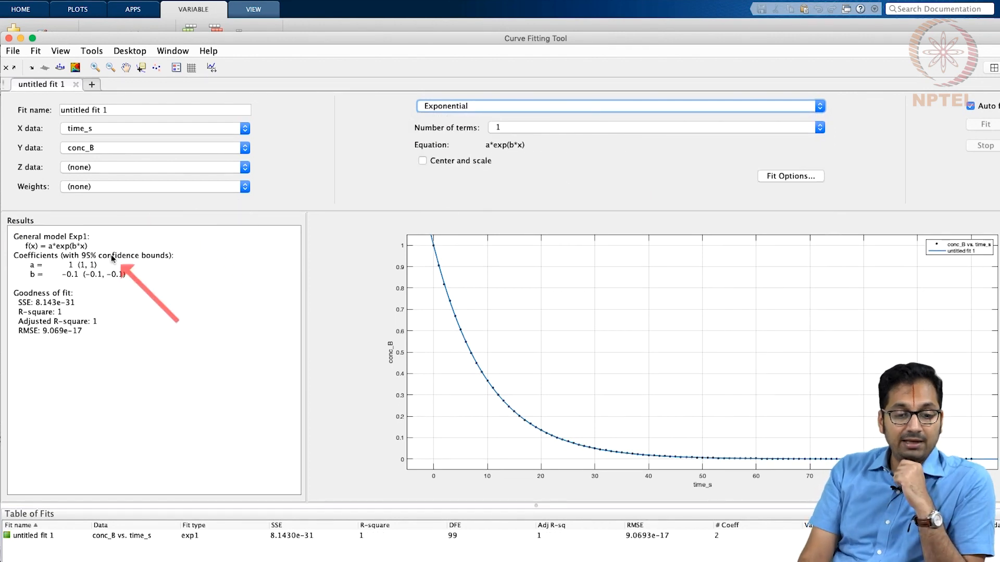